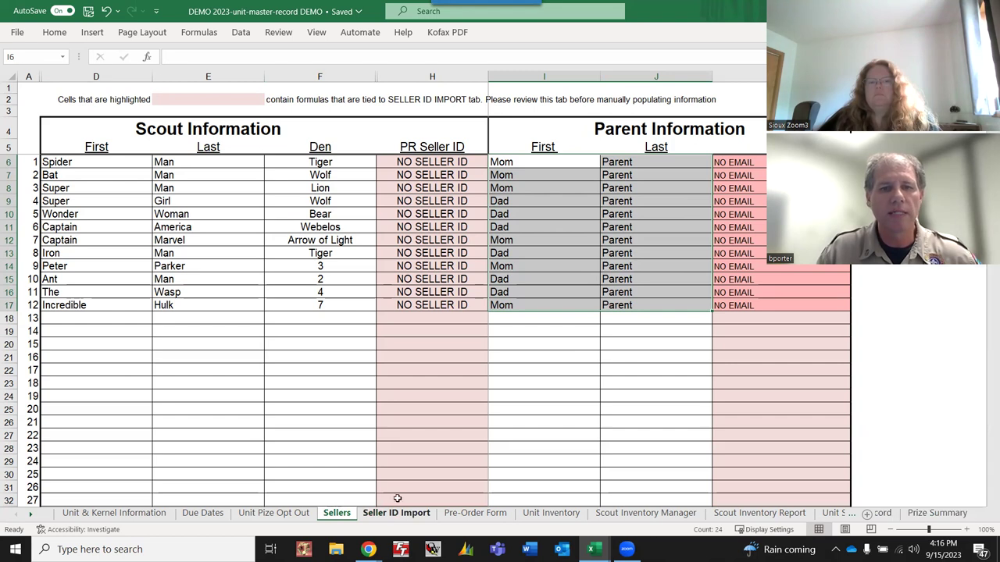
Step: Open the Seller ID Import sheet, and sign in to the unit's Pecatonica River Popcorn account in Chrome using the saved credentials
left_click(326, 370)
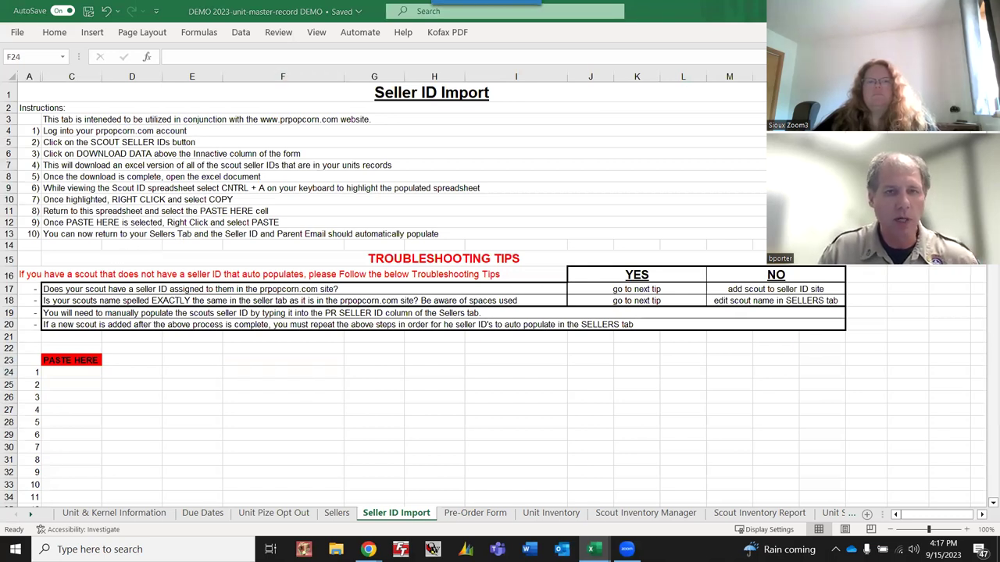
key("alt+Tab")
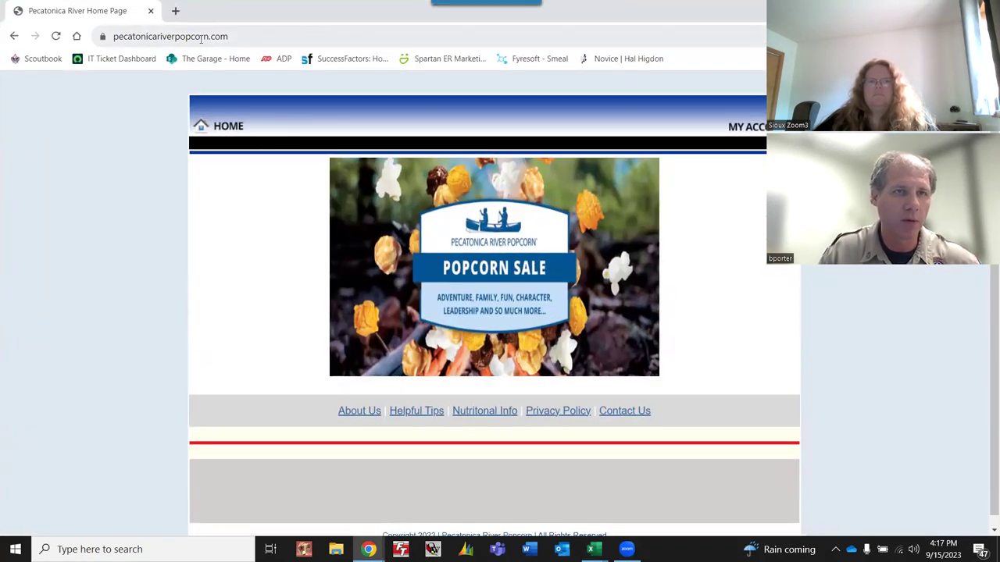
left_click(756, 129)
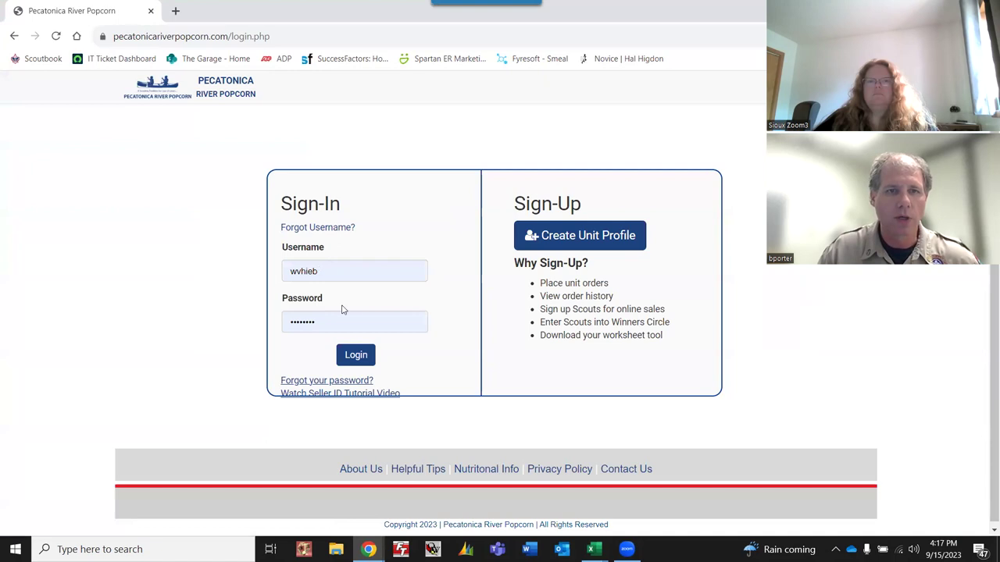
left_click(356, 355)
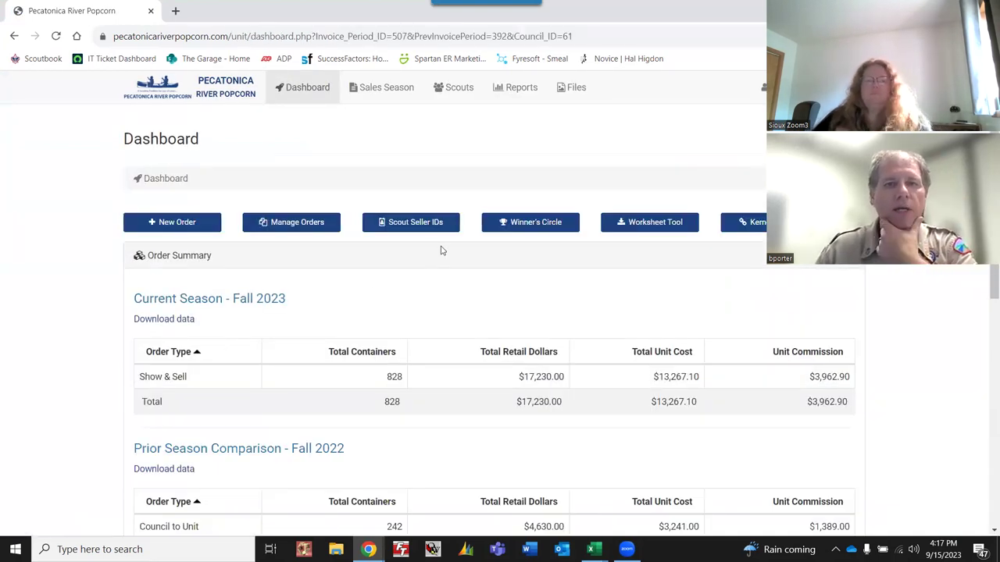
Step: Download the data from the Scout Seller IDs list and open the exported Scout - Results workbook
left_click(414, 226)
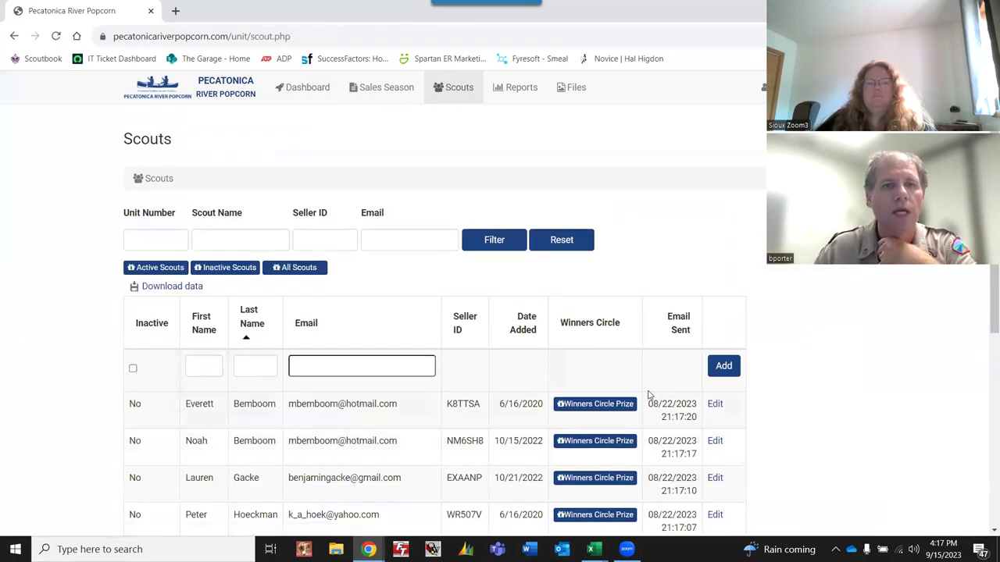
scroll(740, 255, "down", 4)
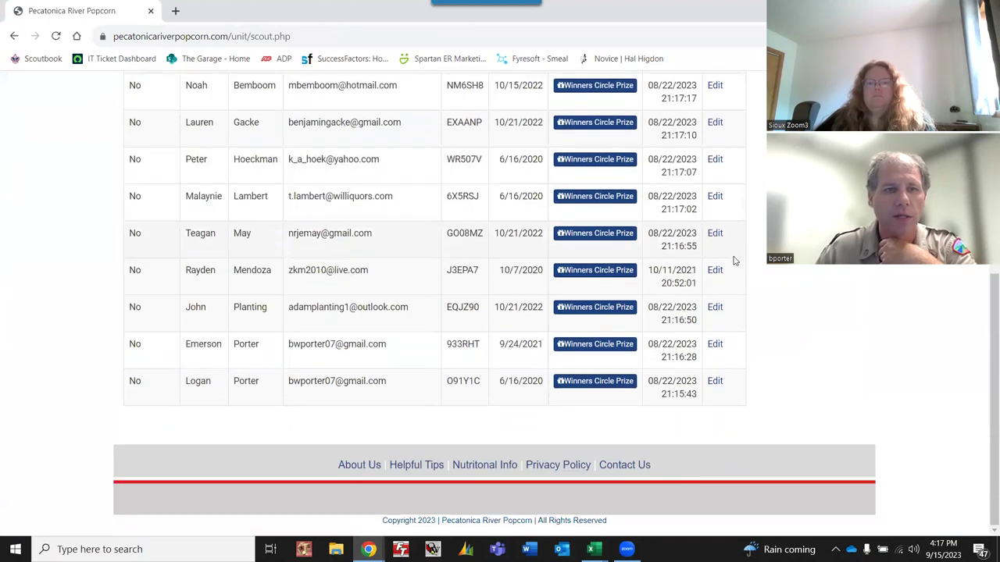
scroll(732, 260, "up", 5)
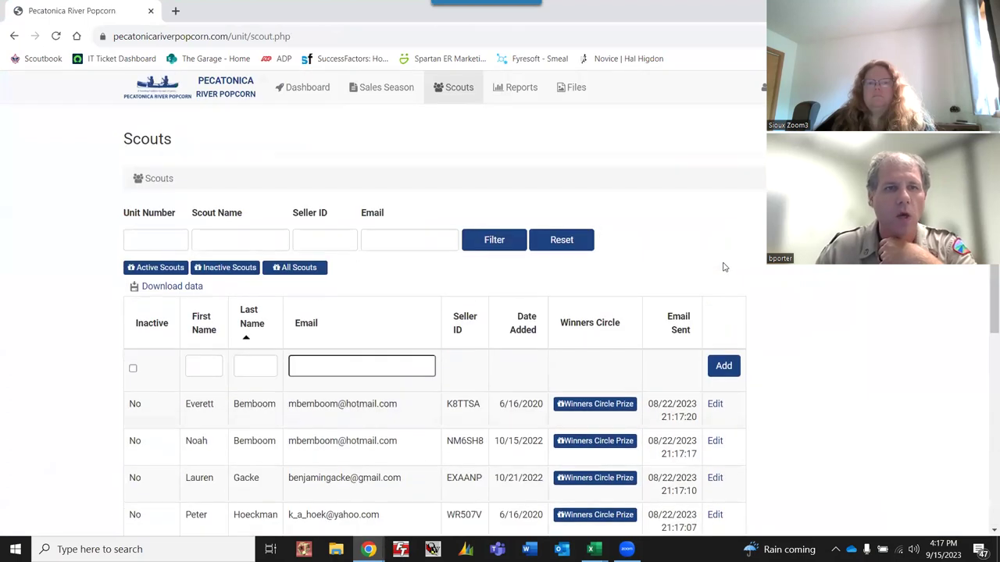
left_click(155, 289)
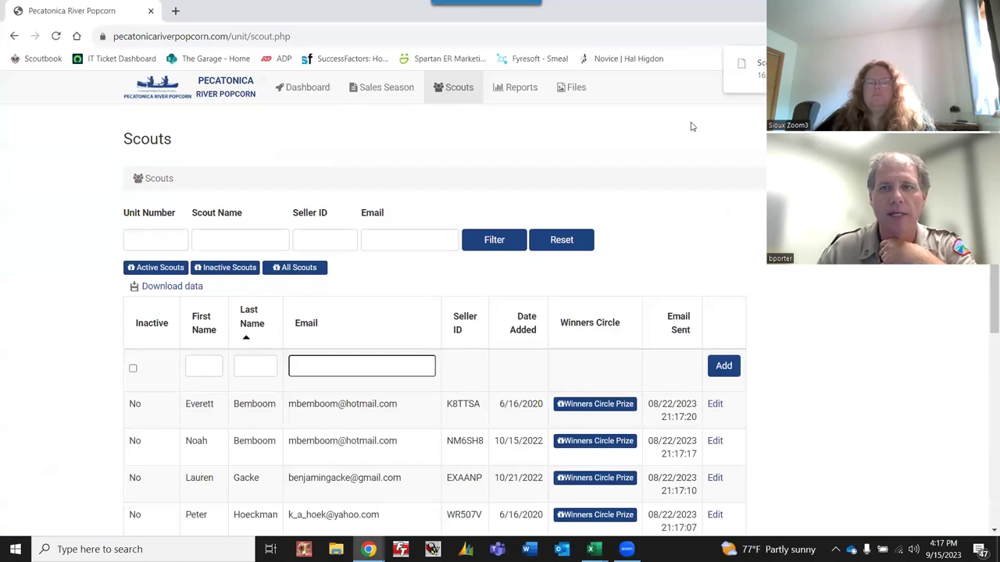
key("alt+Tab")
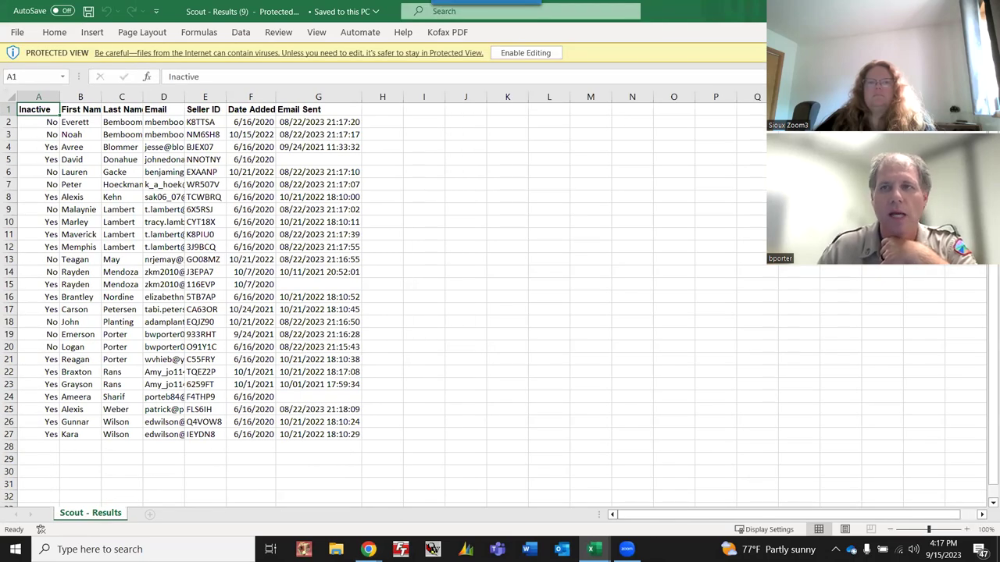
Step: Switch to the Superhero Troop workbook and copy its scout table, including the header row, as range B6:H23
key("alt+Tab")
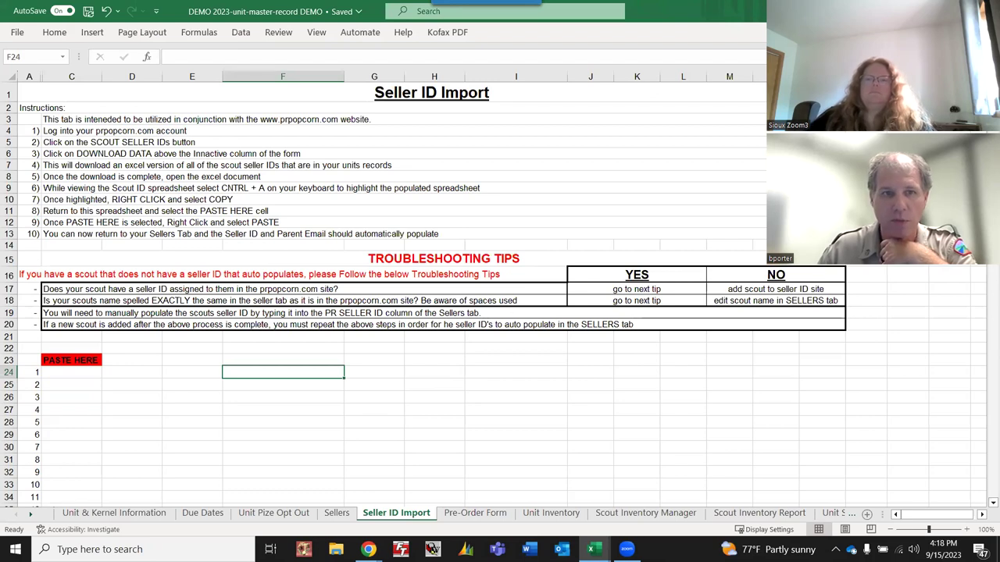
key("alt+Tab")
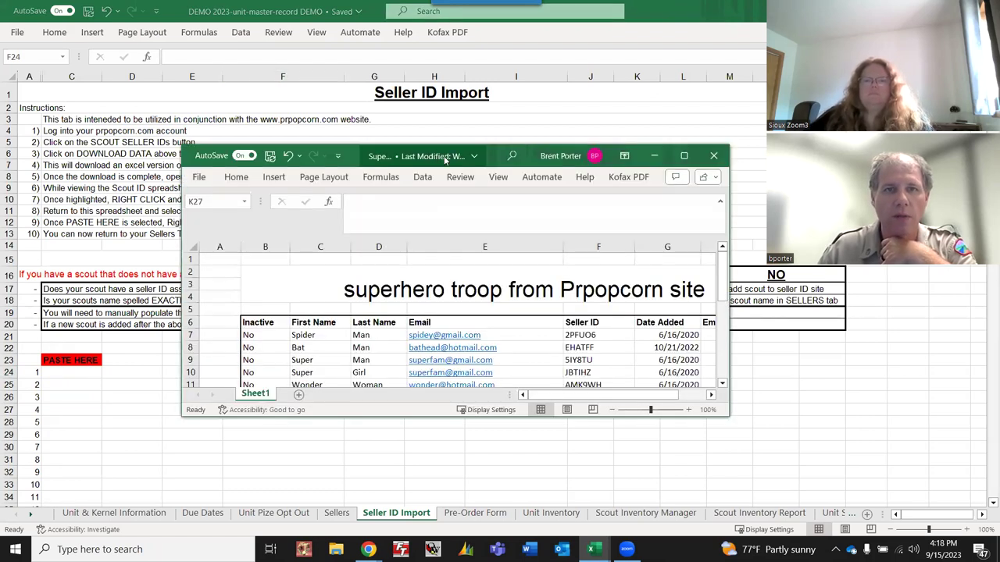
double_click(445, 158)
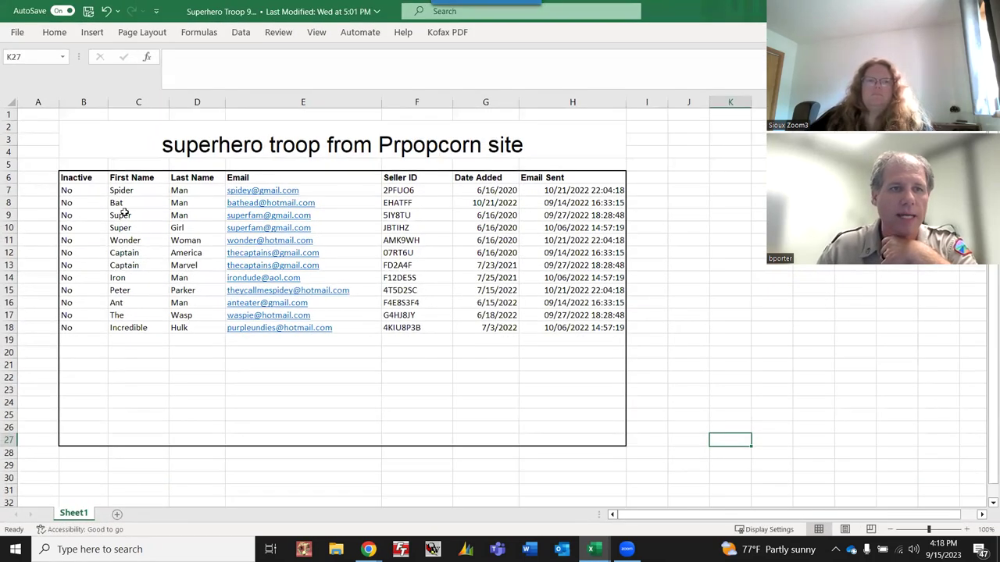
left_click(78, 178)
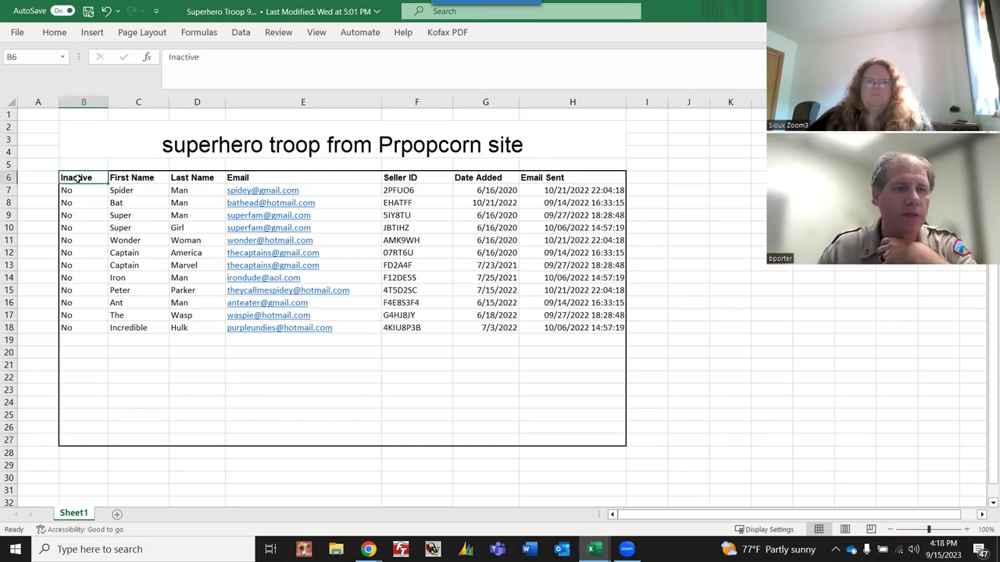
left_click_drag(78, 178, 609, 328)
left_click_drag(561, 359, 556, 393)
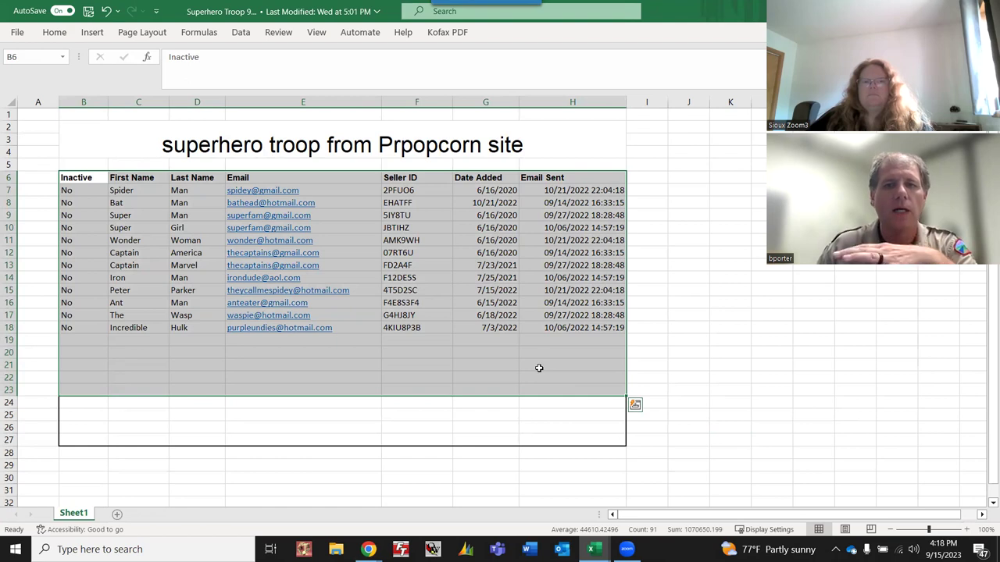
right_click(540, 373)
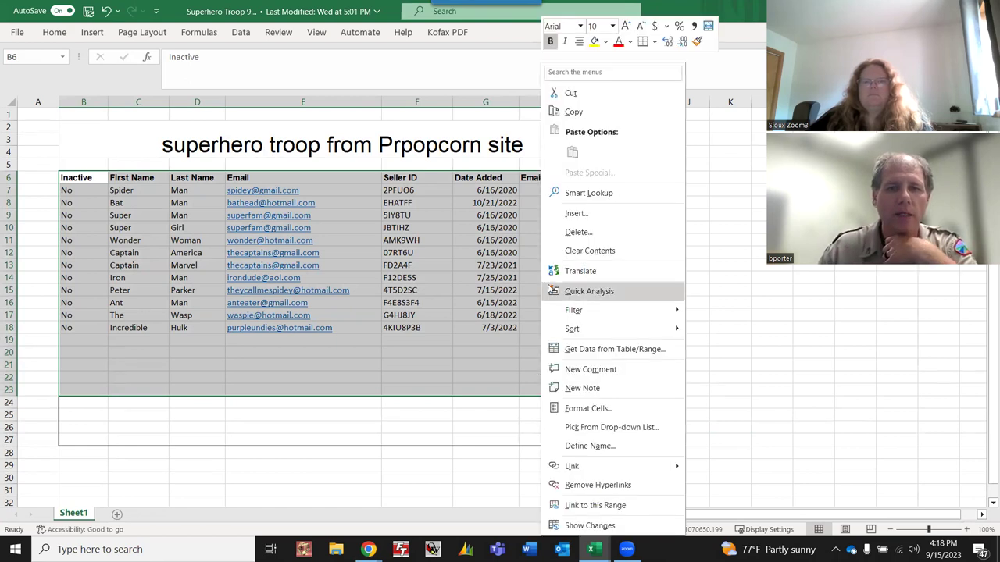
left_click(559, 112)
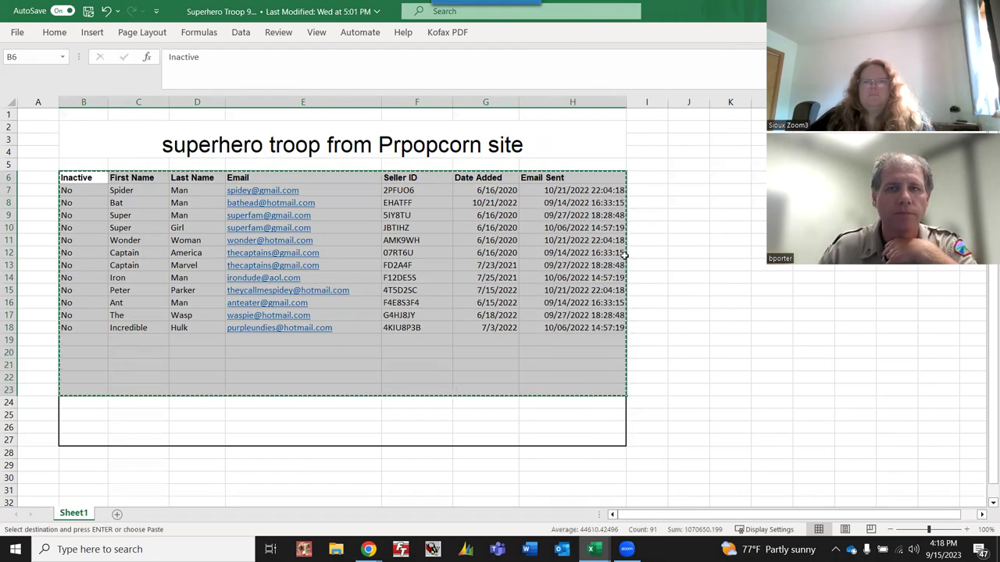
Step: Paste the copied scout table into the PASTE HERE cell C23 of the Seller ID Import sheet in the DEMO 2023-unit-master-record workbook
key("alt+Tab")
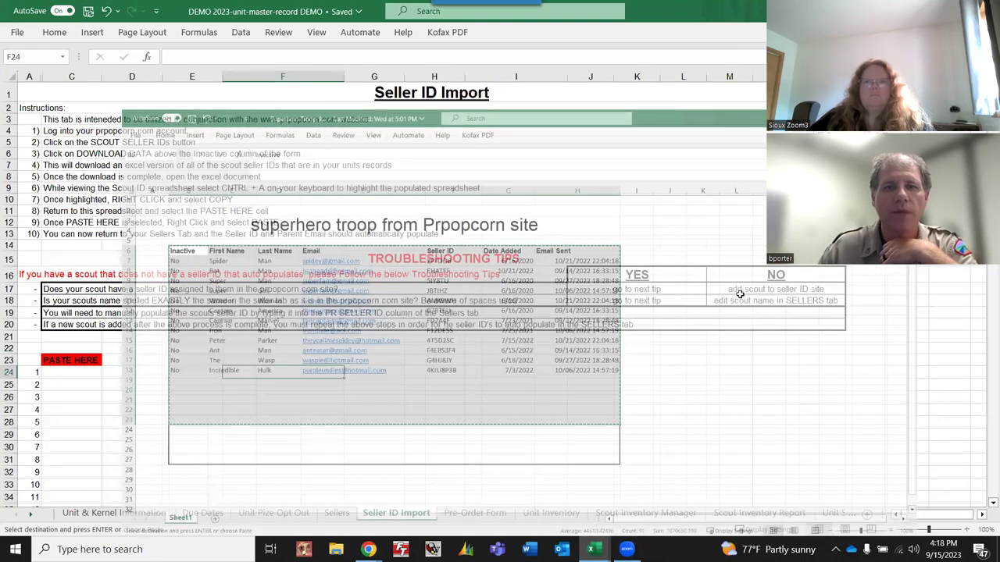
left_click(73, 359)
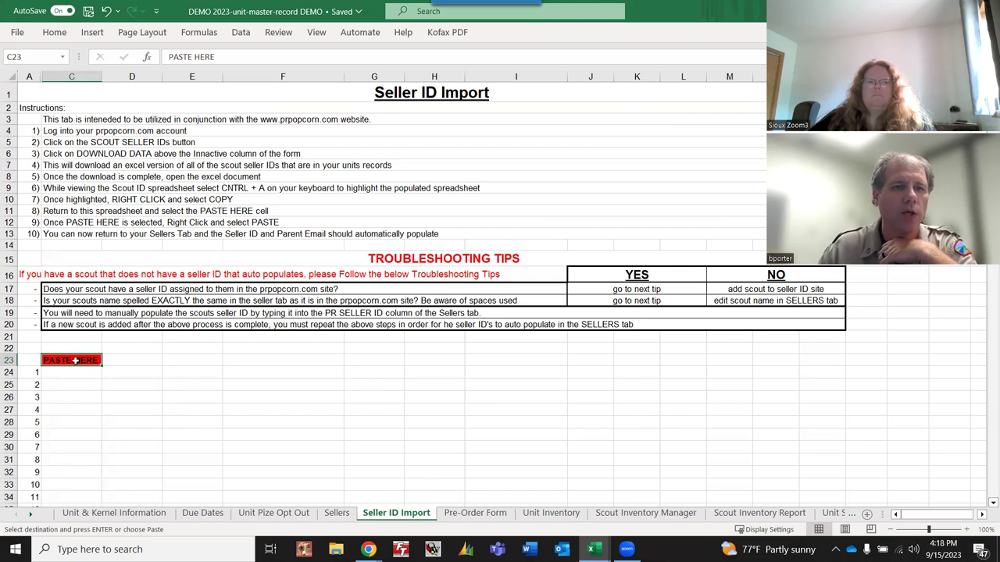
right_click(75, 360)
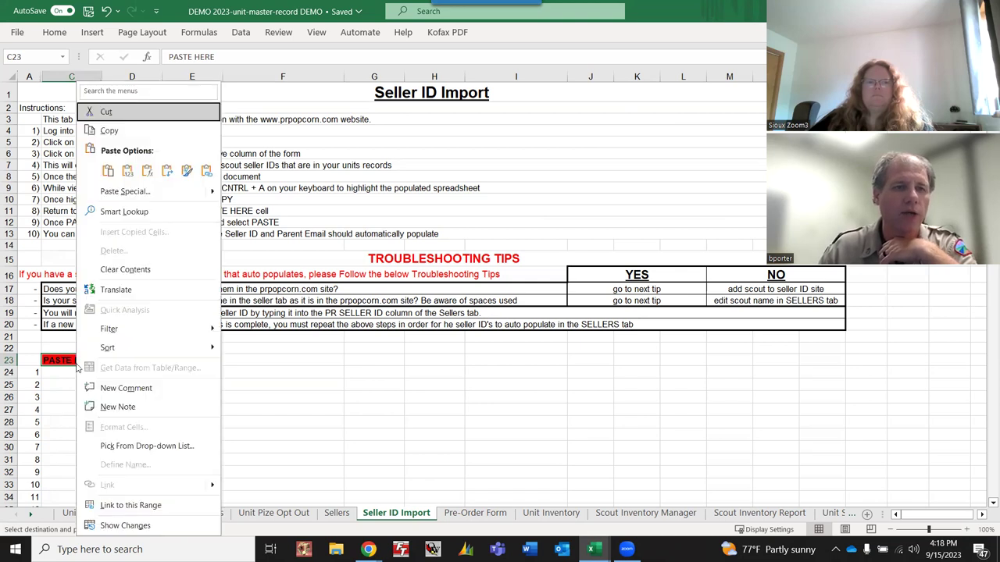
left_click(108, 171)
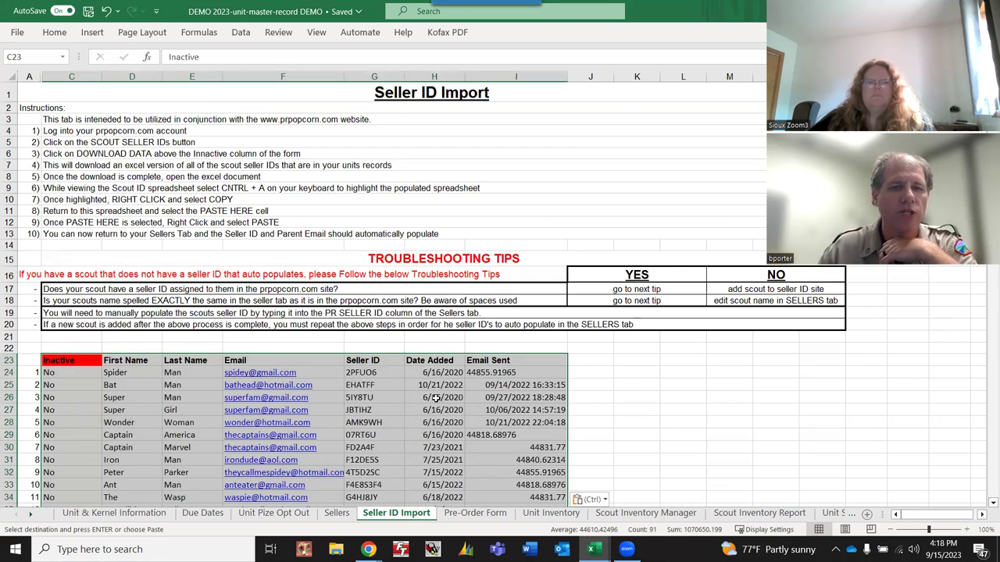
scroll(616, 374, "down", 18)
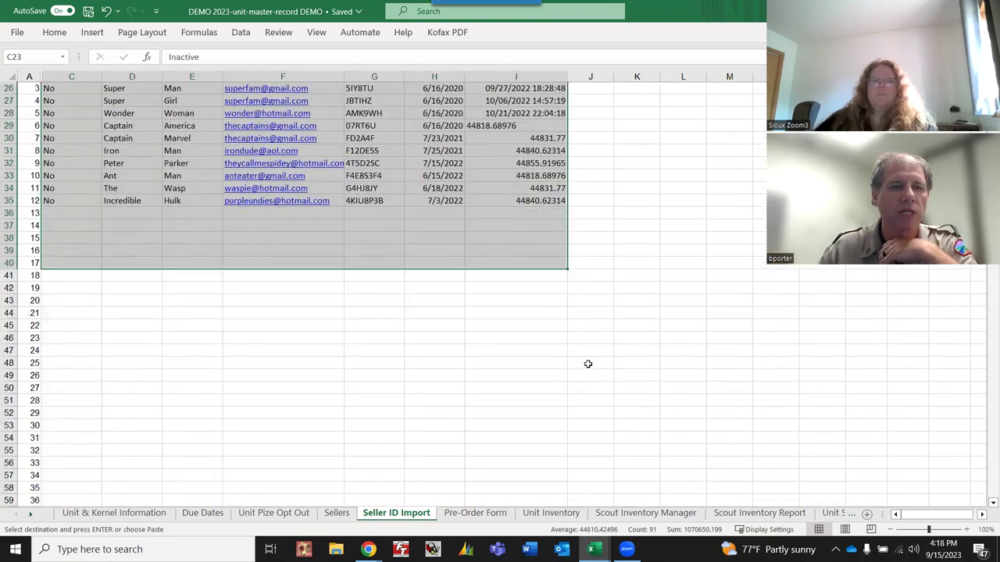
scroll(530, 352, "up", 12)
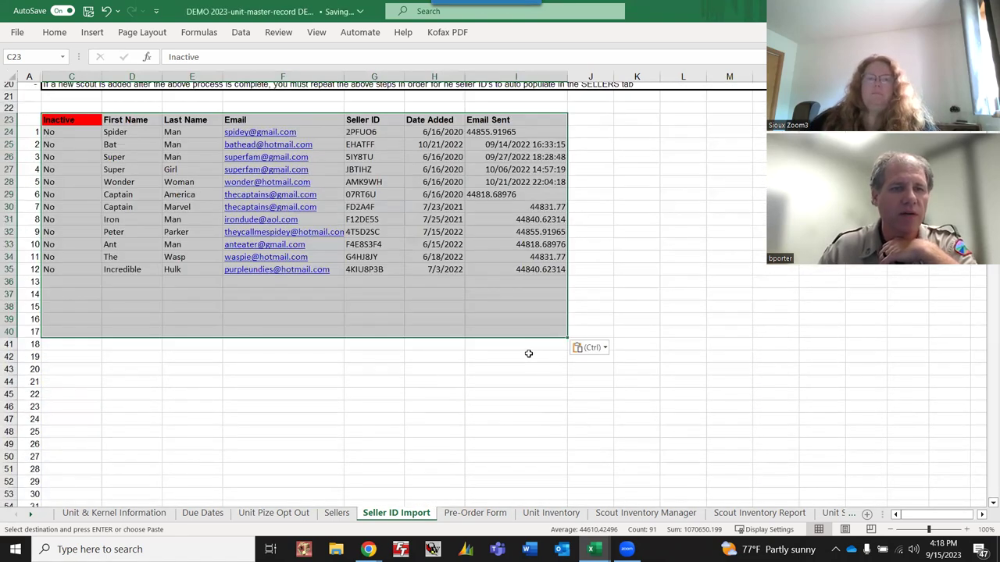
scroll(712, 403, "up", 6)
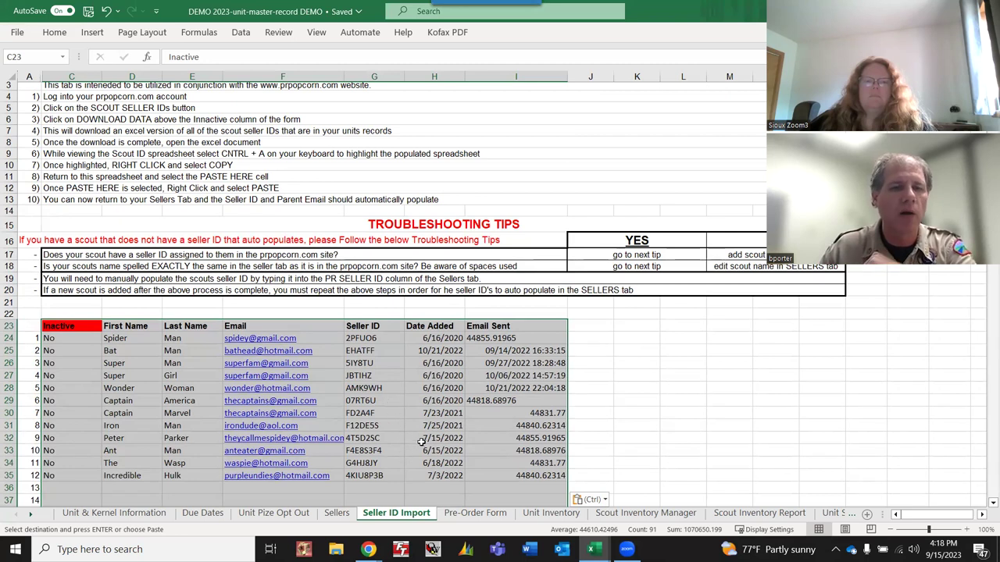
left_click(70, 487)
left_click(128, 485)
left_click(182, 486)
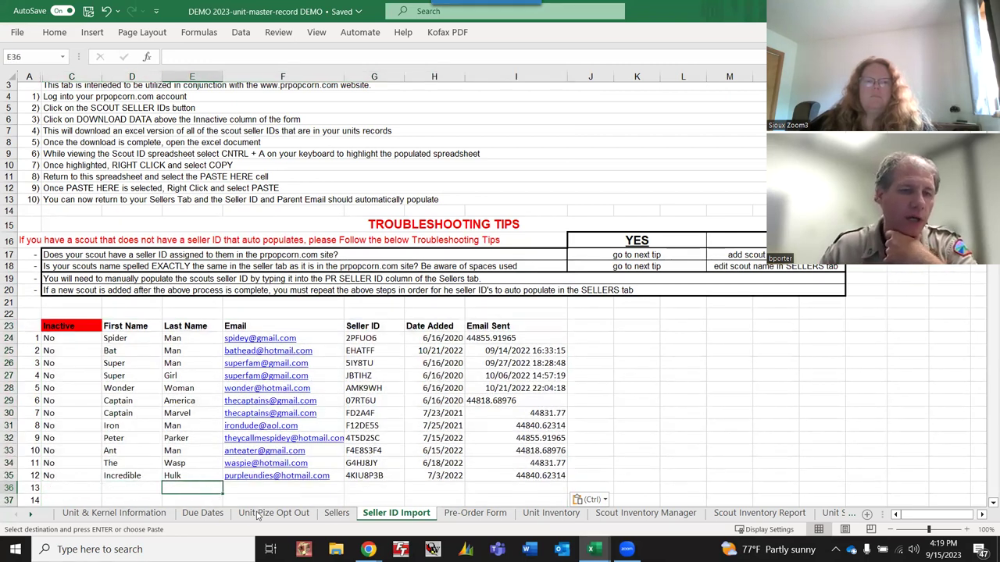
Step: Check the Sellers sheet's PR Seller ID and parent email columns and the empty rows available for more scouts
left_click(334, 516)
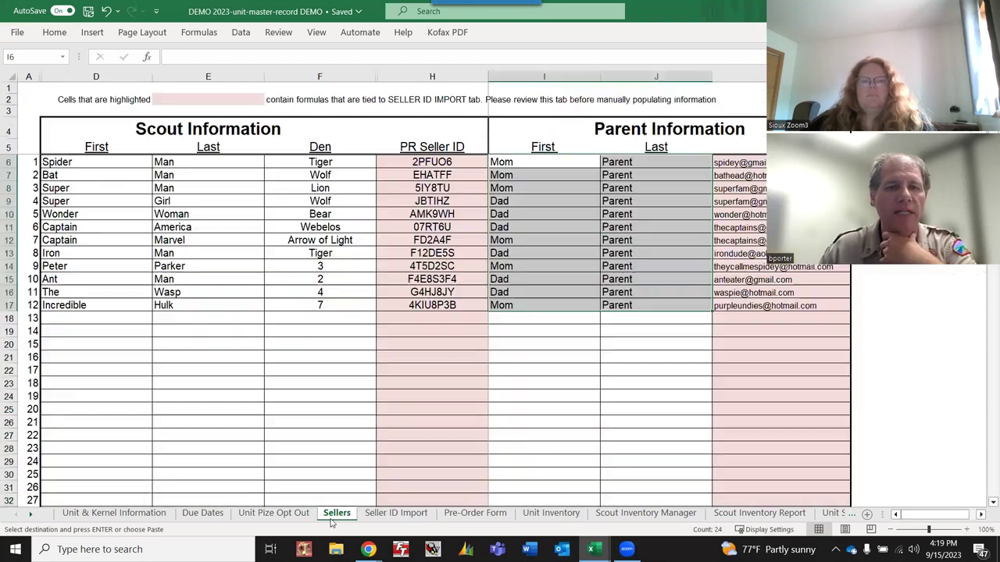
left_click(73, 322)
left_click(84, 346)
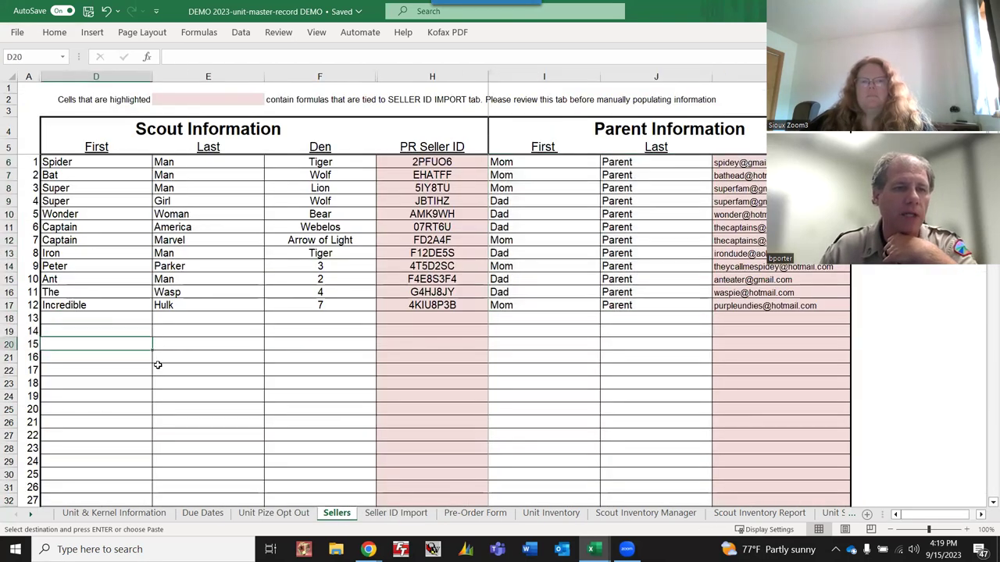
left_click(207, 348)
left_click(332, 348)
left_click(426, 346)
left_click(500, 344)
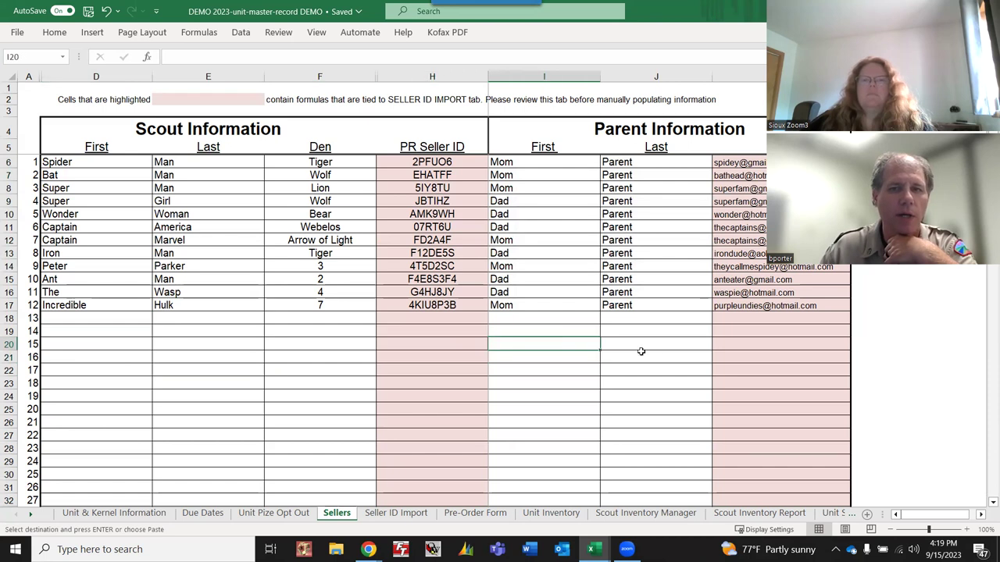
left_click(656, 357)
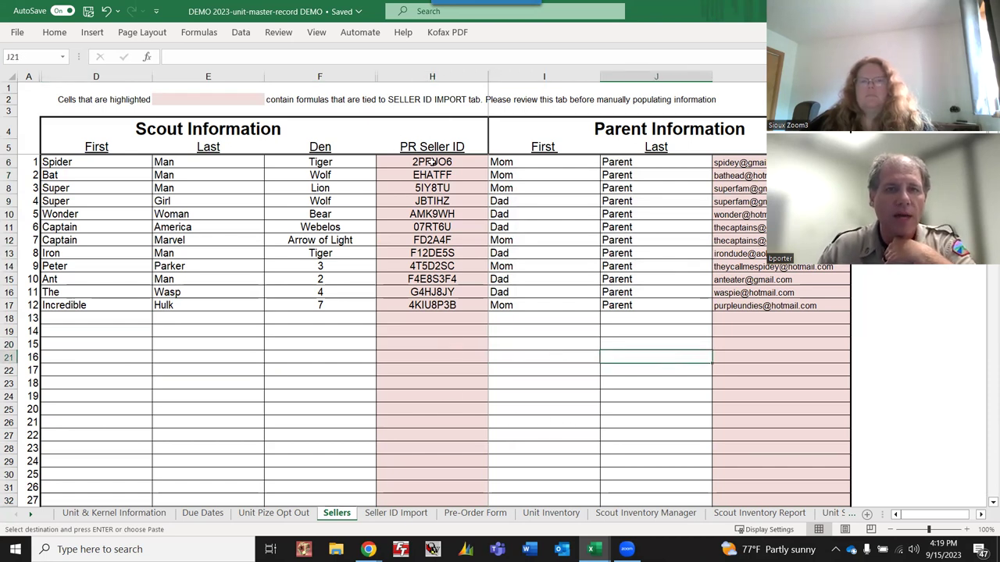
left_click_drag(434, 160, 434, 305)
left_click(453, 343)
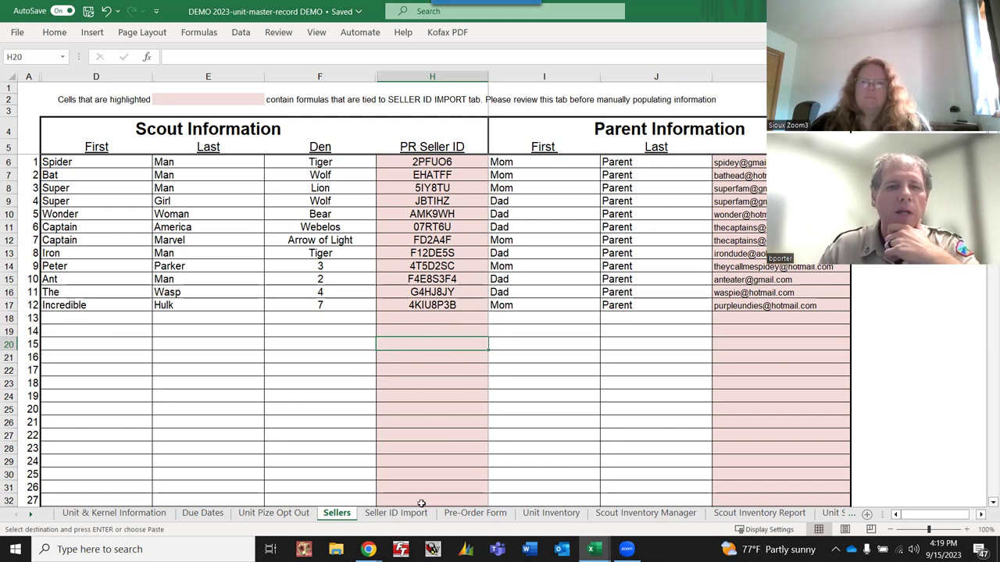
Step: Review the Pre-Order Form sheet's instructions and the case order quantities for all products
left_click(475, 513)
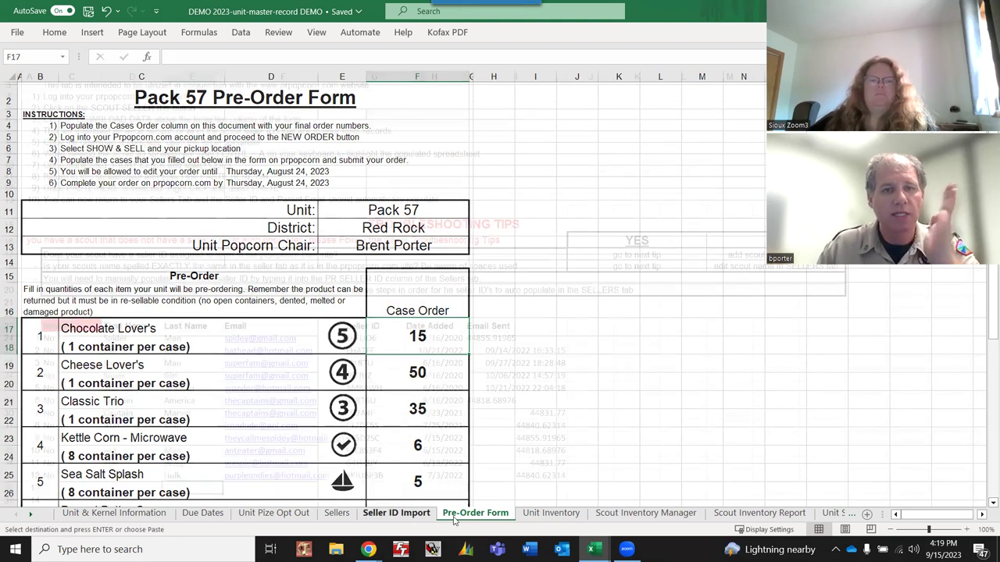
left_click(396, 514)
left_click(475, 513)
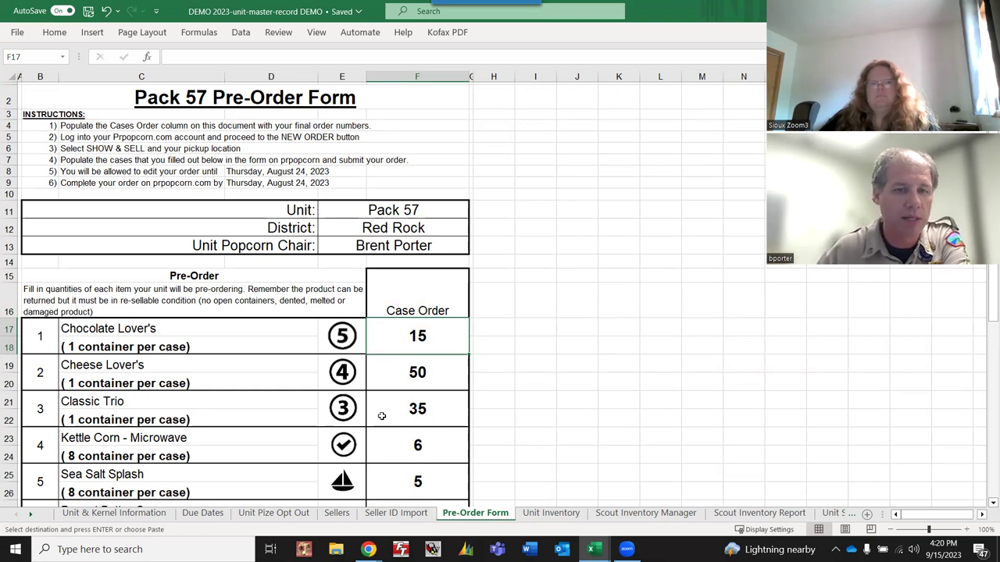
left_click(403, 442)
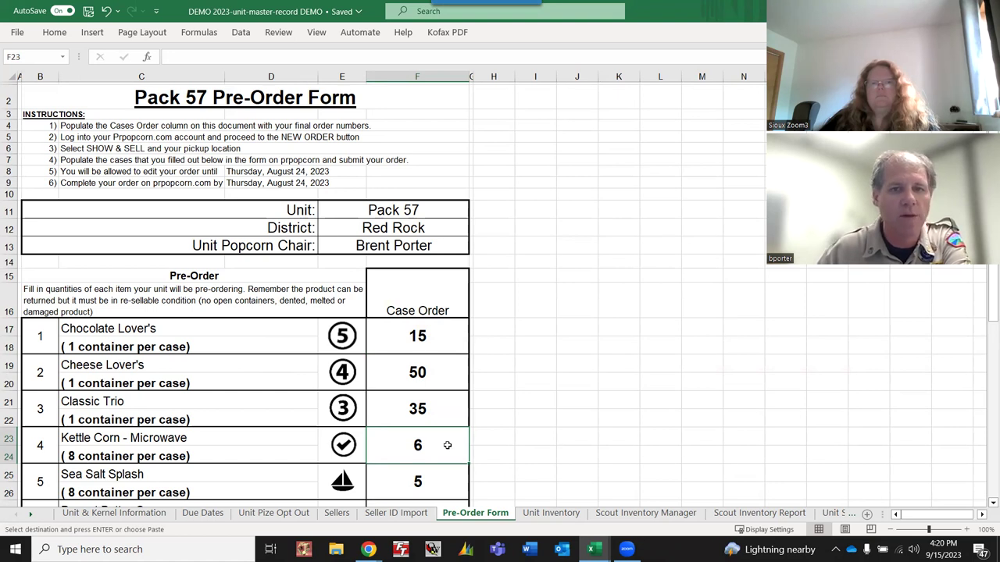
scroll(452, 328, "down", 3)
scroll(452, 328, "down", 1)
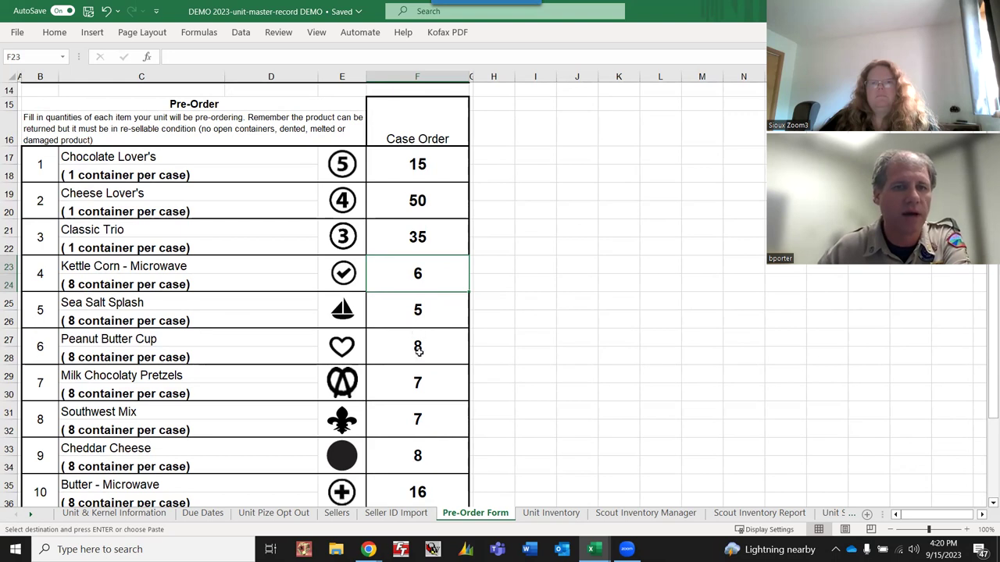
scroll(428, 453, "down", 3)
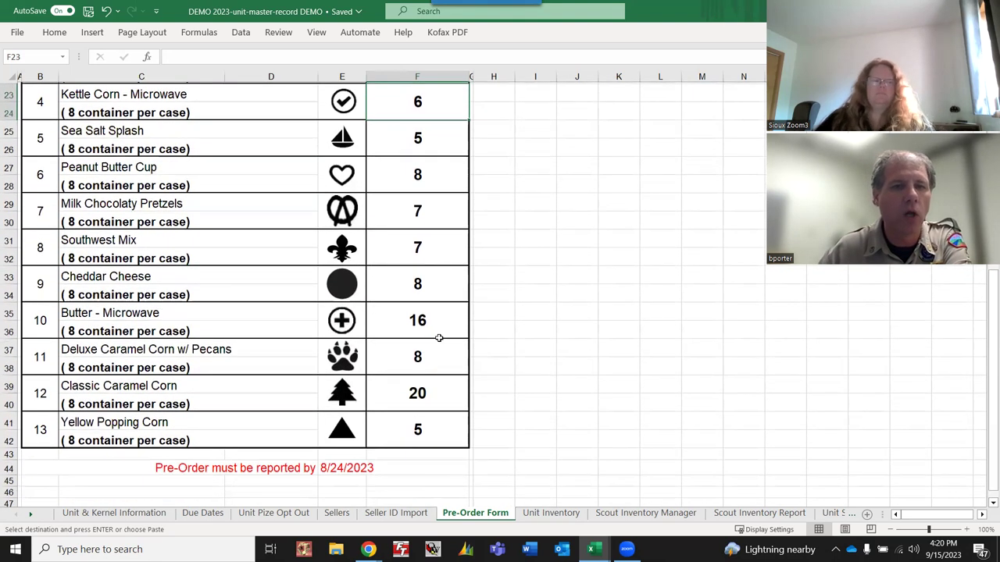
scroll(442, 339, "up", 7)
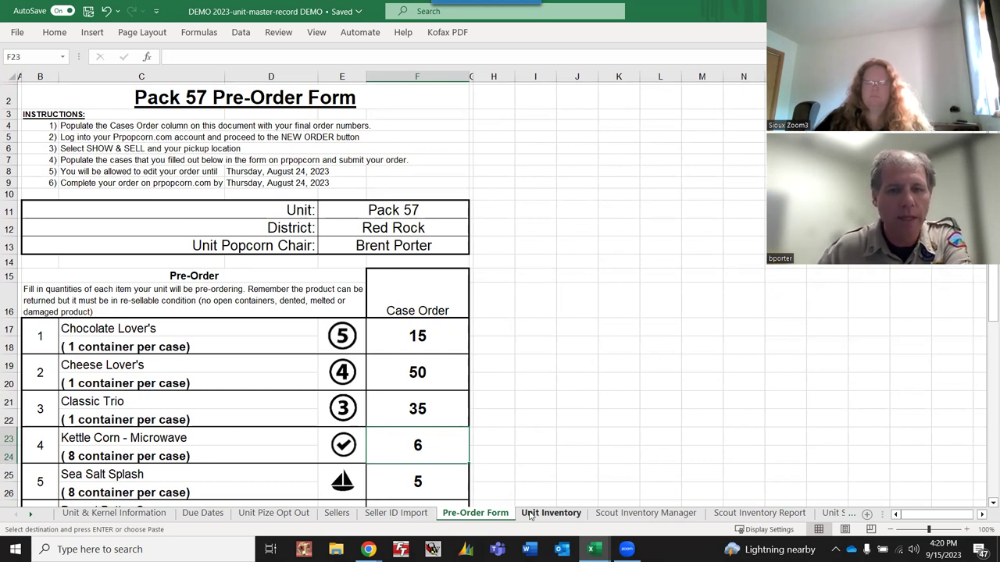
Step: Compare the Unit Inventory sheet's Starting Order from Council row with the case quantities on the Pre-Order Form sheet
left_click(551, 513)
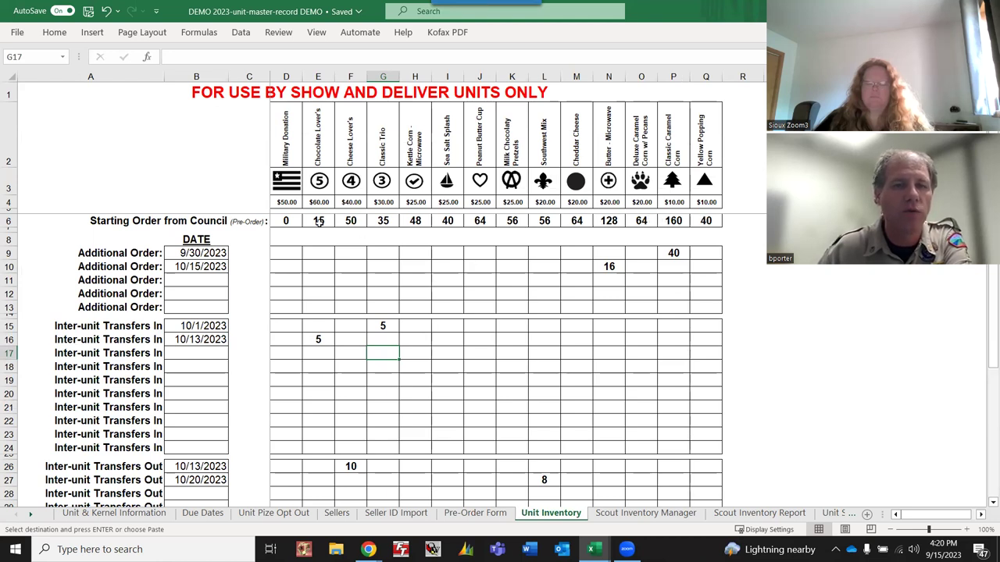
left_click(478, 513)
scroll(440, 413, "down", 4)
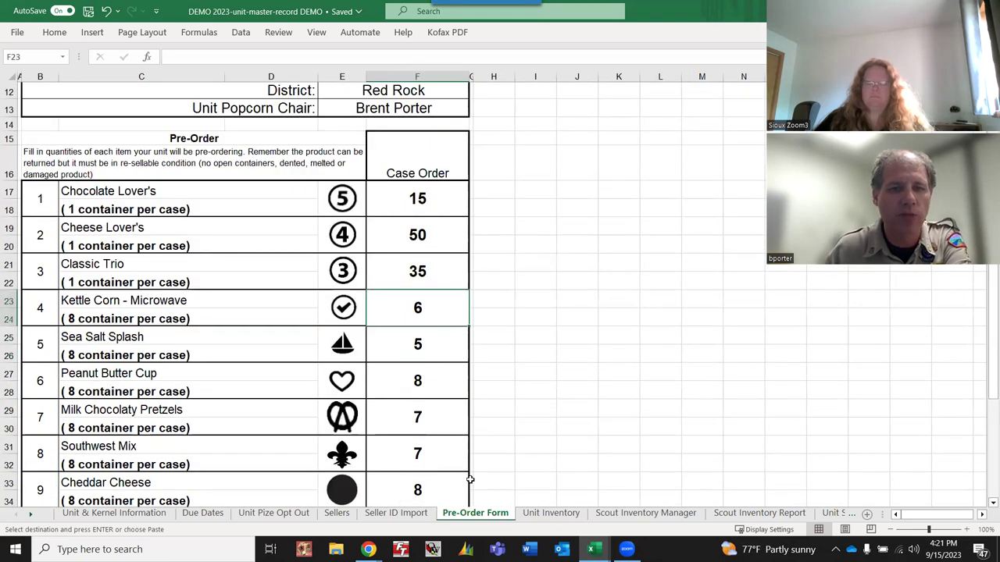
left_click(551, 513)
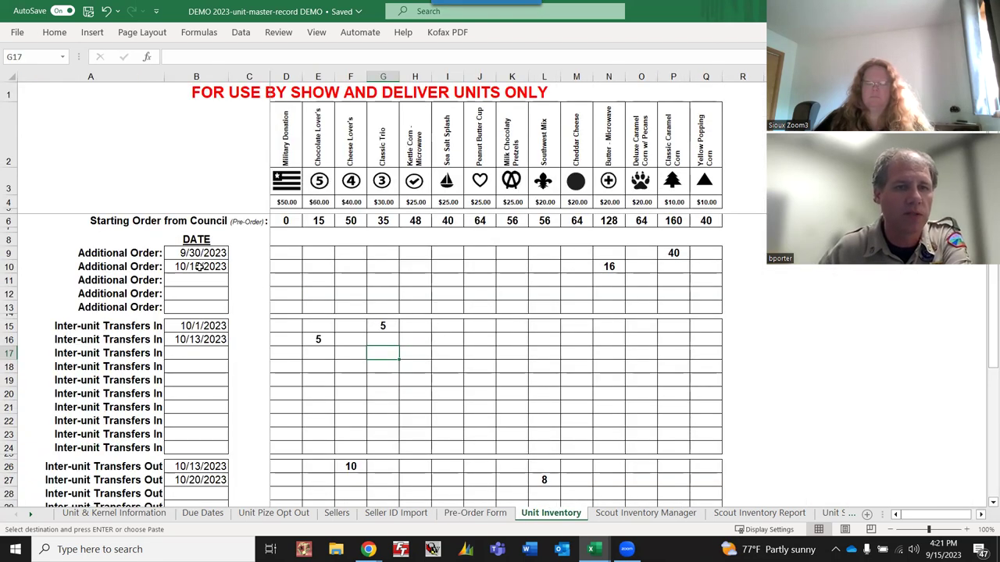
Step: Examine the Additional Order rows across the product columns of the Unit Inventory sheet, starting with range D9:Q9
left_click_drag(293, 255, 706, 253)
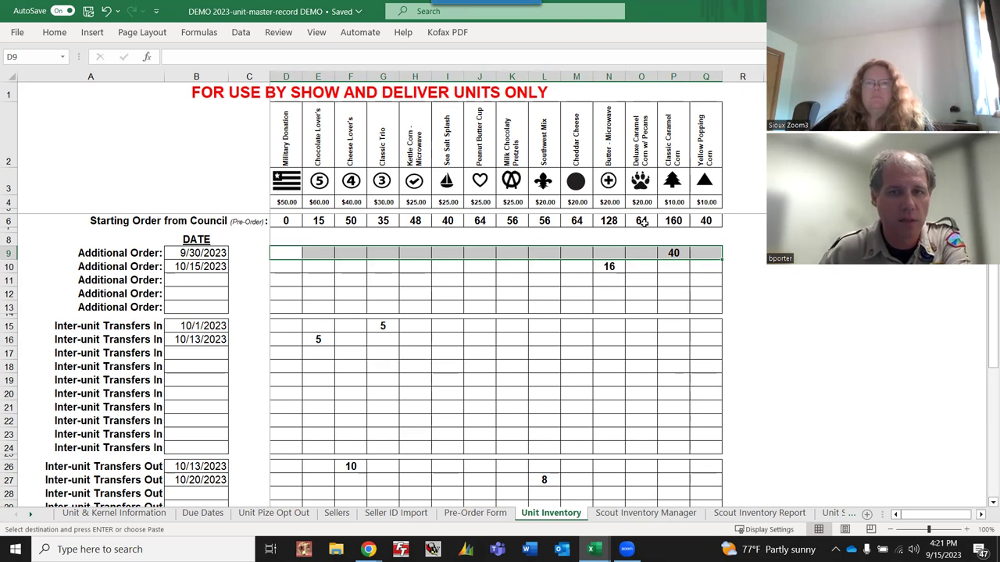
left_click(653, 262)
left_click(401, 262)
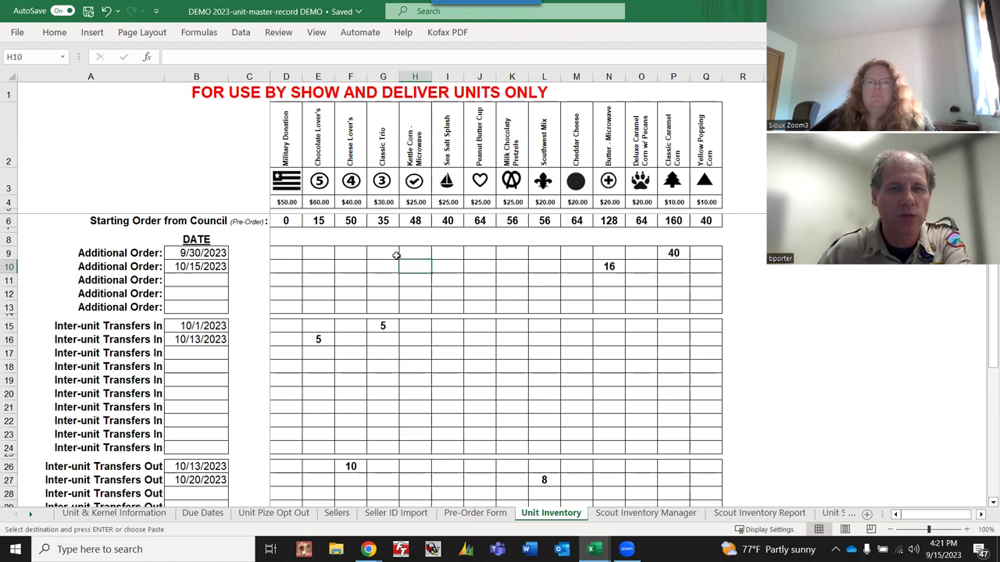
left_click(395, 255)
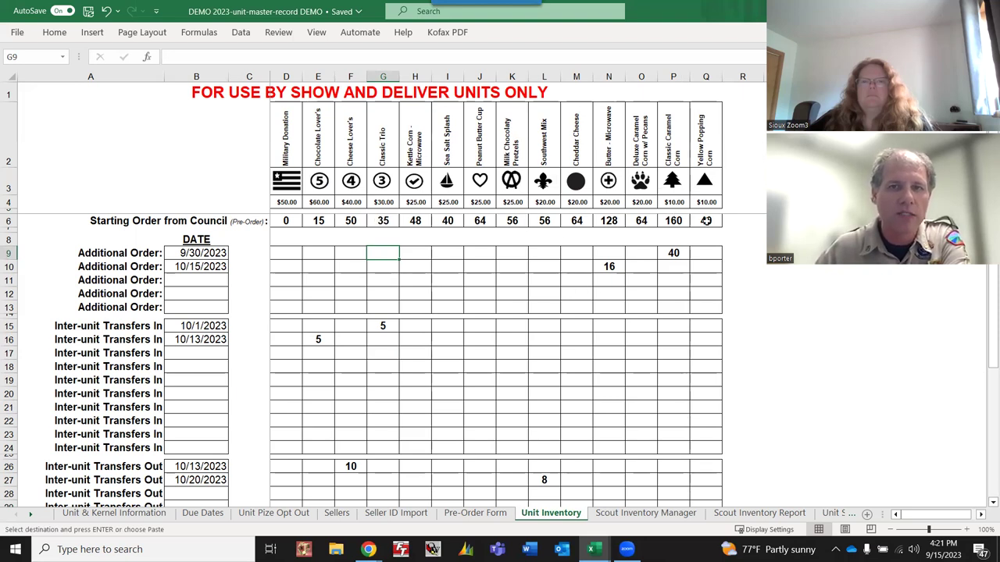
left_click(428, 267)
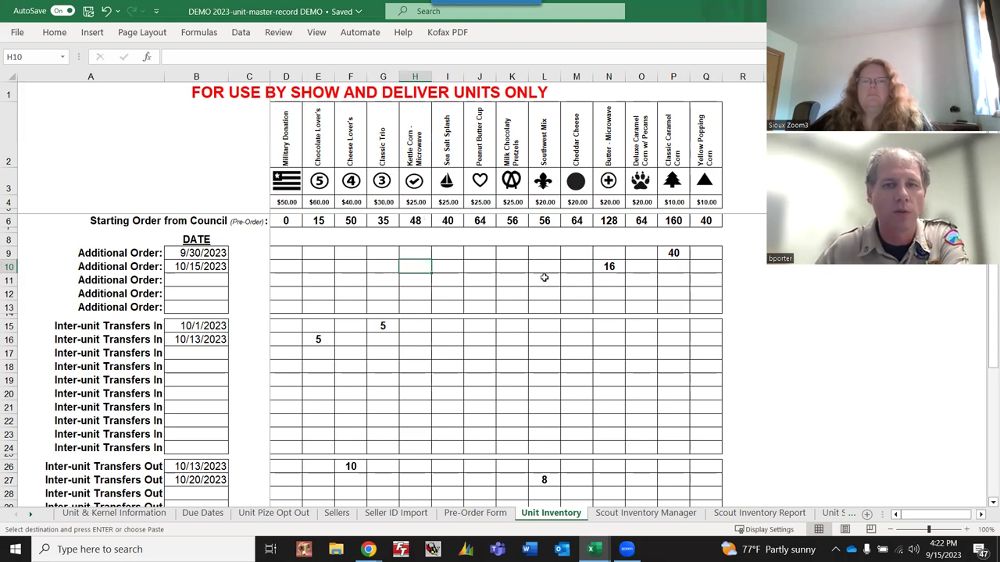
left_click(544, 278)
left_click(547, 253)
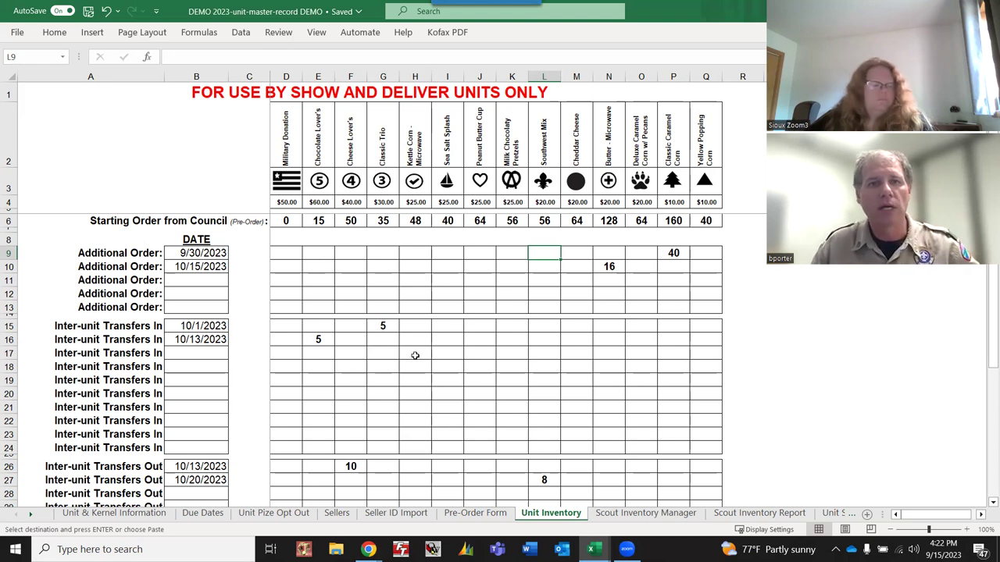
left_click(406, 292)
left_click(416, 254)
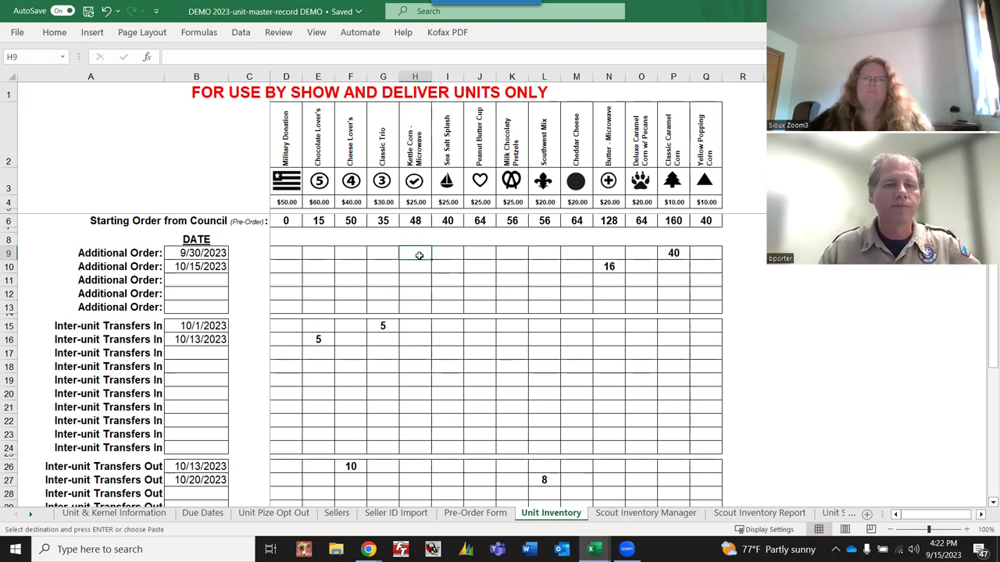
left_click(389, 294)
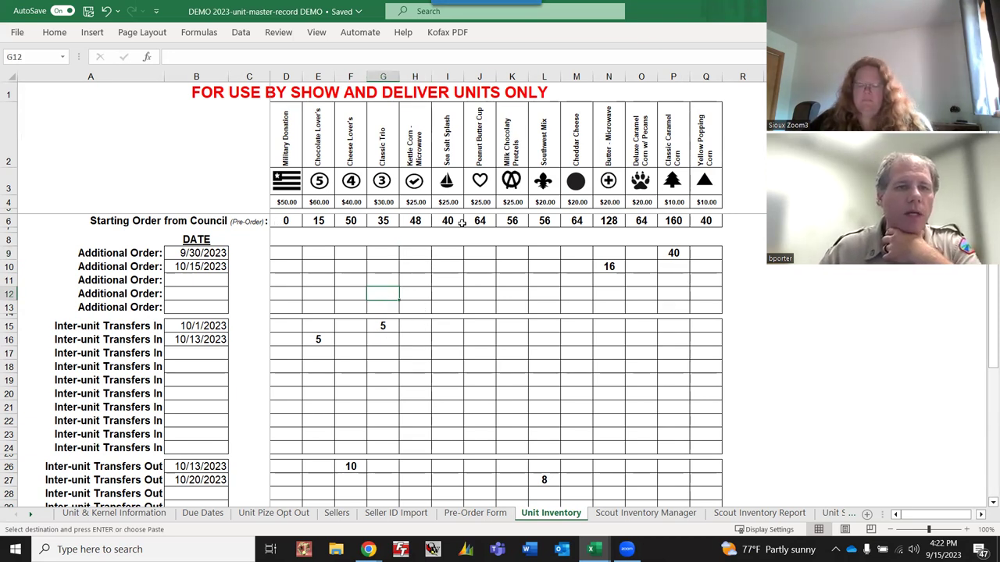
Step: Check the 9/30/2023 additional order of Classic Caramel Corn and the 10/15/2023 additional order of Butter - Microwave
left_click(311, 254)
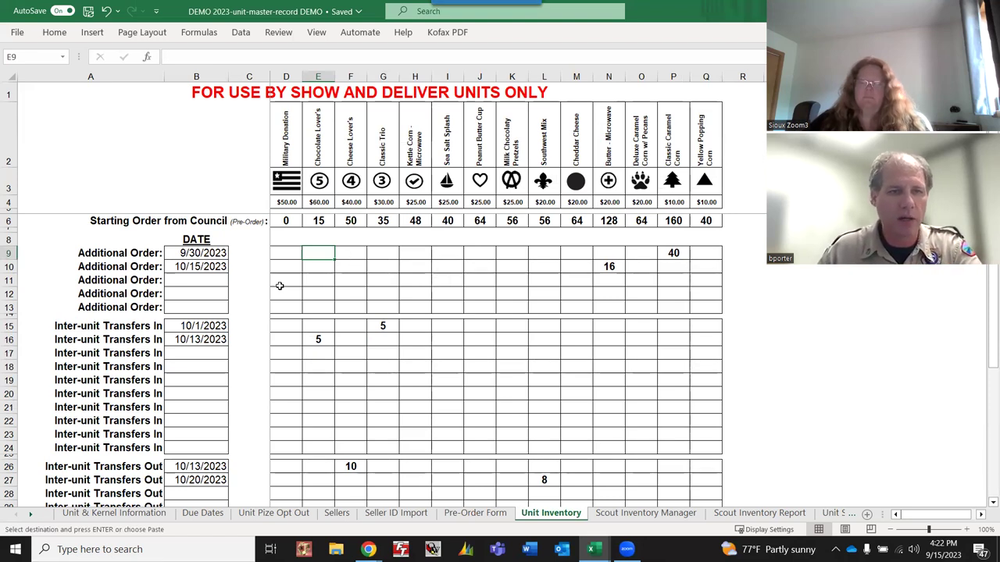
key("Left")
key("Left")
key("Left")
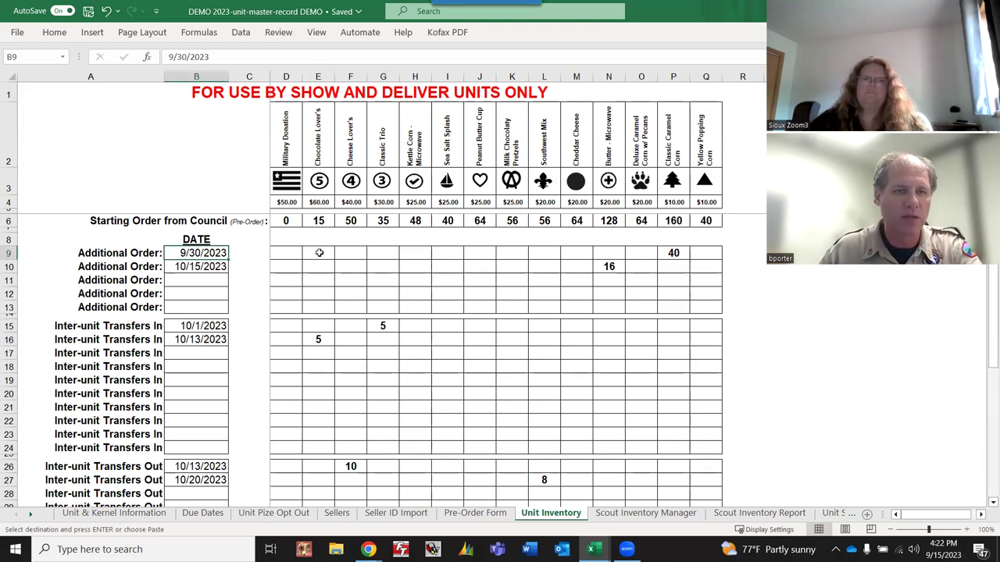
left_click(665, 253)
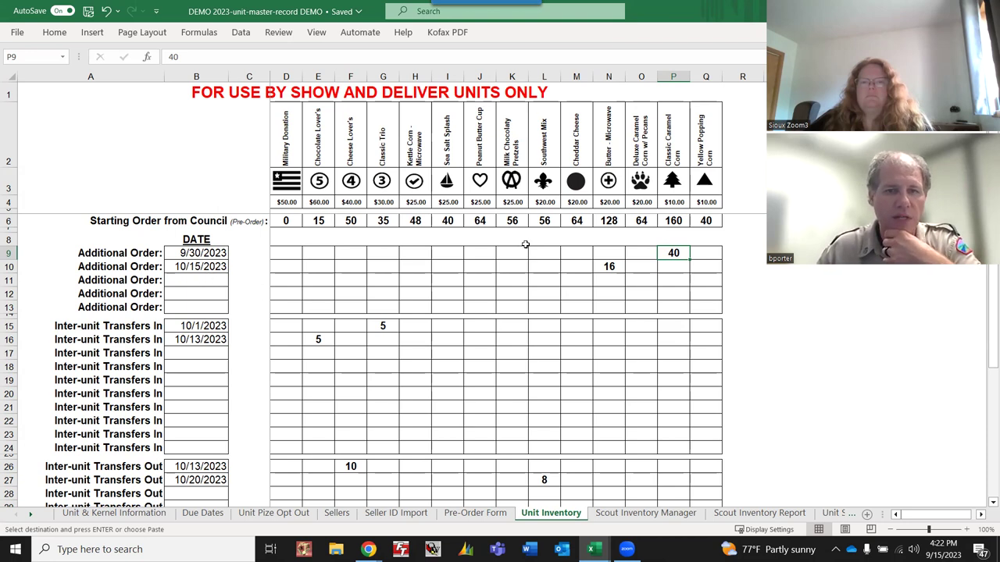
left_click(609, 270)
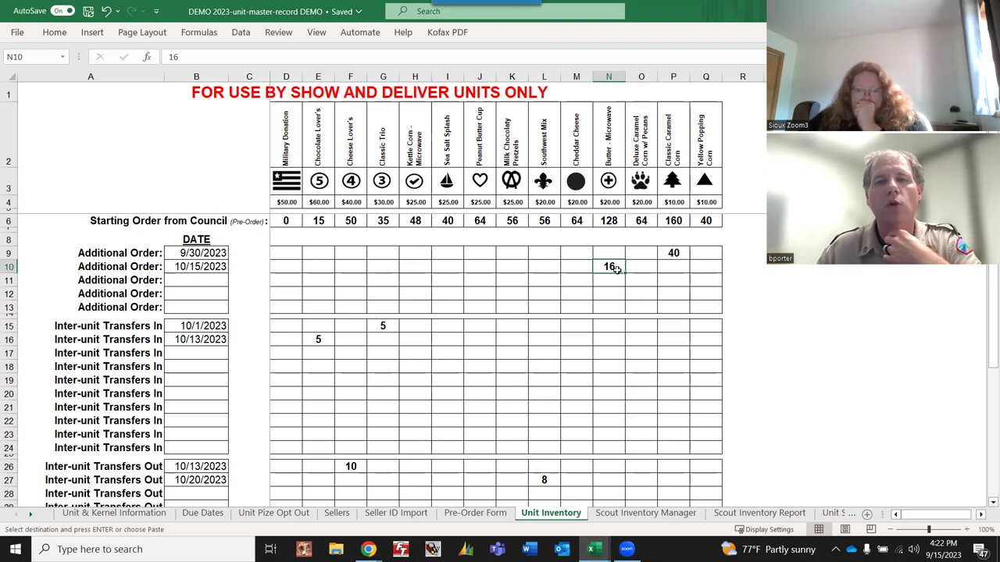
left_click(610, 278)
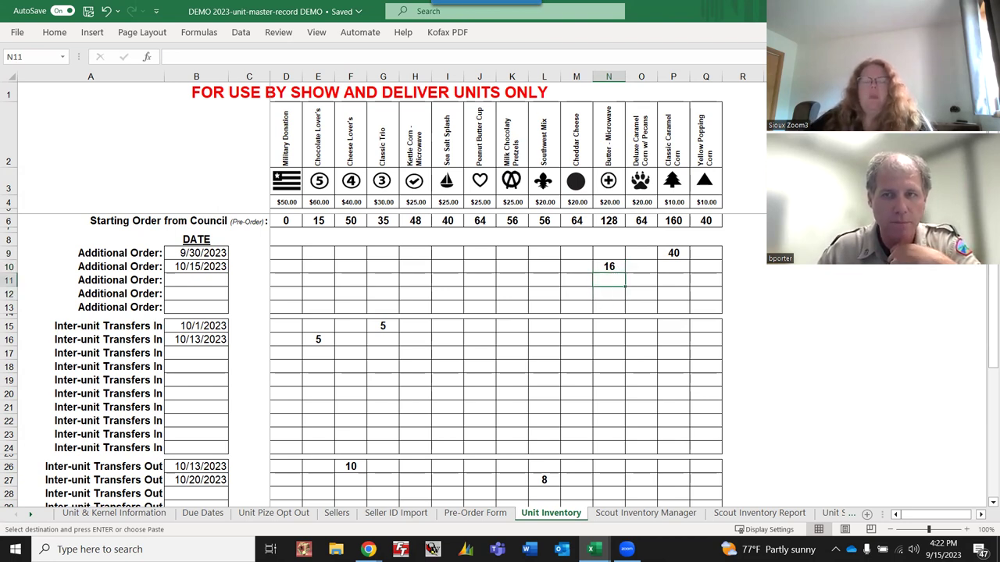
Step: Examine the first Inter-unit Transfers In row's date and Classic Trio quantity, plus the product cells in the row below
scroll(602, 299, "down", 1)
scroll(602, 299, "down", 6)
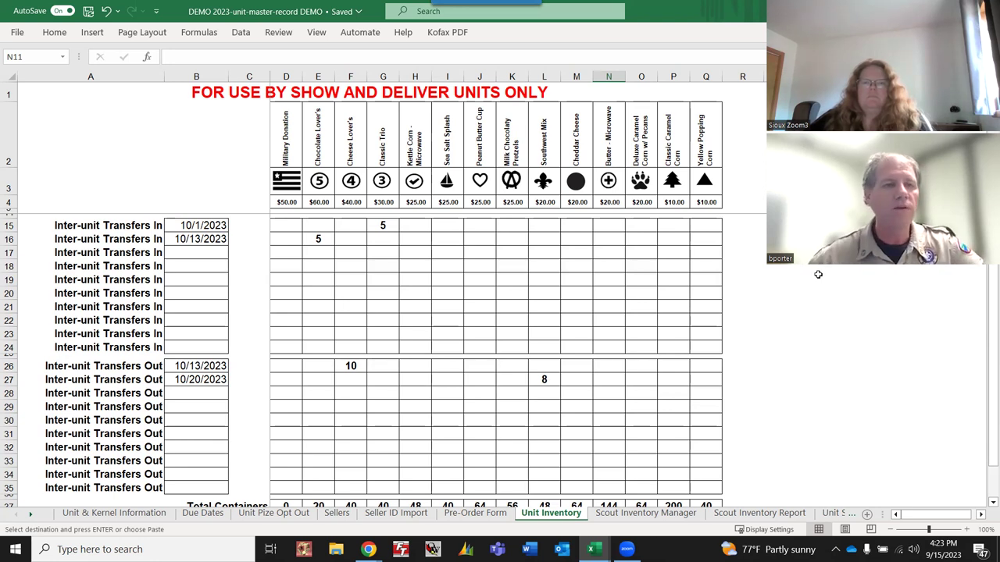
left_click(383, 226)
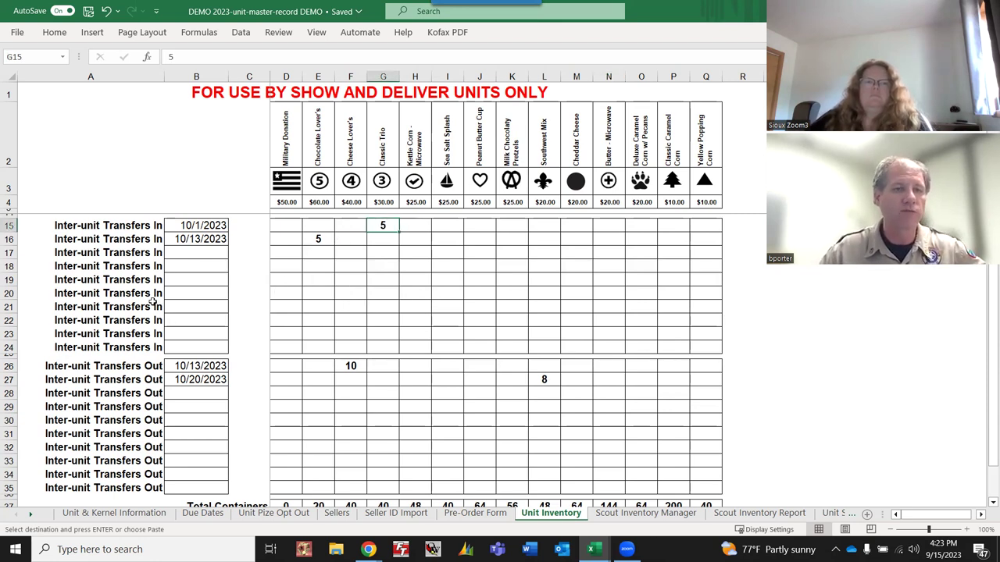
left_click(190, 226)
key("ctrl+c")
left_click(384, 226)
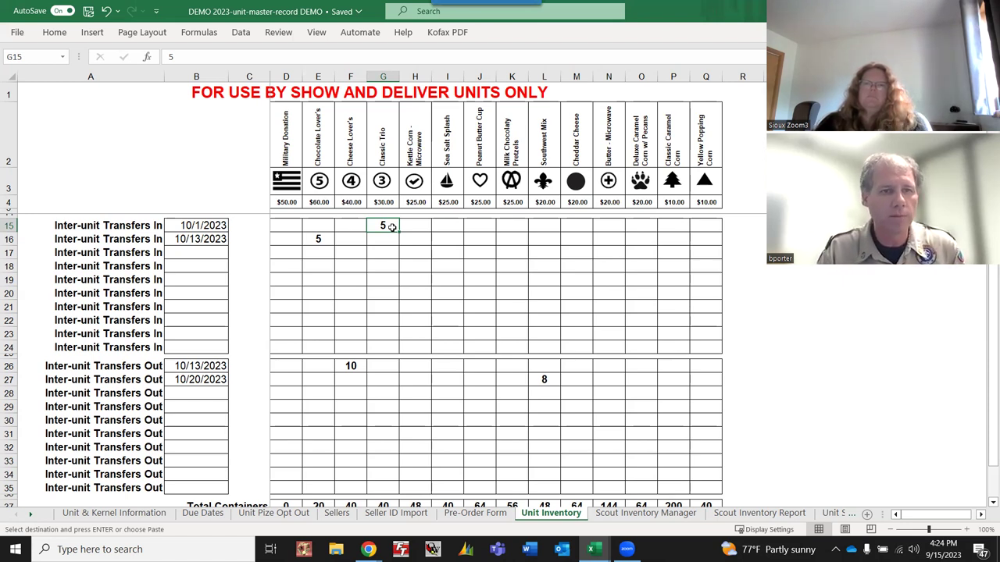
left_click(382, 240)
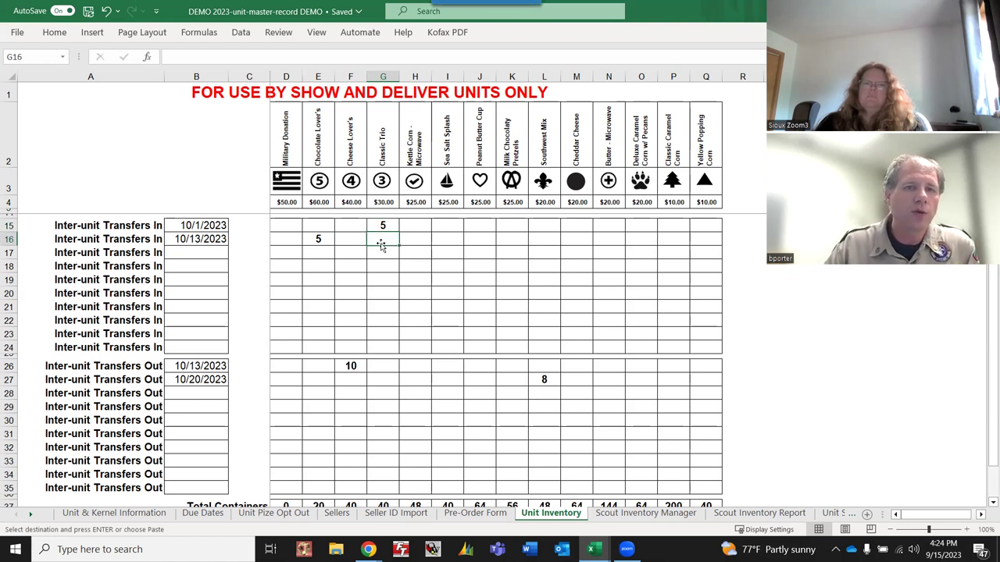
left_click(350, 240)
left_click(382, 240)
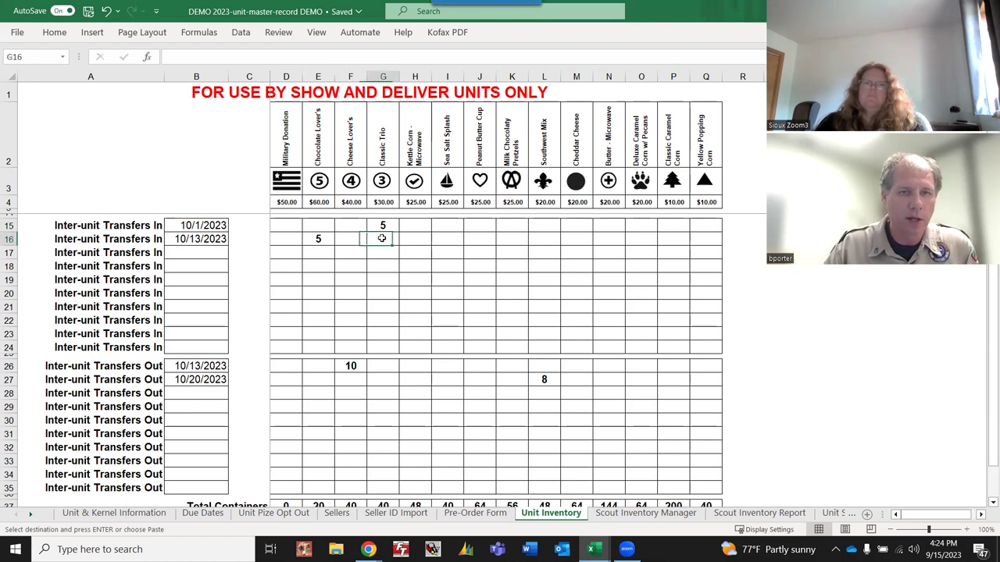
Step: Compare the 10/13/2023 Chocolate Lover's transfer in with the same-day Cheese Lover's transfer out
left_click(220, 242)
left_click(206, 366)
left_click(345, 367)
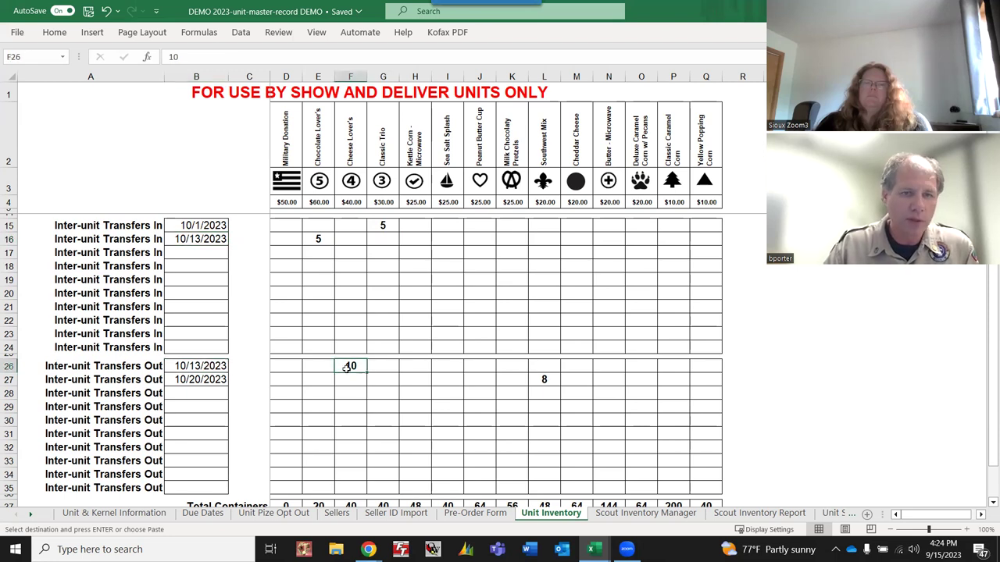
left_click(319, 239)
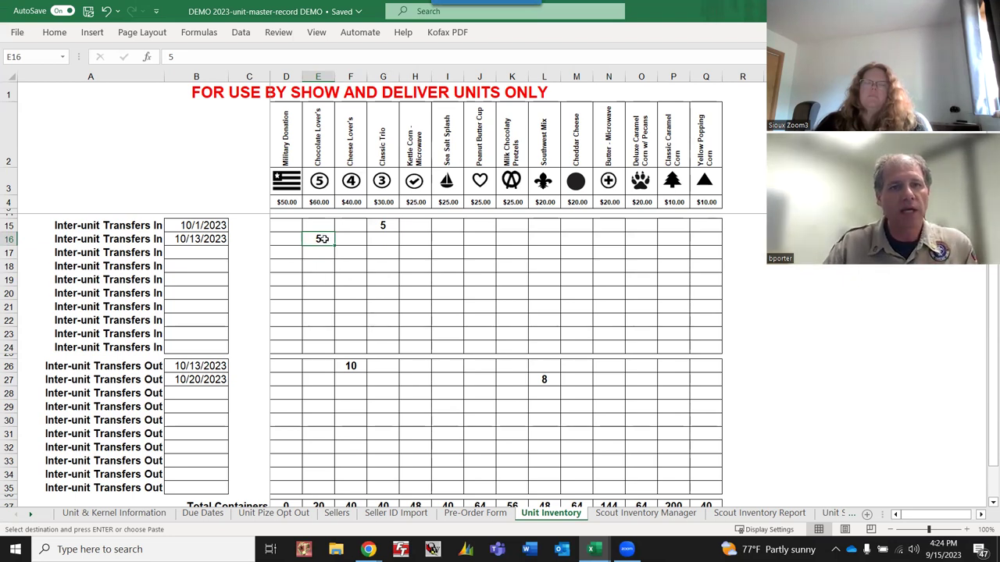
scroll(360, 313, "down", 1)
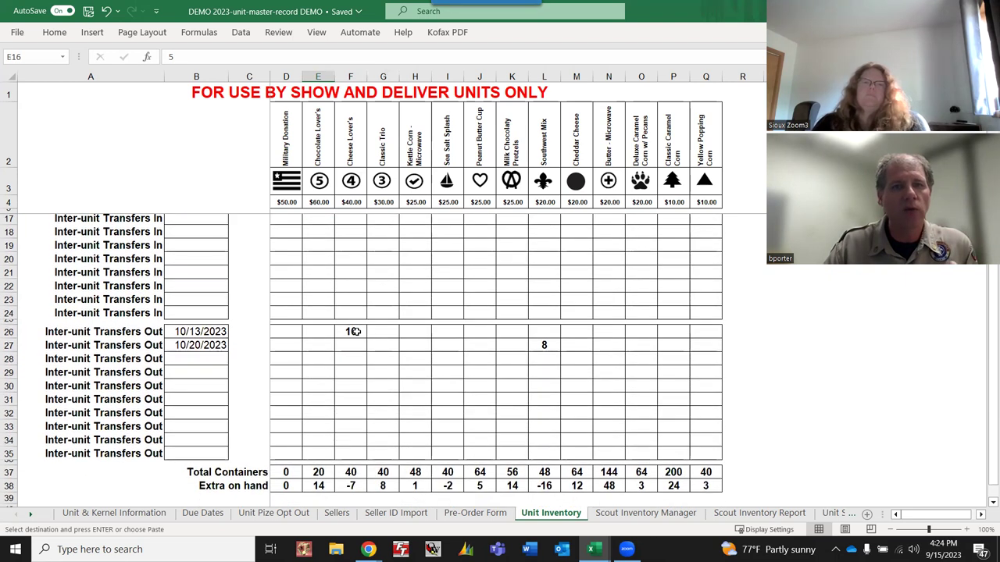
left_click(354, 331)
scroll(358, 353, "up", 1)
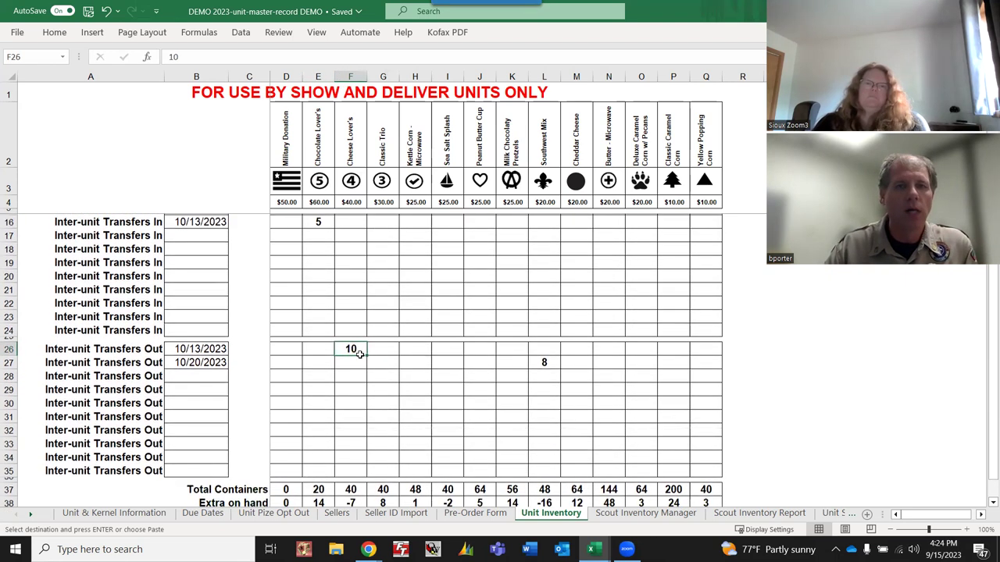
scroll(357, 353, "up", 2)
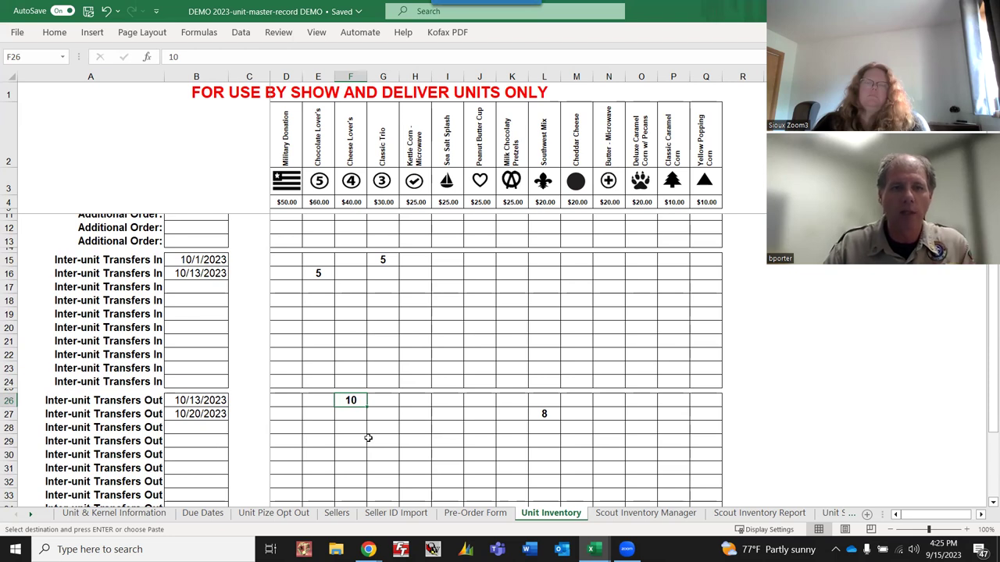
Step: Check the 10/20/2023 Southwest Mix transfer out and the Total Containers and Extra on hand rows
left_click(382, 418)
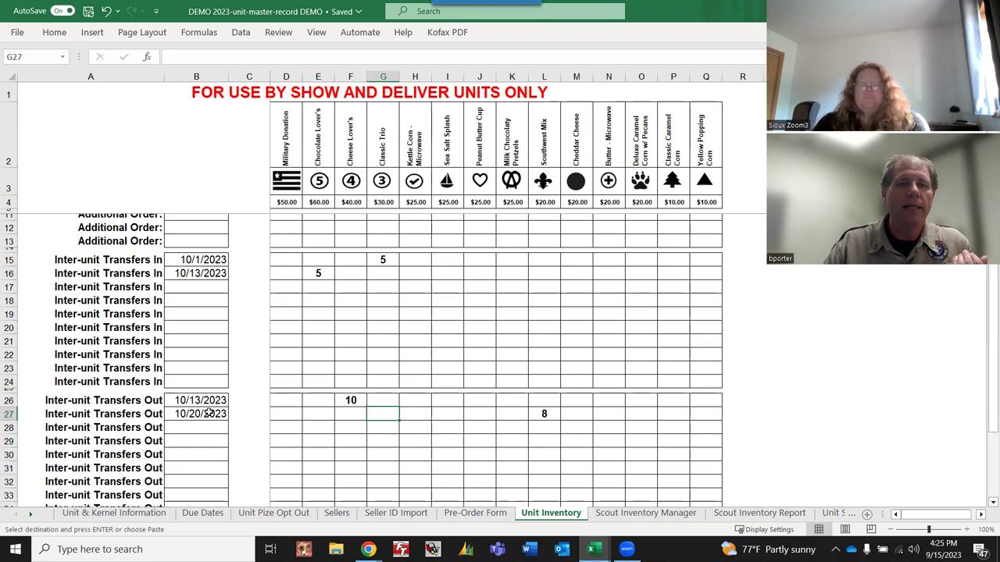
left_click(209, 416)
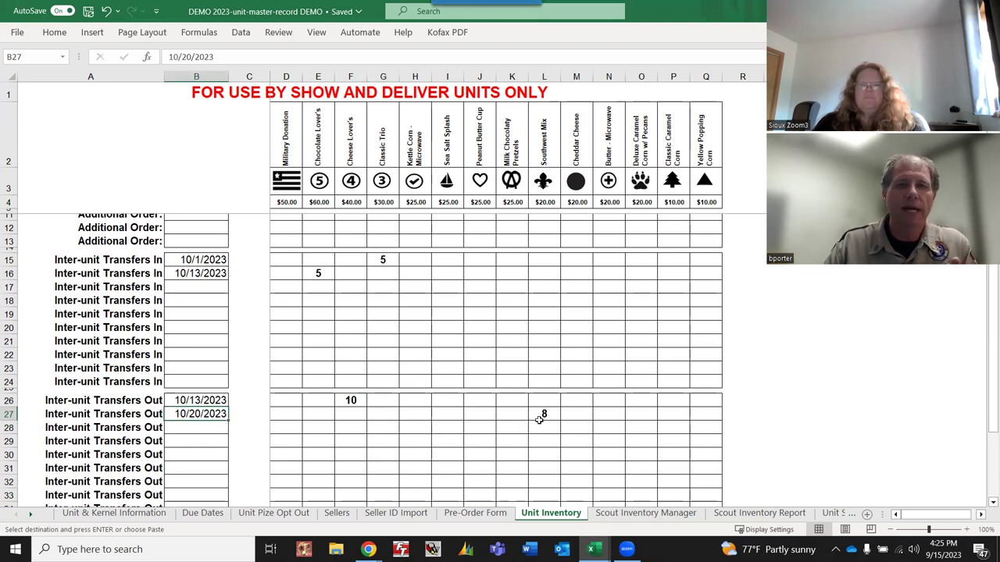
left_click(551, 415)
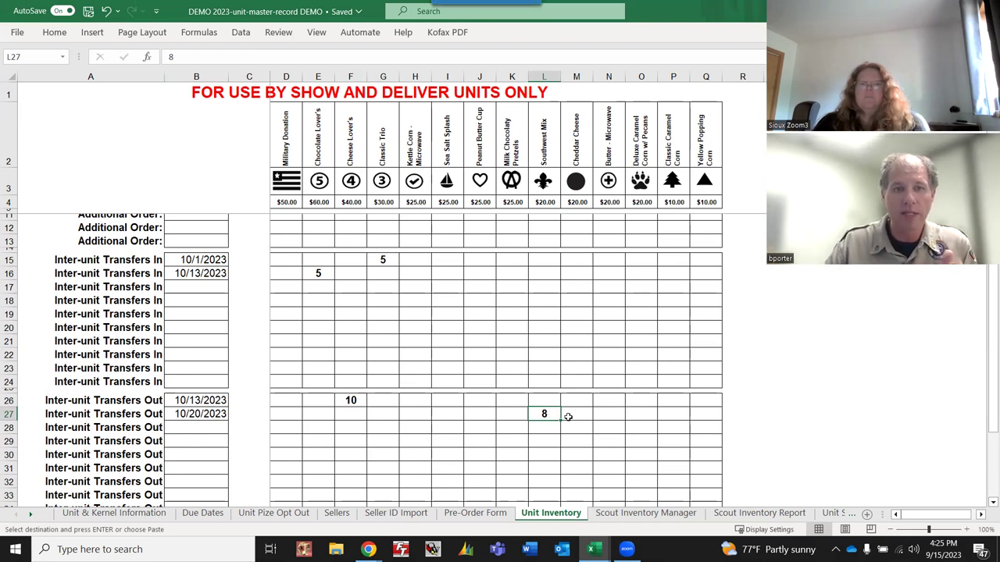
scroll(565, 423, "down", 2)
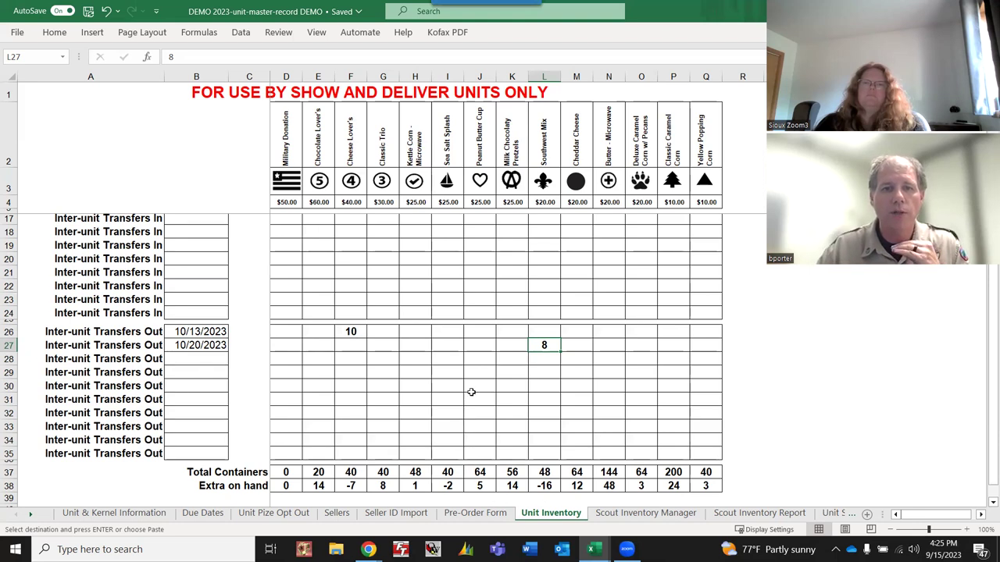
scroll(557, 360, "up", 4)
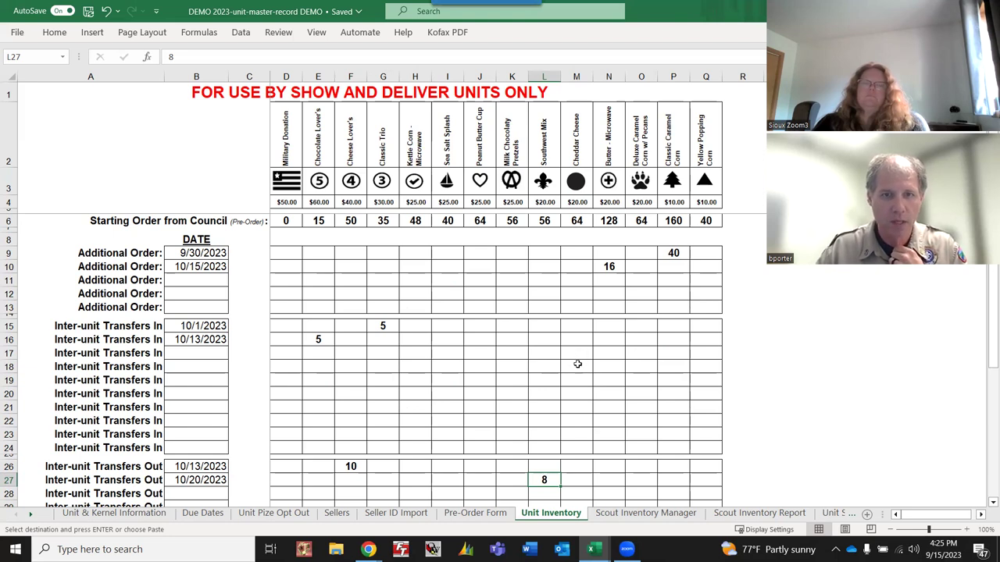
scroll(578, 368, "down", 1)
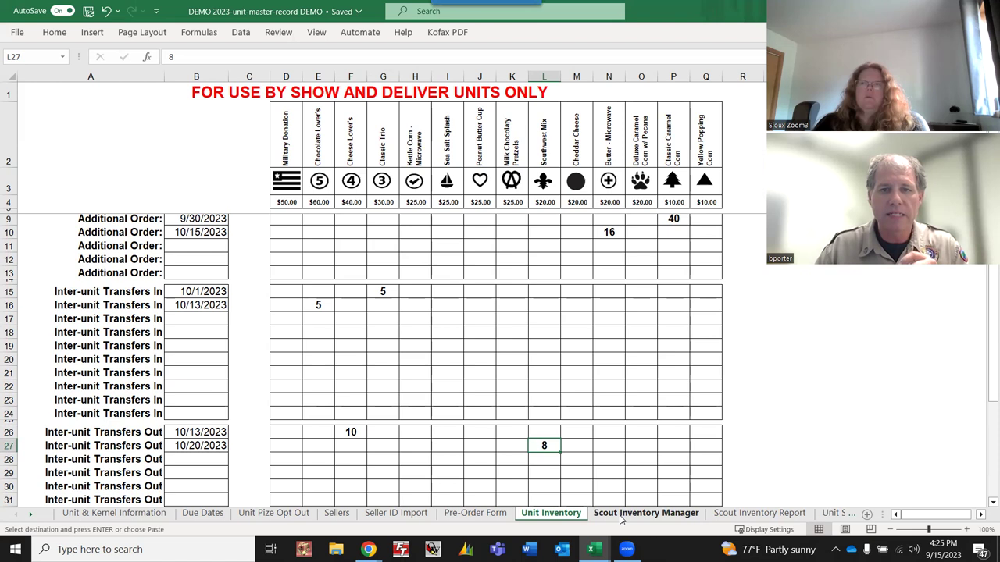
Step: Open the Scout Inventory Manager sheet and go to the first 9/20/2023 pickup records
left_click(28, 516)
left_click(27, 516)
left_click(27, 516)
left_click(27, 518)
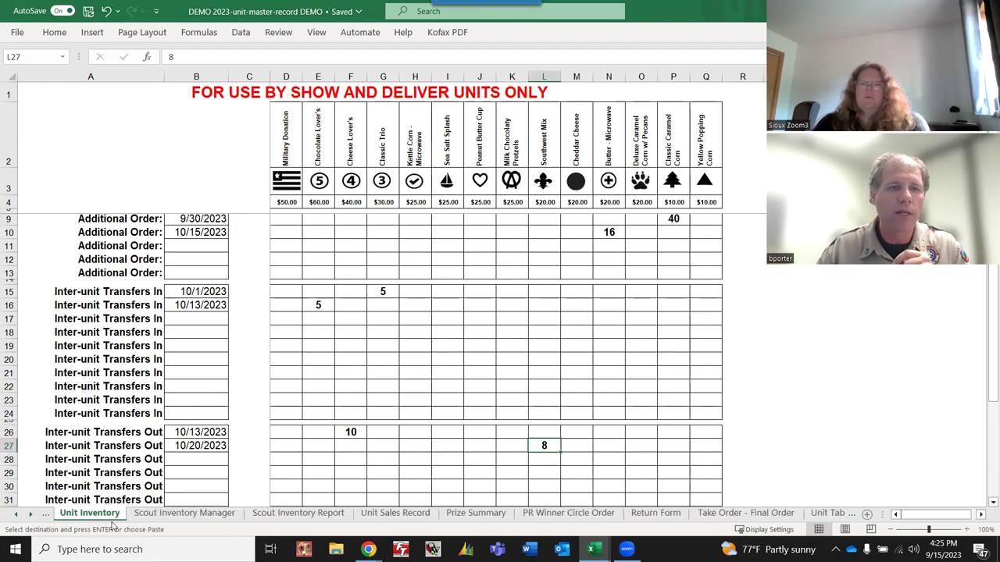
left_click(185, 513)
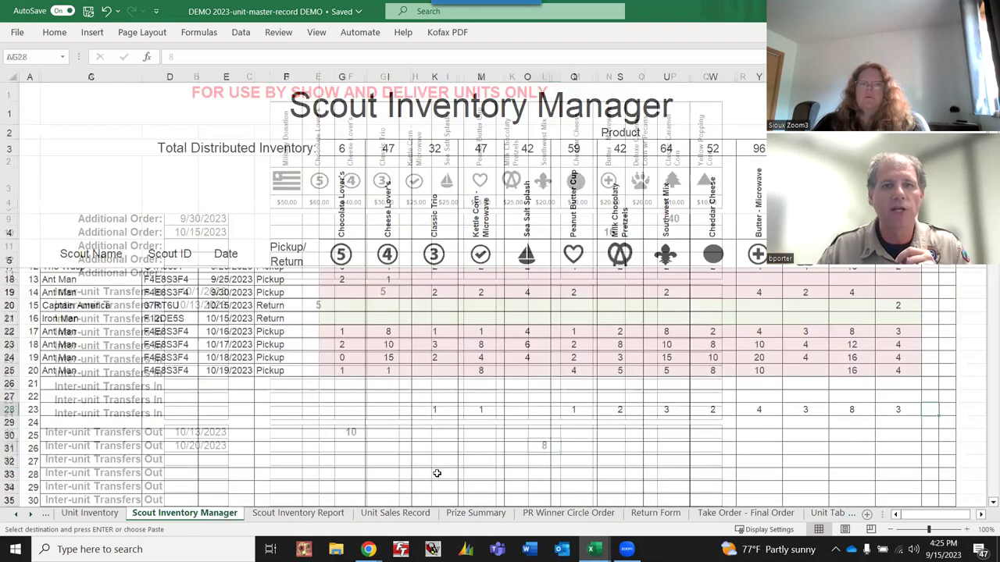
left_click(738, 358)
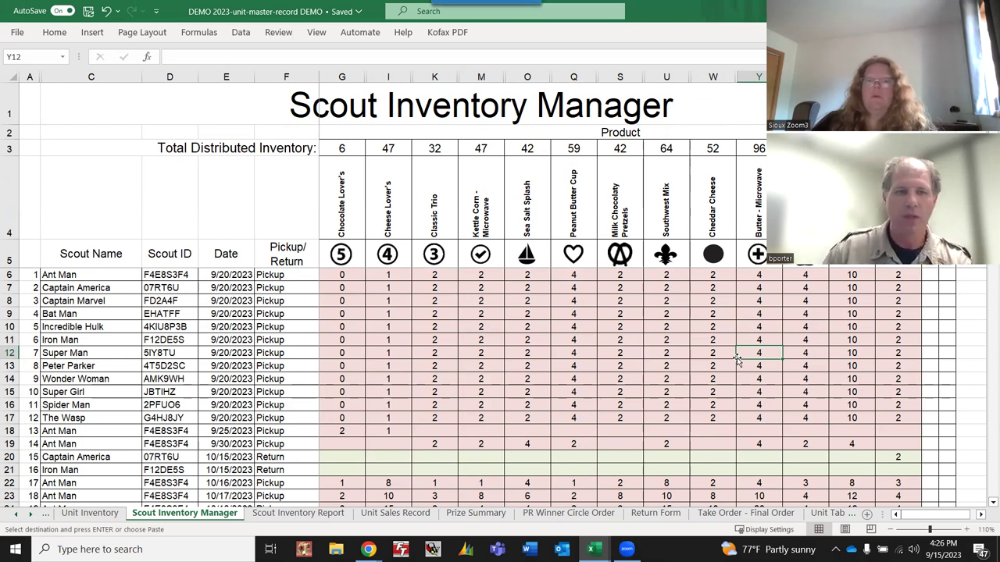
Step: Check the available scout names for the first record and highlight the twelve scouts with 9/20/2023 pickups
left_click(106, 274)
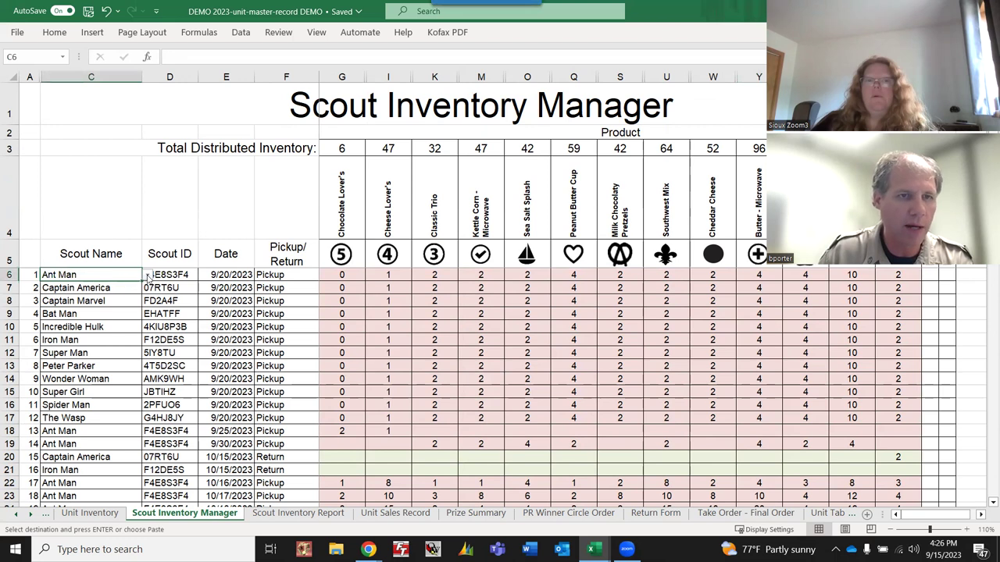
left_click(147, 276)
scroll(75, 372, "up", 1)
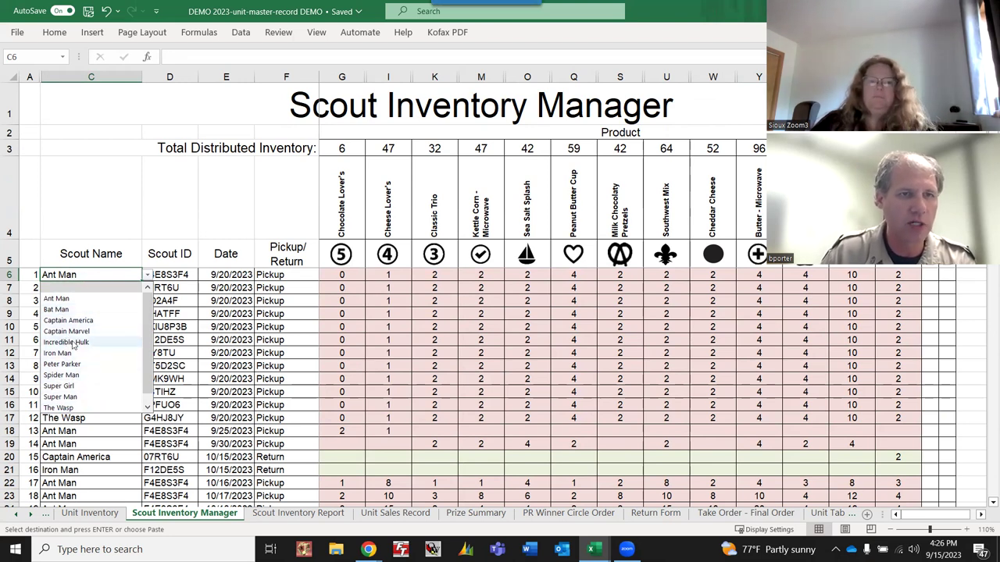
left_click(90, 272)
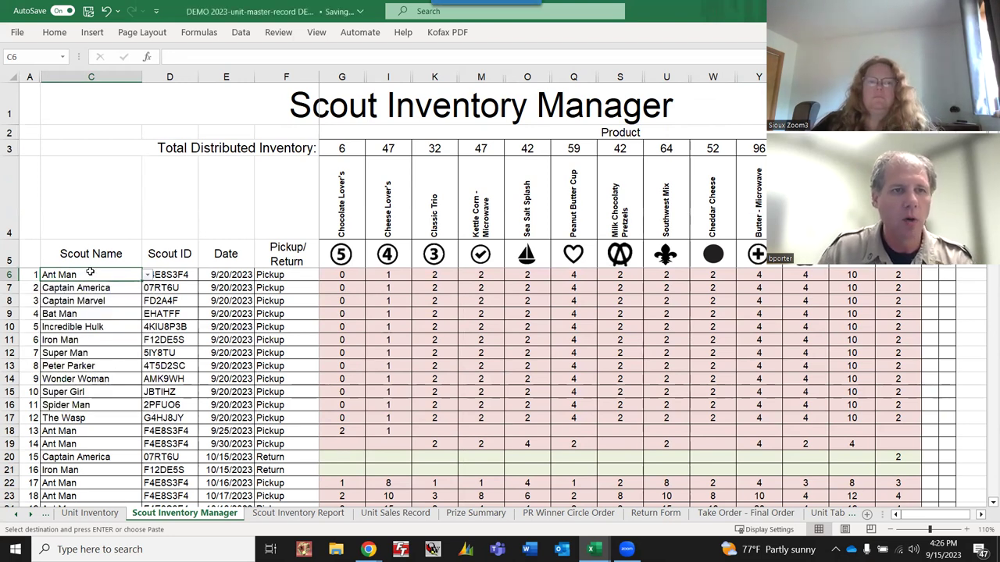
left_click_drag(90, 273, 88, 420)
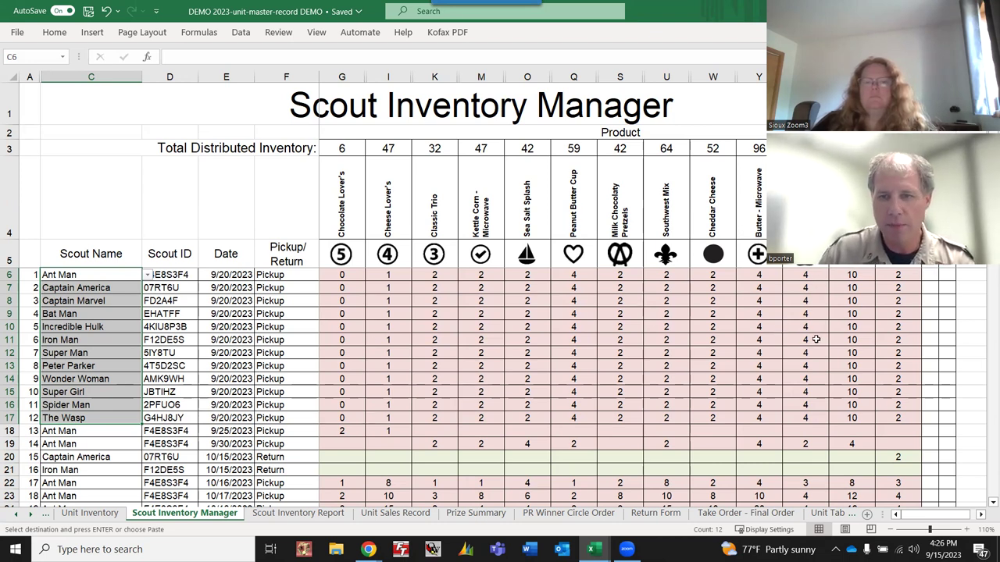
Step: Mark all twelve 9/20/2023 pickup records with an x in the first column after the product quantities (AG6 to AG17)
left_click(931, 274)
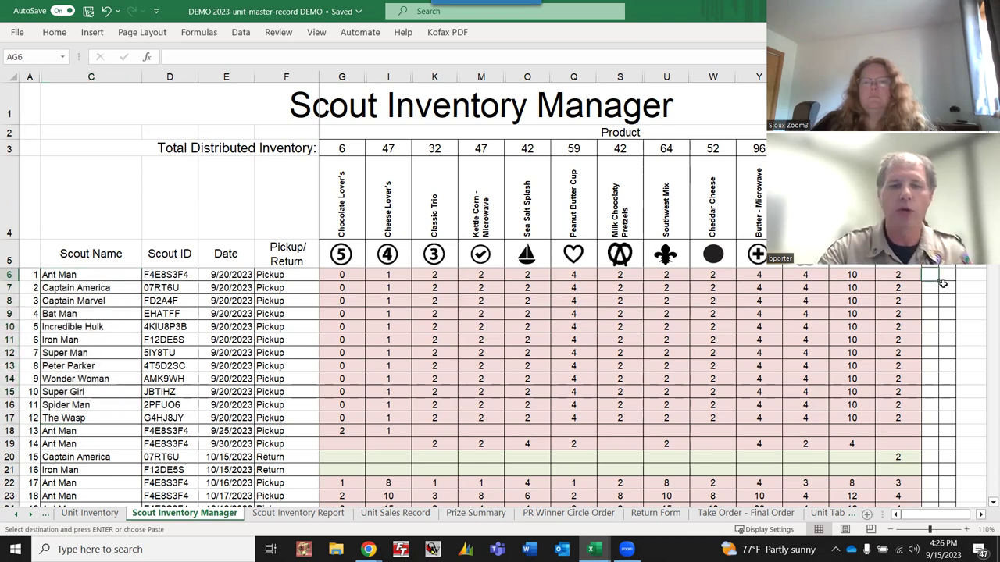
type("x")
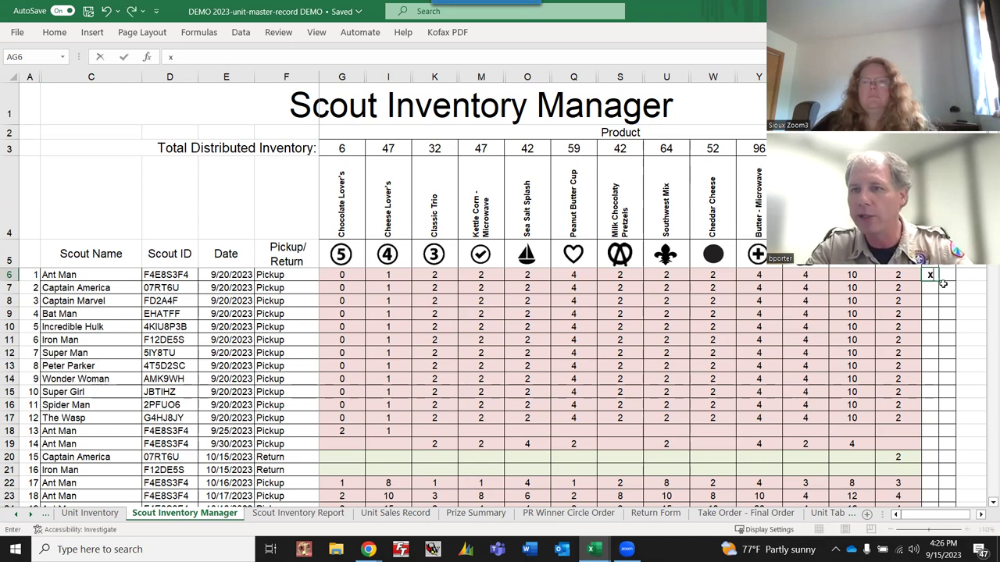
type(" x x x x x x x x x x x")
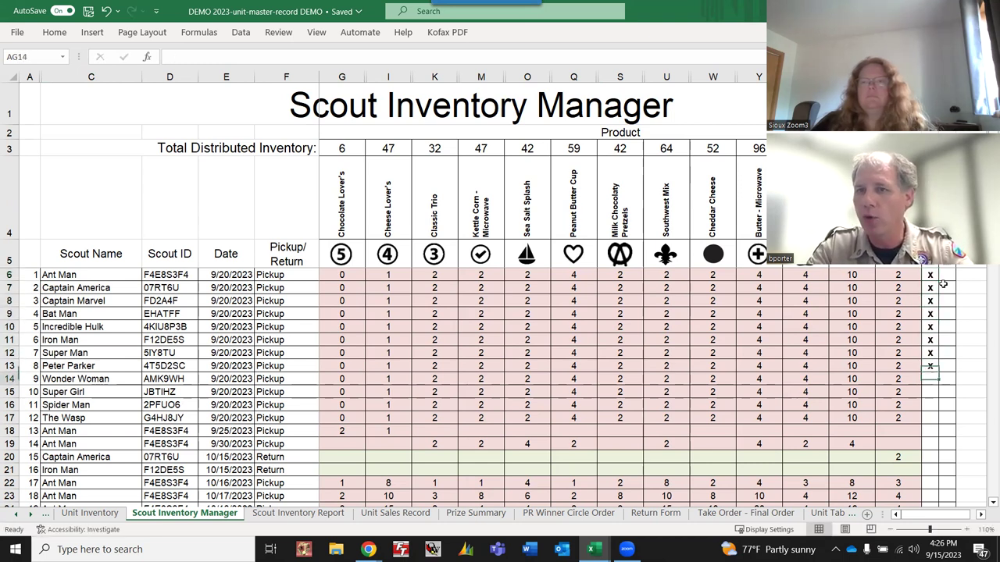
Step: Mark the same twelve pickup records with an x in the second check column (AH17 up to AH6)
key("Tab")
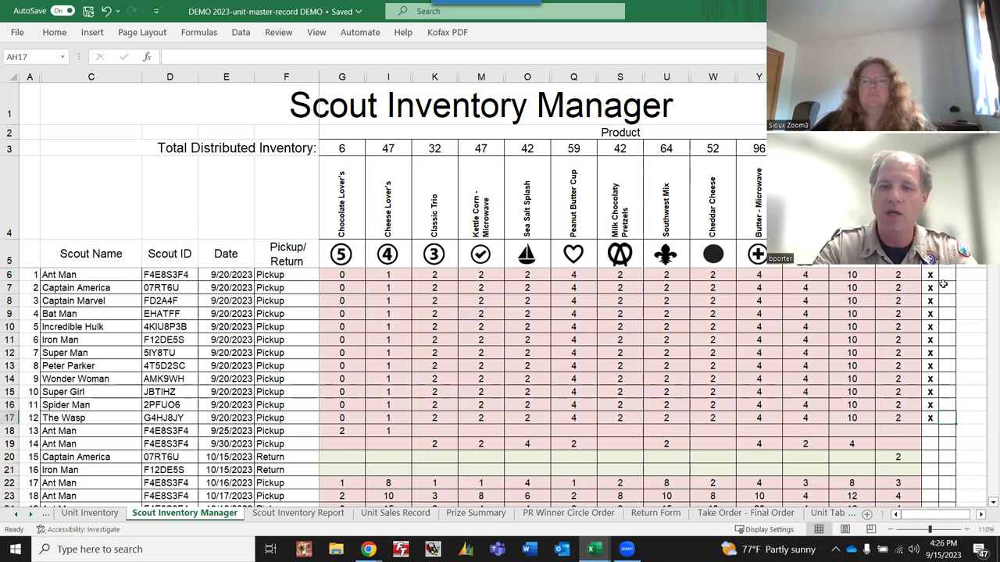
key("x")
key("Up")
key("x")
key("Up")
key("x")
key("Up")
key("x")
key("Up")
key("x")
key("Up")
key("x")
key("Up")
key("x")
key("Up")
key("x")
key("Up")
key("x")
key("Up")
key("x")
key("Up")
key("x")
key("Up")
key("x")
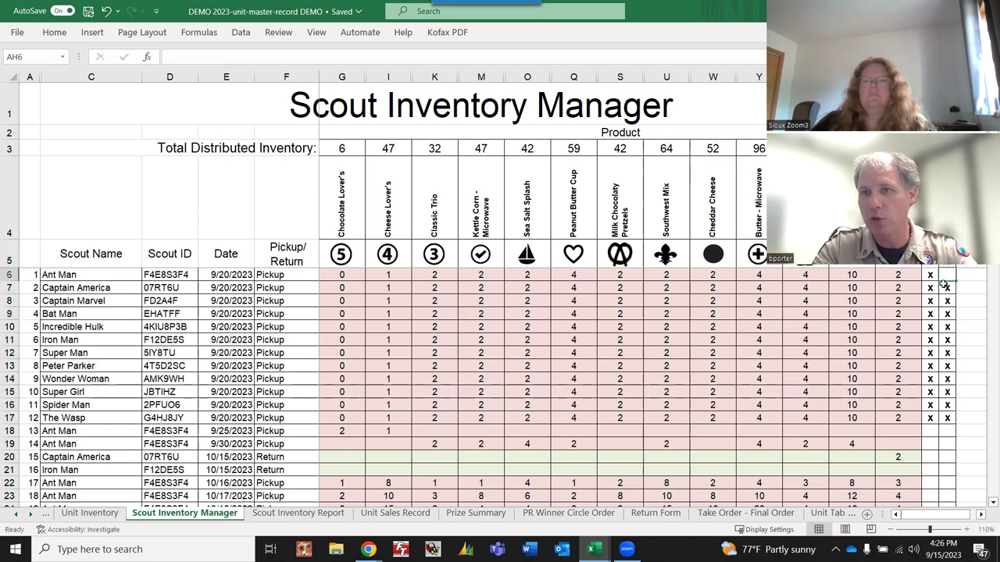
Step: Check the two x marks on Bat Man's record and the first x mark on Incredible Hulk's record
key("Down")
key("Down")
key("Down")
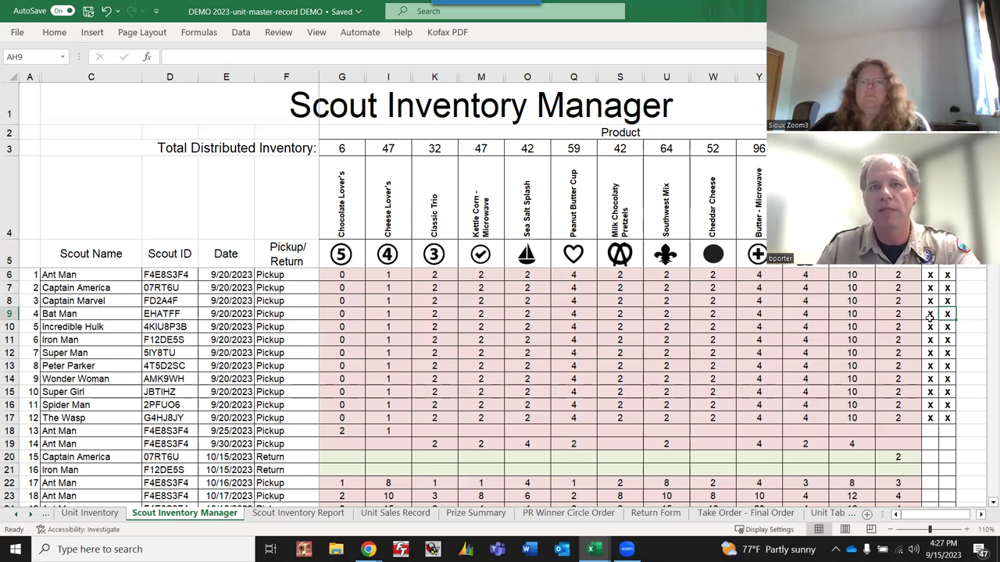
left_click(931, 313)
left_click(933, 327)
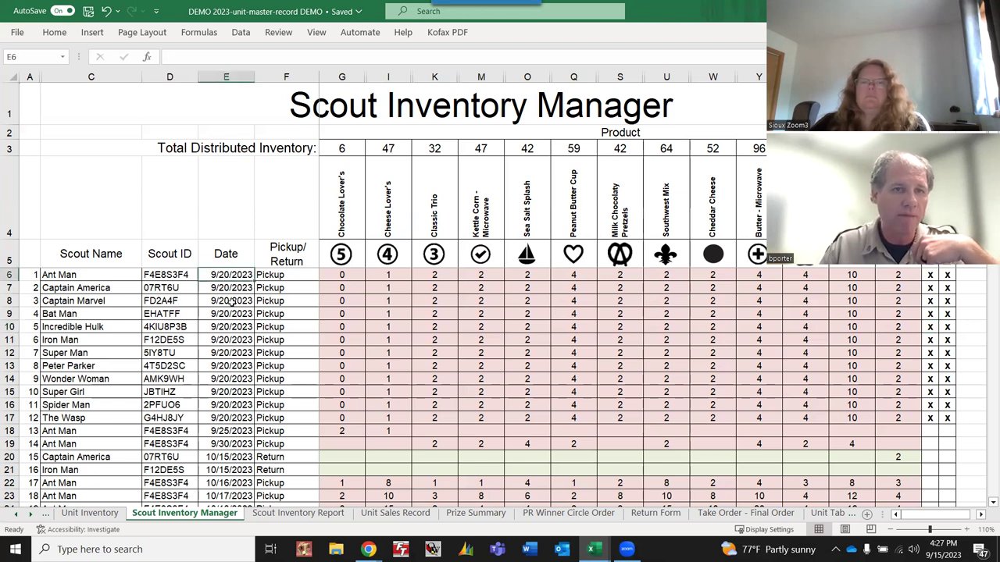
Step: Review the 9/20/2023 dates and the Pickup/Return options of the first Ant Man record, keeping it as Pickup
left_click(234, 365)
left_click(287, 278)
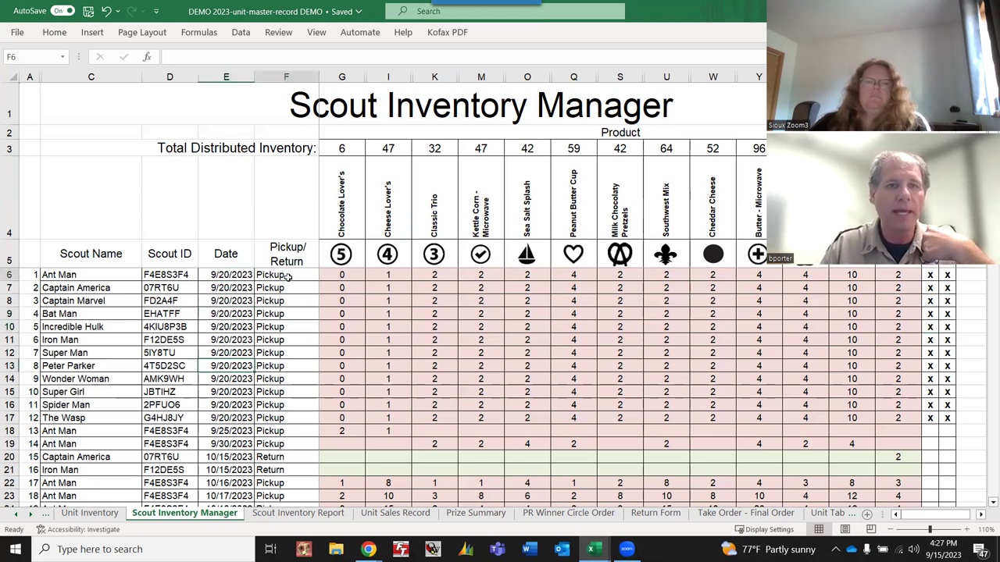
left_click(327, 284)
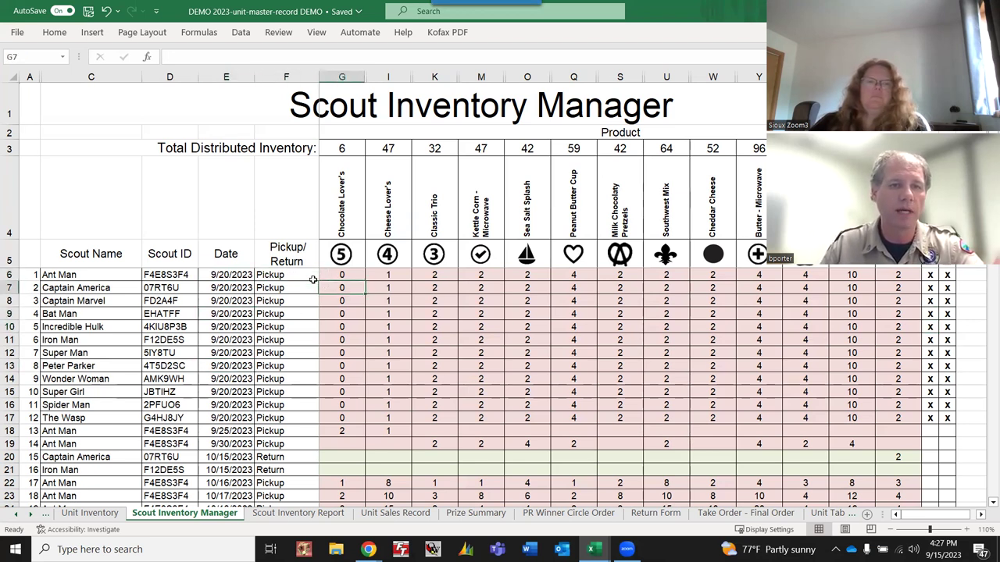
left_click(311, 278)
left_click(324, 275)
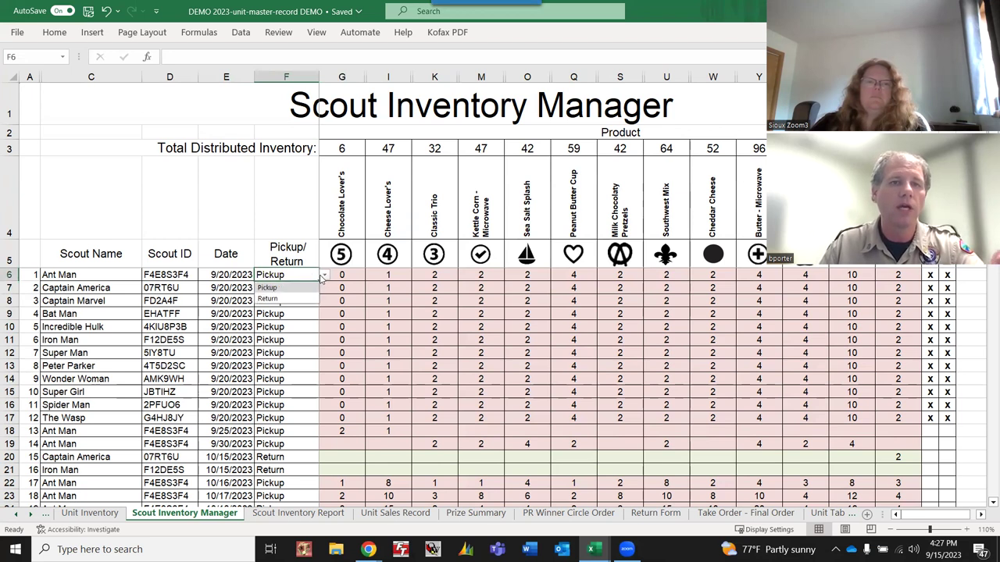
left_click(298, 286)
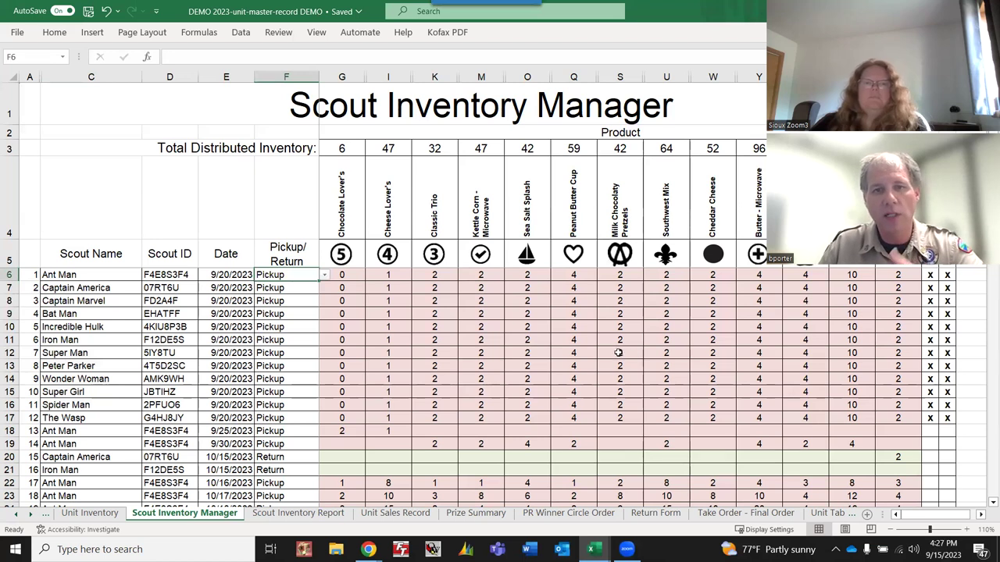
Step: Check the 10/15/2023 Return records and the quantity returned by Captain America in the last product column
scroll(598, 334, "down", 3)
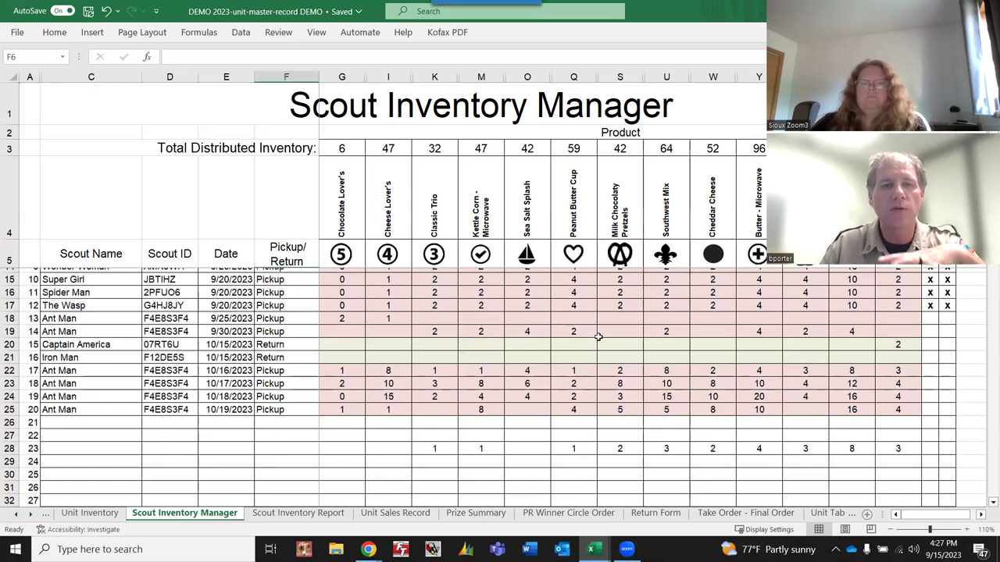
scroll(596, 339, "up", 3)
scroll(595, 343, "down", 1)
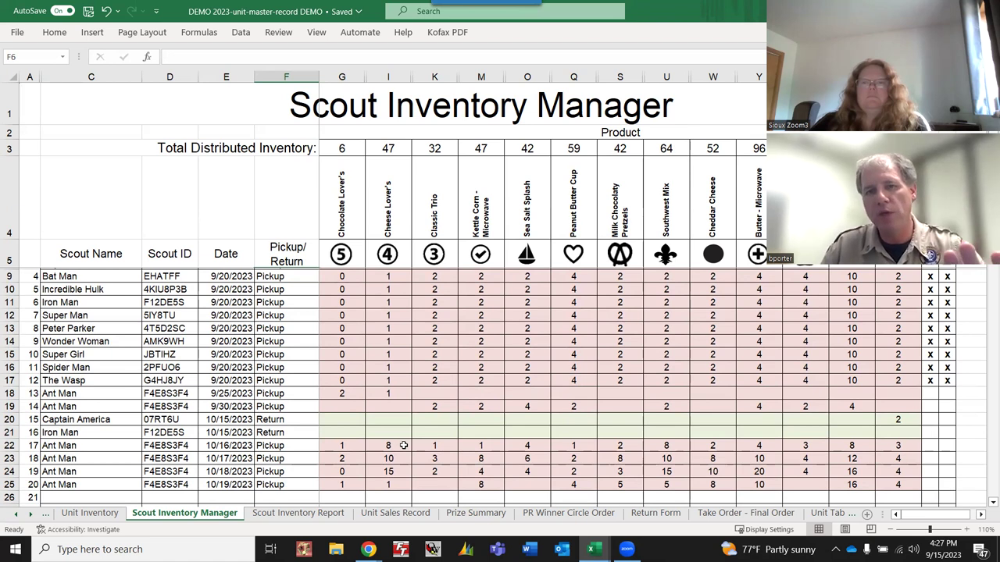
left_click(396, 418)
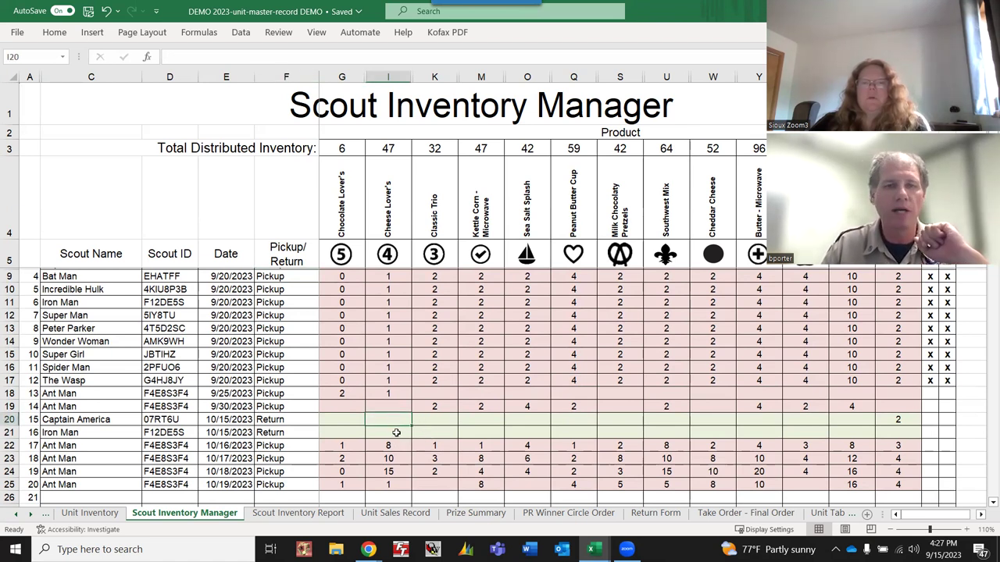
left_click(893, 417)
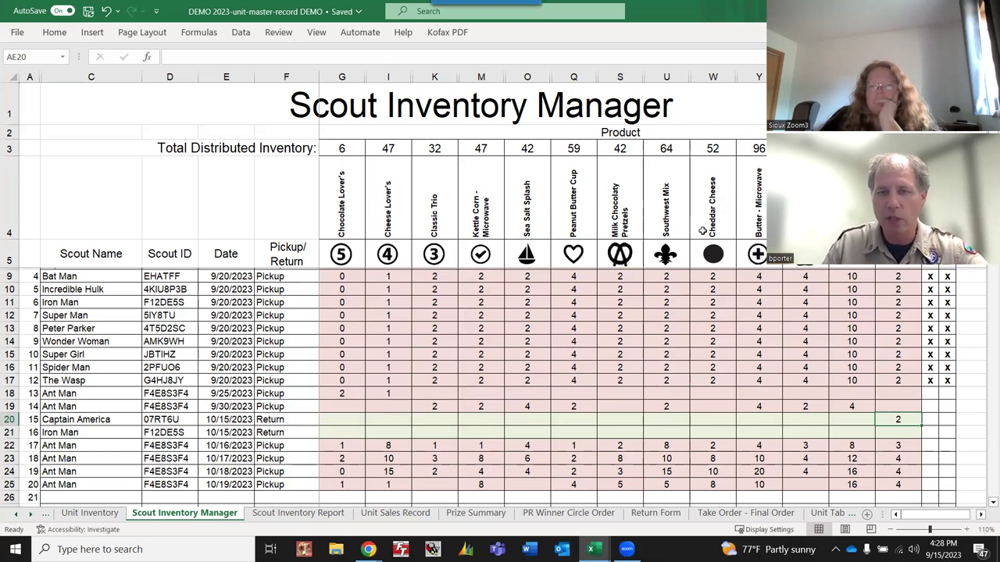
Step: Start record 21 in the first empty row for Ant Man, dated 10/20, as a Return
scroll(621, 258, "down", 3)
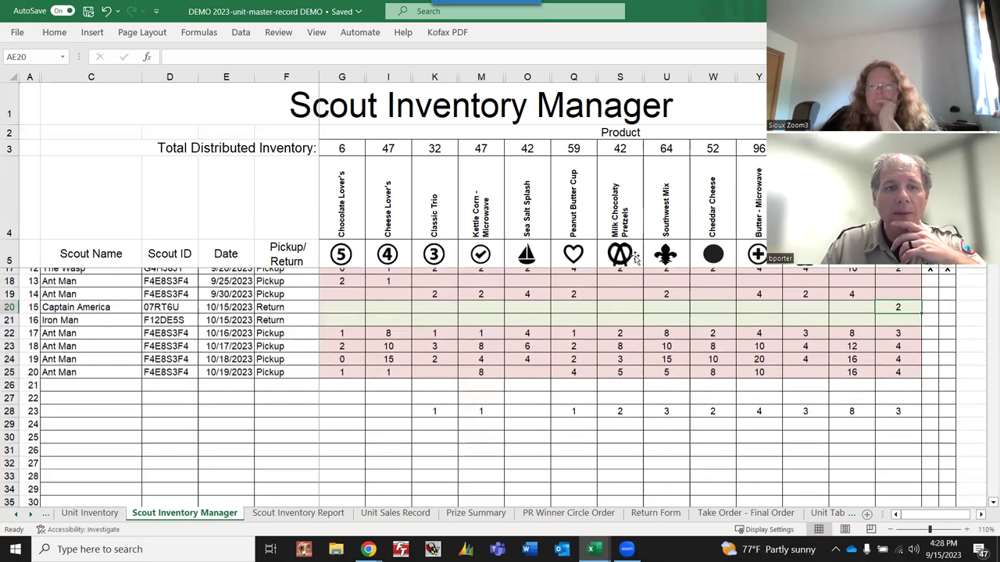
left_click(100, 384)
left_click(147, 387)
left_click(105, 406)
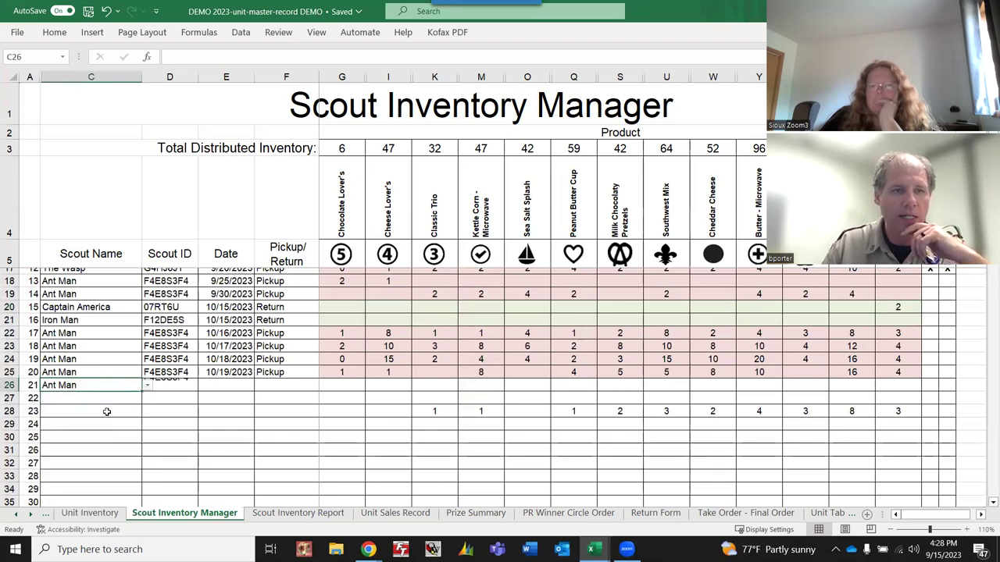
left_click(238, 385)
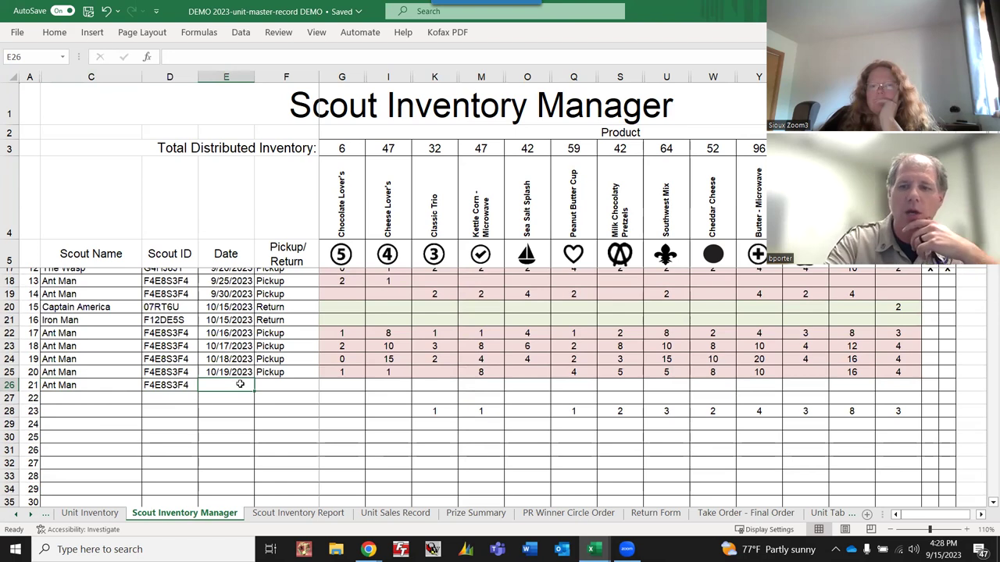
type("10/20")
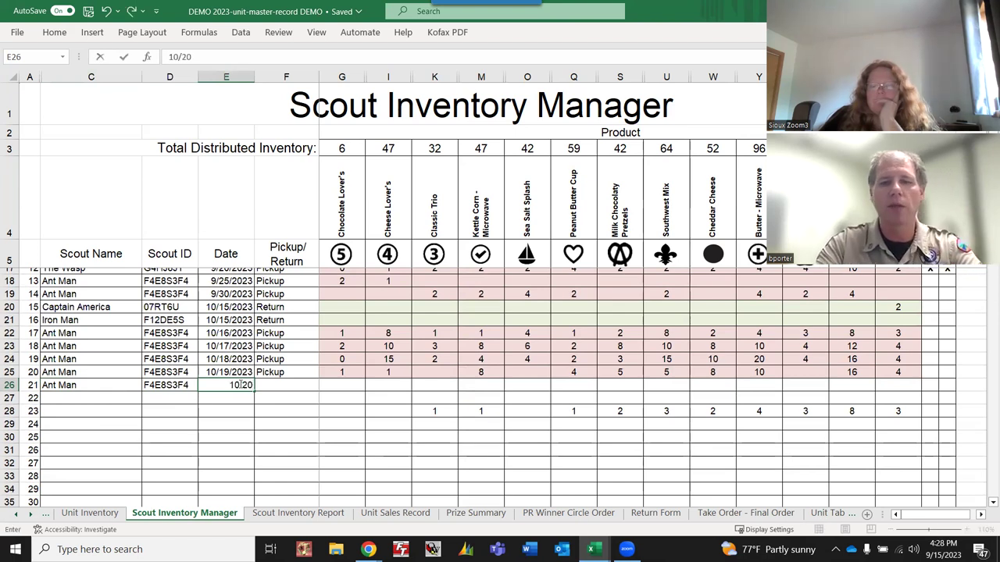
key("Tab")
type("Return")
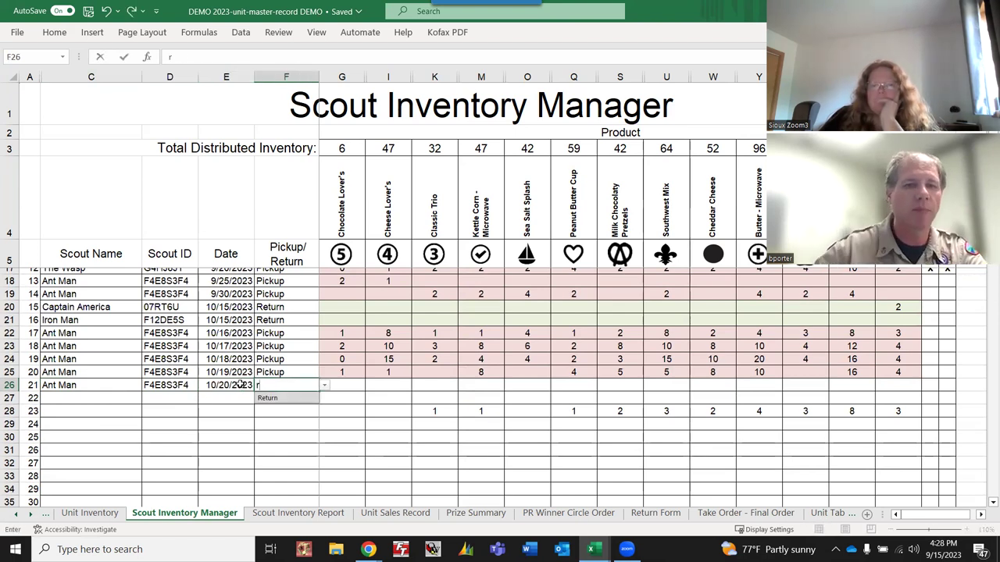
Step: Enter returned quantities of 1 Classic Trio, 1 Kettle Corn - Microwave and 1 Peanut Butter Cup for Ant Man's 10/20/2023 return
key("Tab")
key("Tab")
key("Tab")
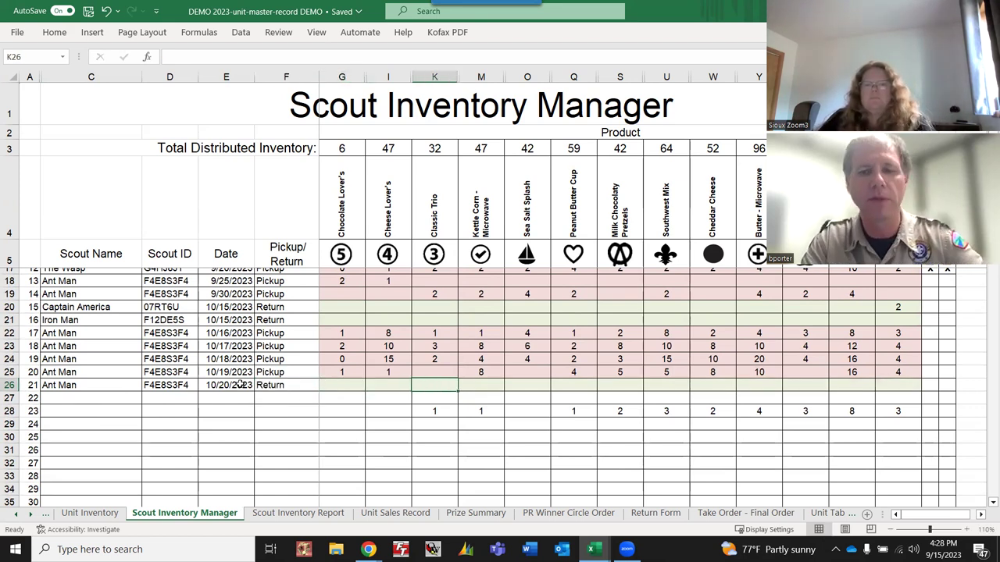
type("1")
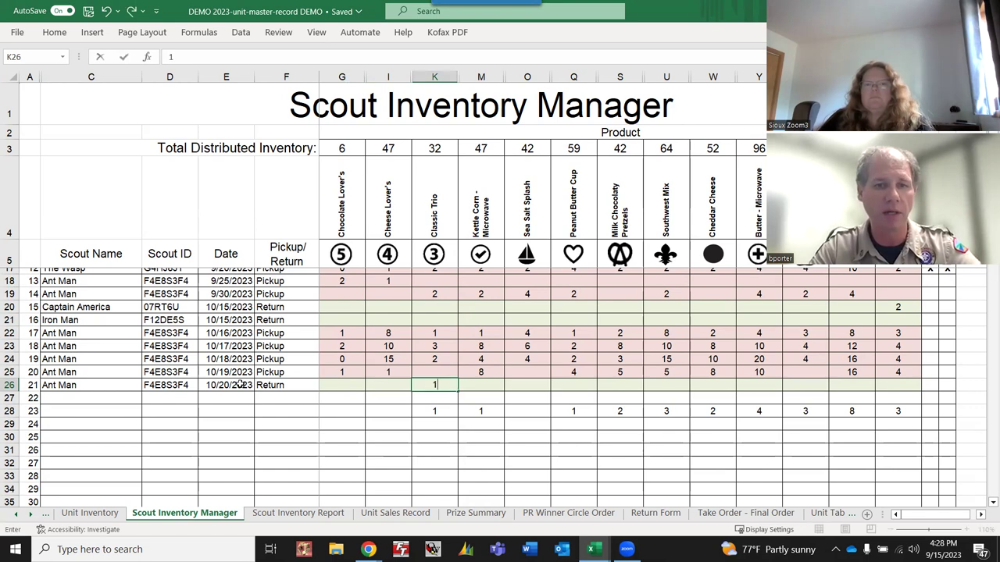
key("Tab")
type("1")
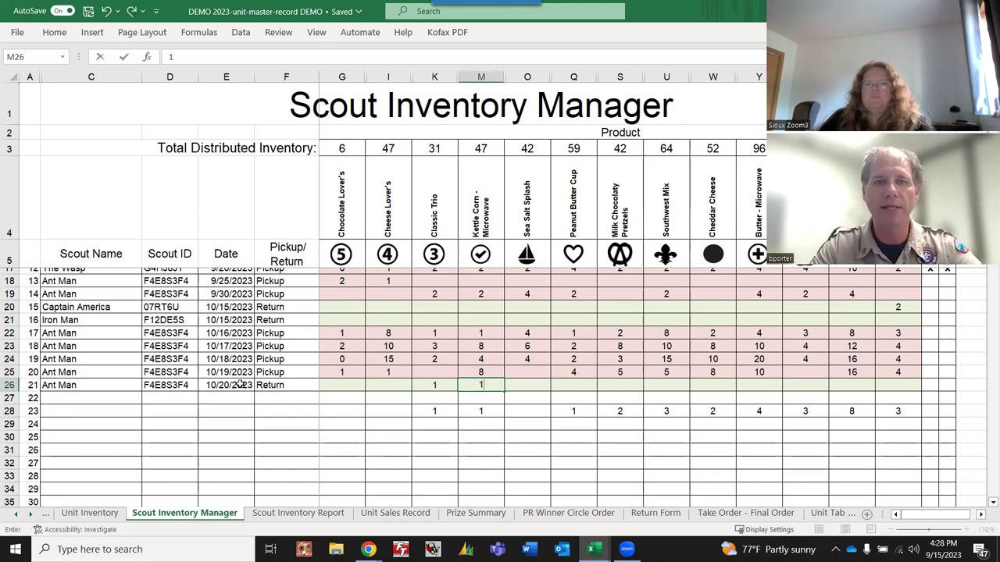
key("Tab")
key("Tab")
type("1")
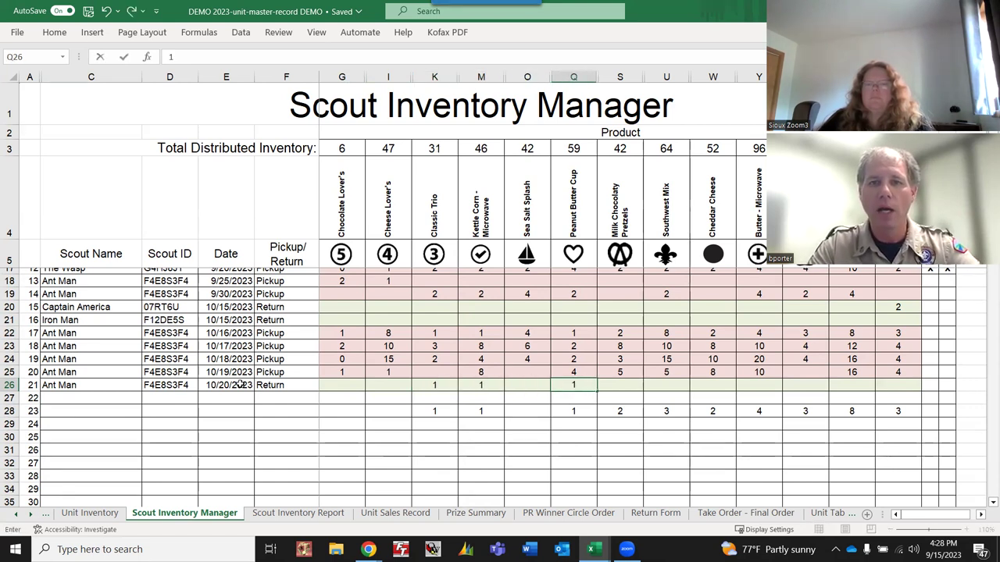
Step: Enter 2 Milk Chocolaty Pretzels, 3 Southwest Mix and 2 Cheddar Cheese in Ant Man's 10/20/2023 return
key("Tab")
type("2")
key("Tab")
type("3")
key("Tab")
type("2")
key("Tab")
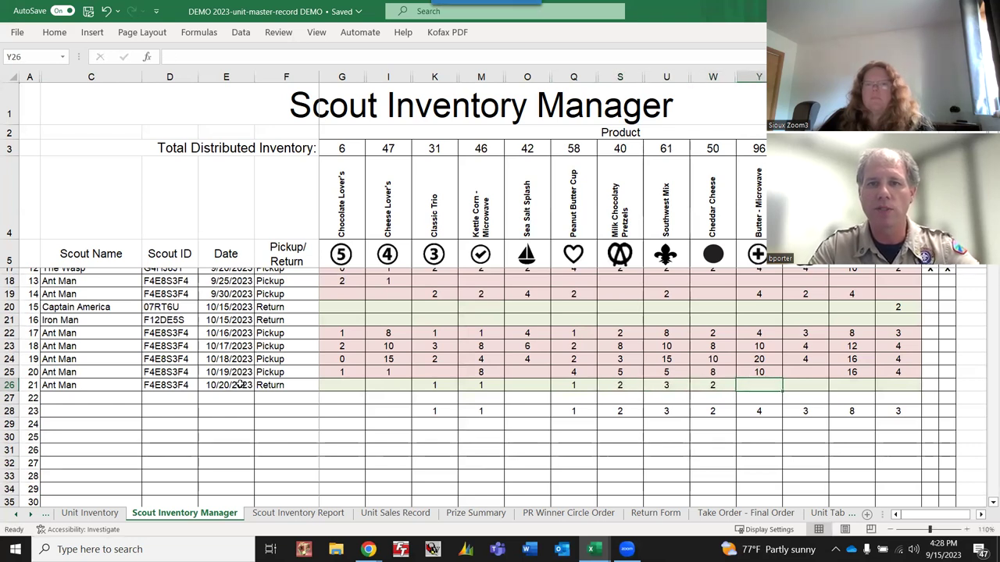
Step: Enter 4 Butter - Microwave, 3 Deluxe Caramel Corn w/ Pecans and 8 Classic Caramel Corn in Ant Man's 10/20/2023 return
type("4")
key("Tab")
type("3")
key("Tab")
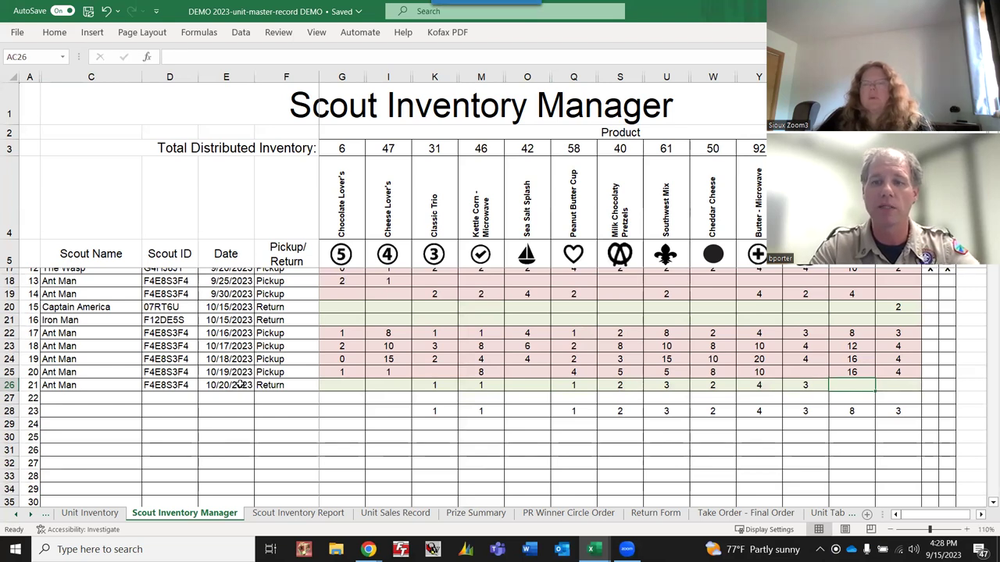
type("8")
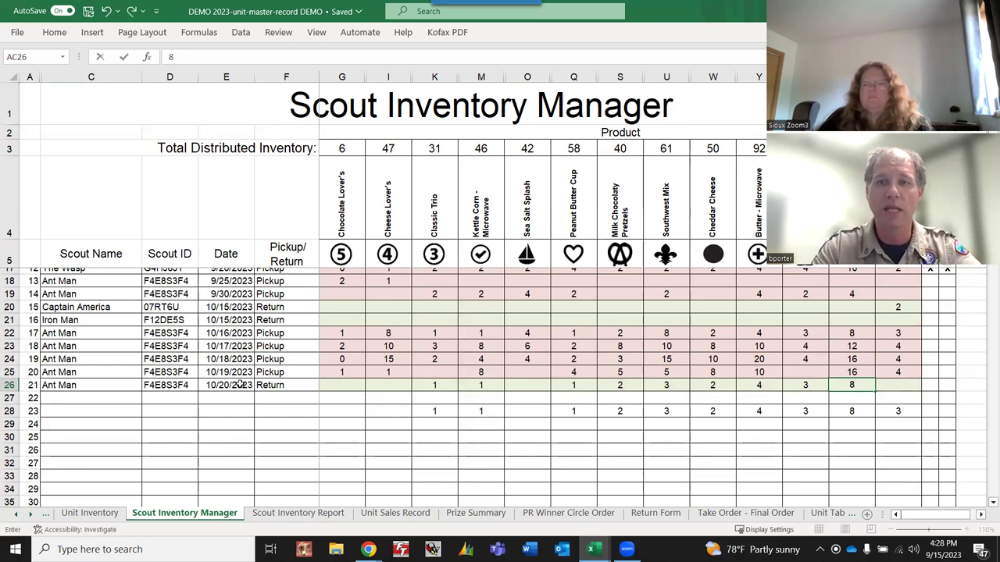
key("Tab")
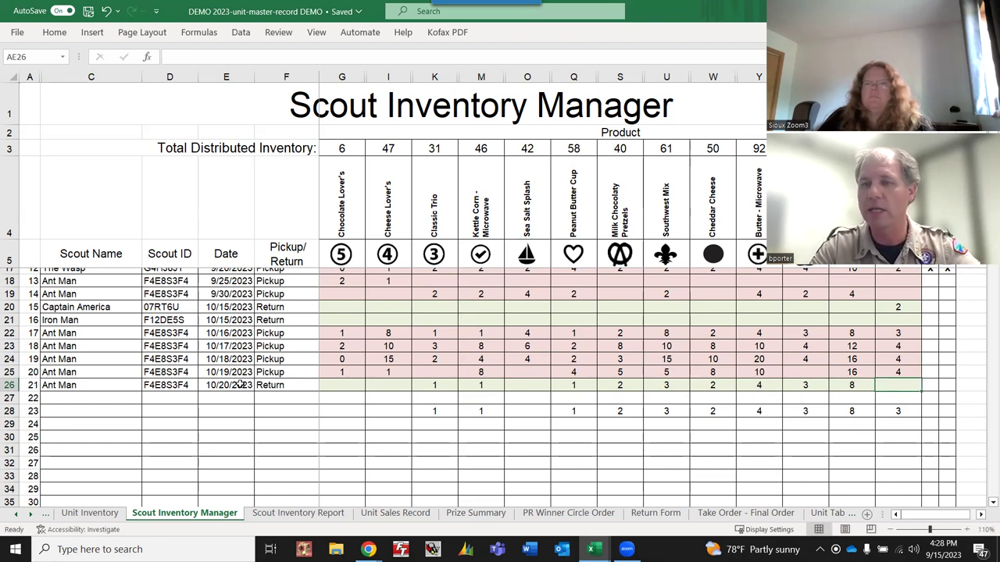
Step: Enter 3 Yellow Popping Corn in Ant Man's 10/20/2023 return and mark both check columns with x
type("3")
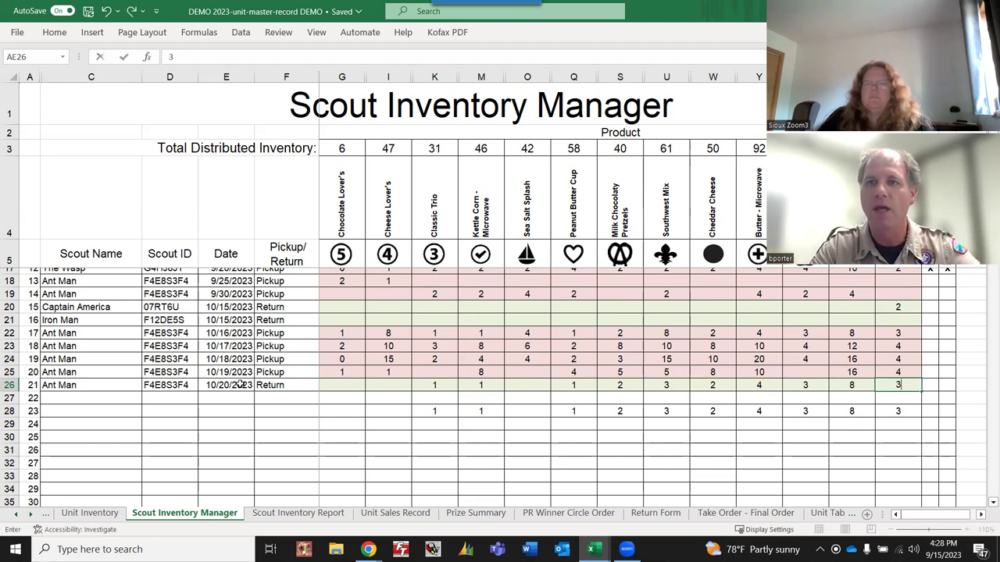
key("Tab")
type("x")
key("Tab")
type("x")
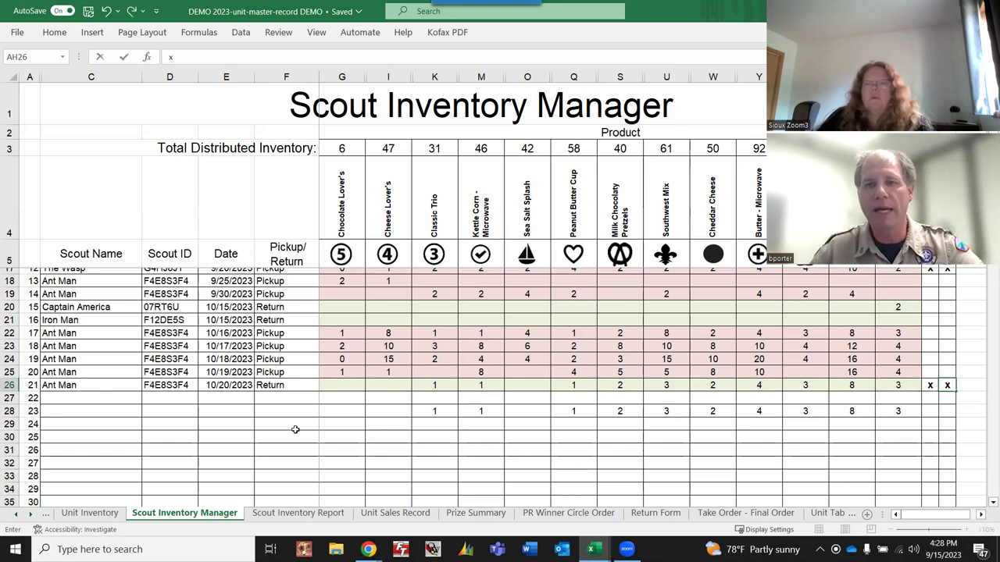
left_click(344, 389)
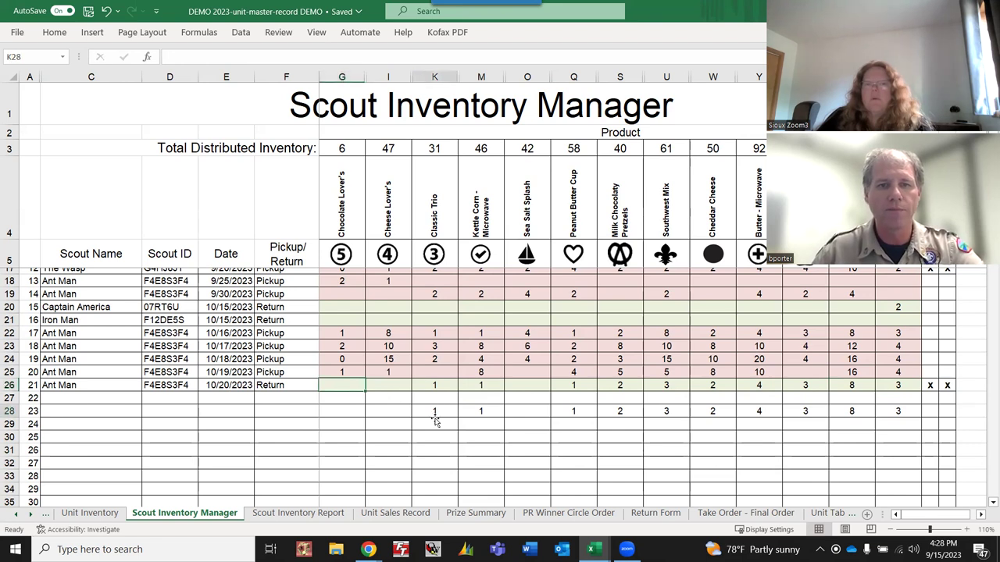
Step: Clear all the stray product quantities from the unnamed record 23, Classic Trio through Yellow Popping Corn
left_click(435, 416)
key("BackSpace")
key("Tab")
key("BackSpace")
key("Tab")
key("Tab")
key("Tab")
key("BackSpace")
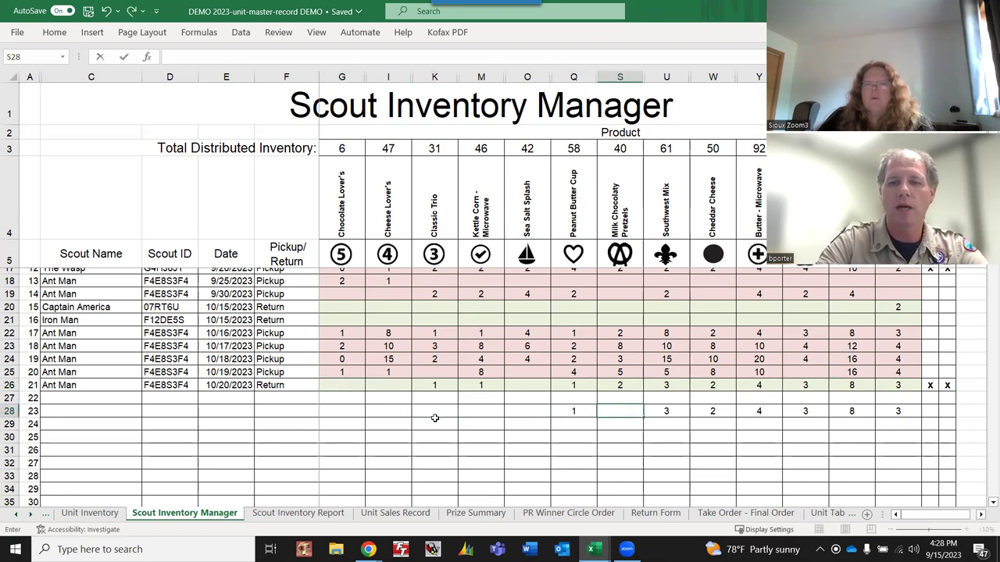
key("Tab")
key("Tab")
key("BackSpace")
key("Tab")
key("BackSpace")
key("Tab")
key("BackSpace")
key("Tab")
key("BackSpace")
key("Tab")
key("BackSpace")
key("Tab")
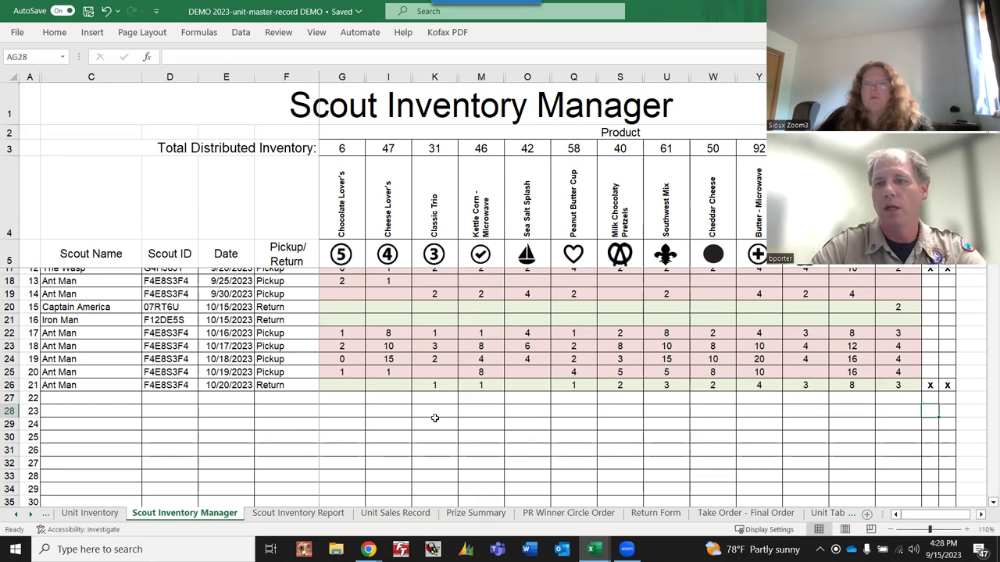
left_click(388, 399)
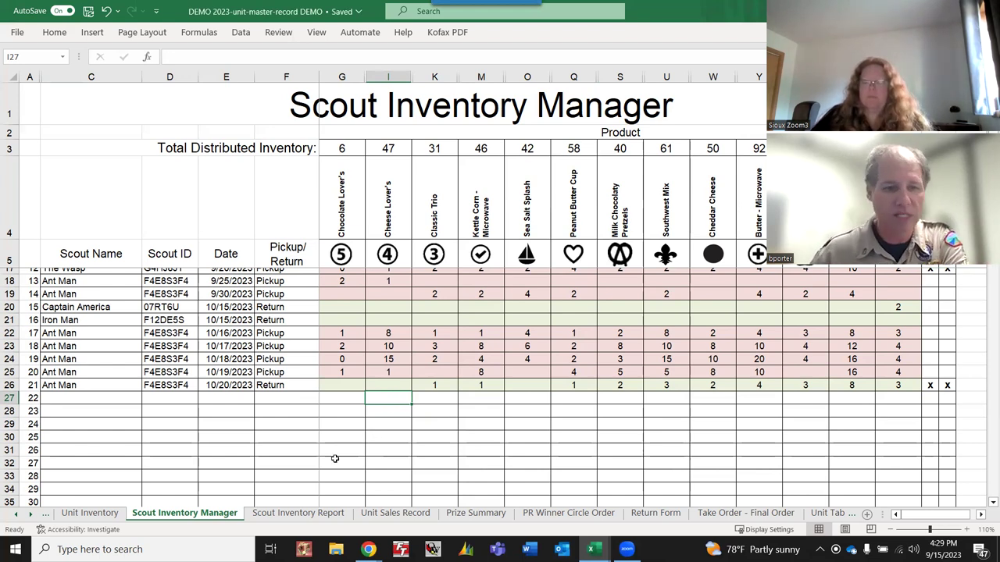
Step: Add record 22 as a Return for Iron Man with 1 Chocolate Lover's
scroll(333, 460, "up", 4)
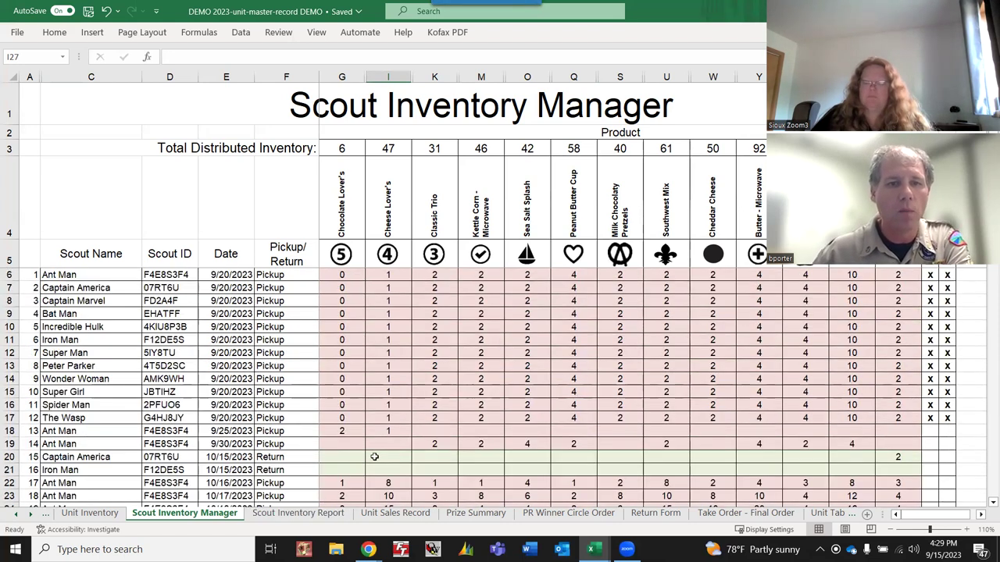
scroll(367, 457, "down", 3)
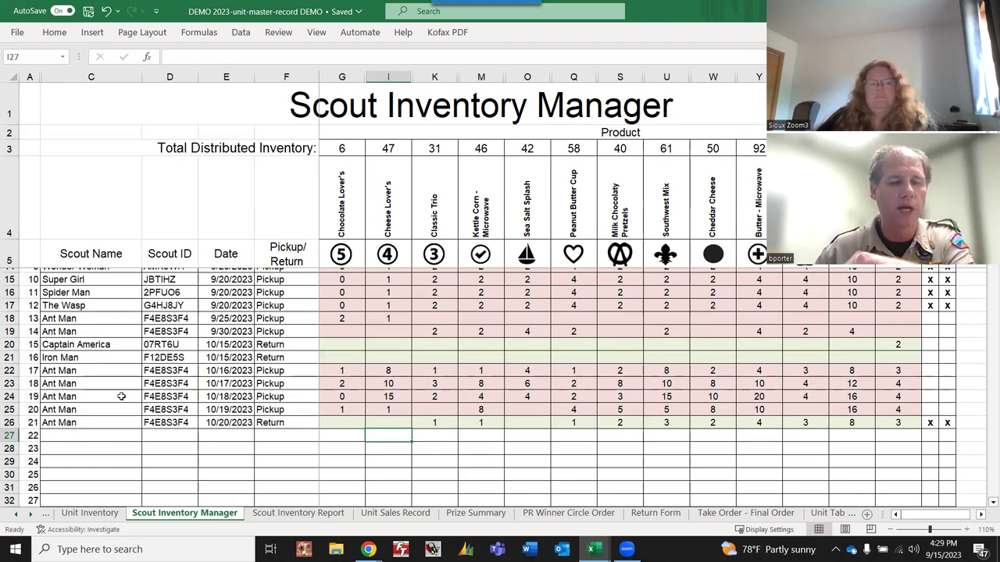
left_click(109, 436)
left_click(146, 438)
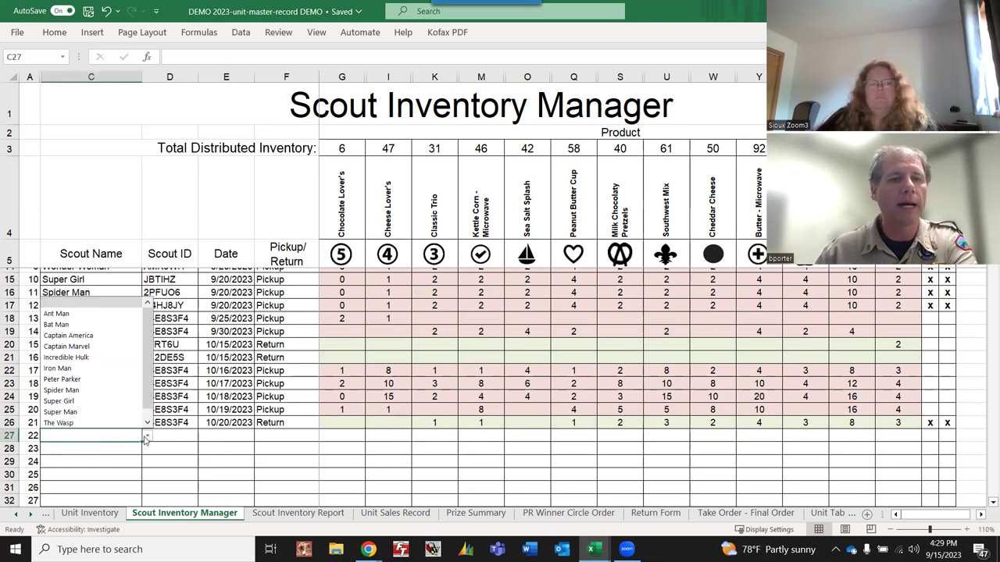
left_click(59, 368)
left_click(274, 443)
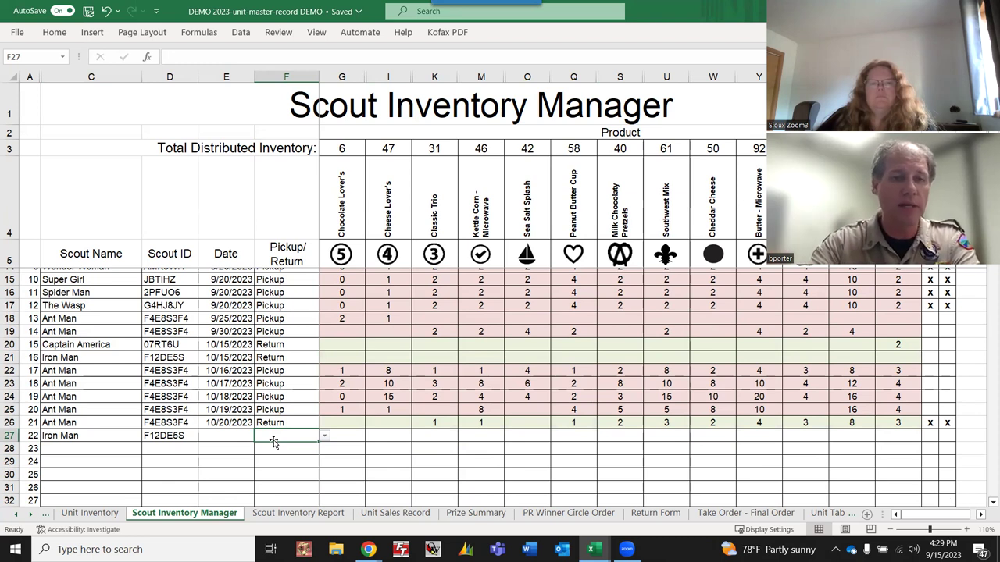
type("R")
key("Tab")
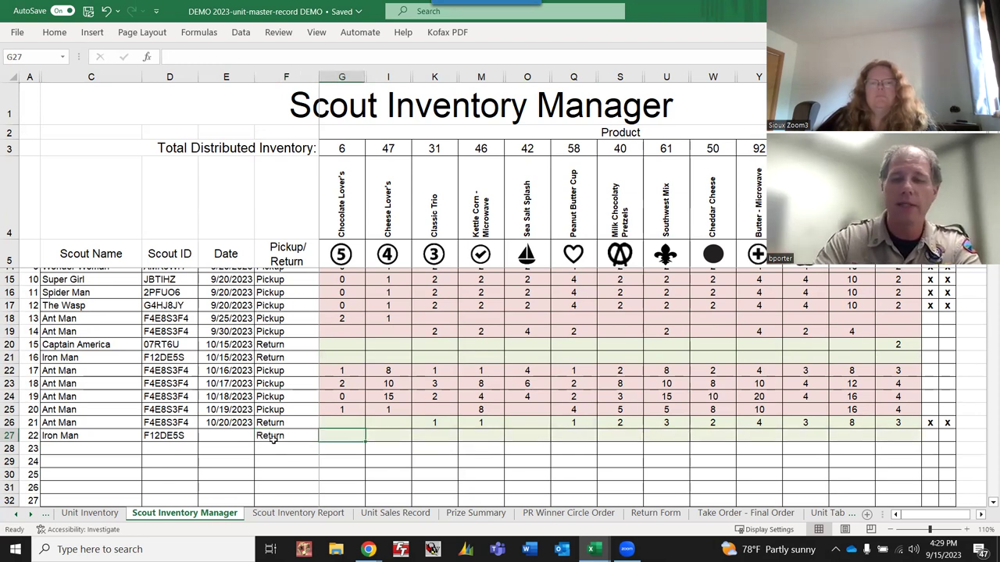
type("1")
key("Return")
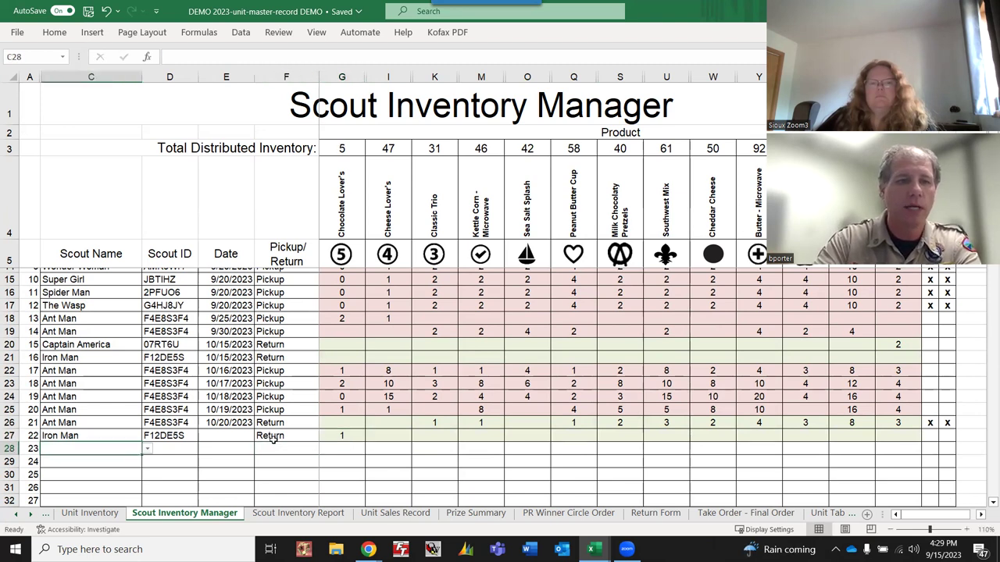
Step: Add record 23 as a Pickup for Ant Man with 1 Chocolate Lover's
type("A")
key("Tab")
key("Tab")
key("Tab")
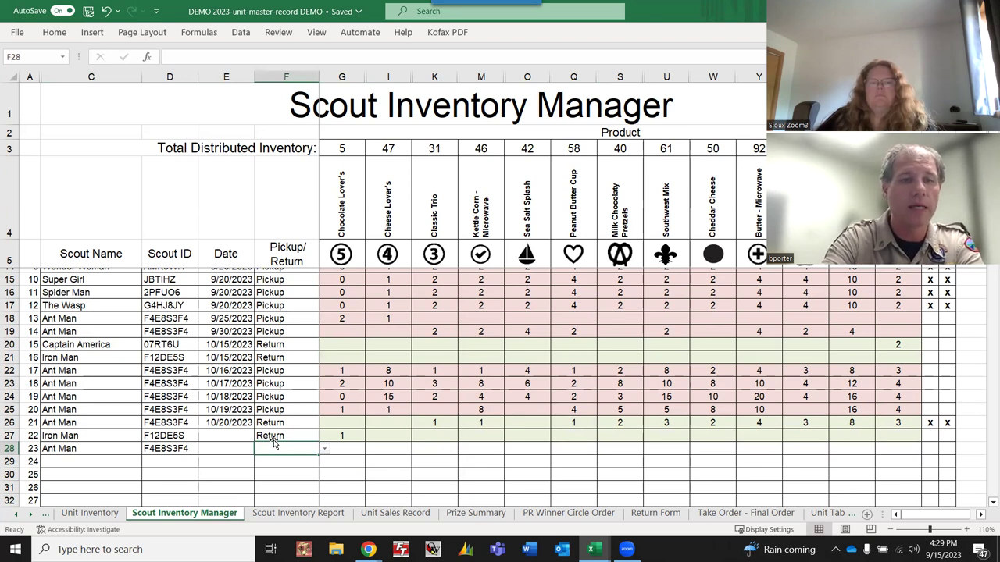
type("P")
key("Tab")
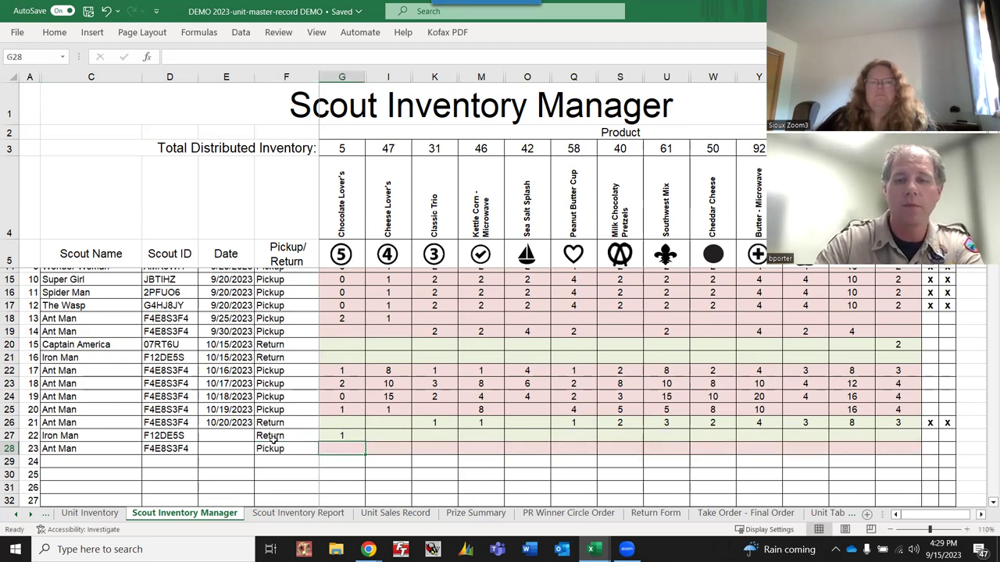
type("1")
key("Tab")
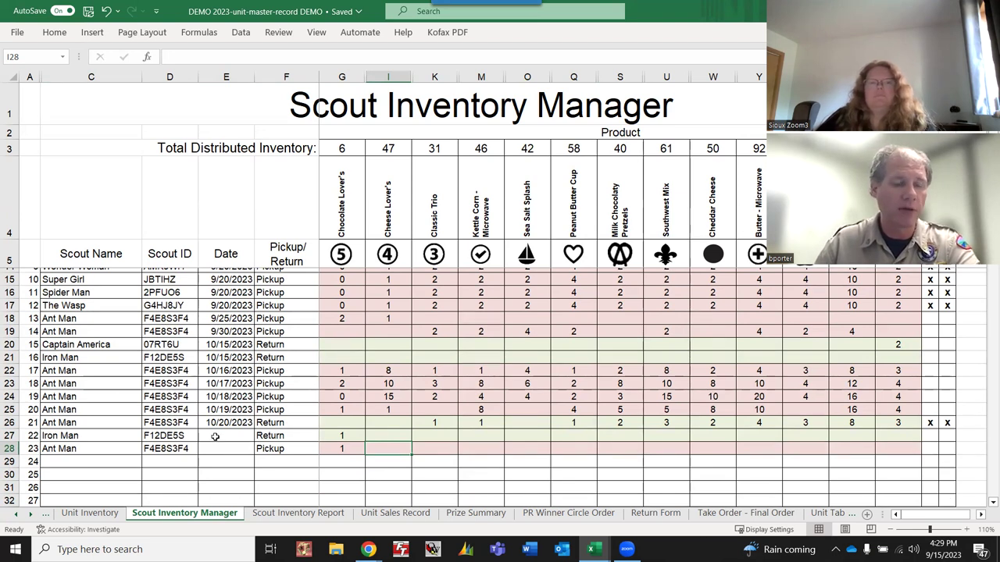
Step: Clear the Pickup/Return types and the Chocolate Lover's quantities from records 22 and 23
left_click(269, 436)
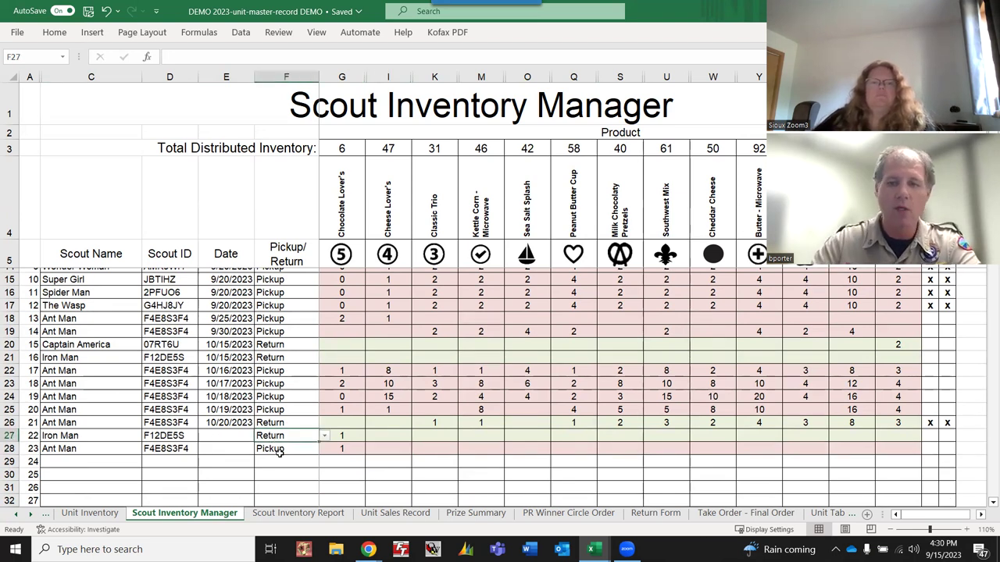
key("BackSpace")
key("Return")
key("BackSpace")
key("Return")
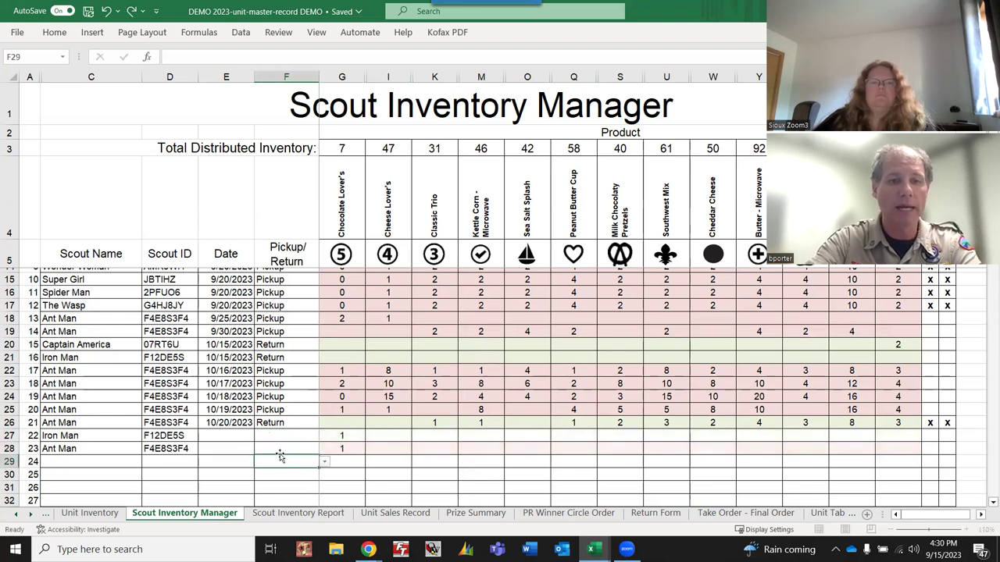
key("Right")
key("Up")
key("Up")
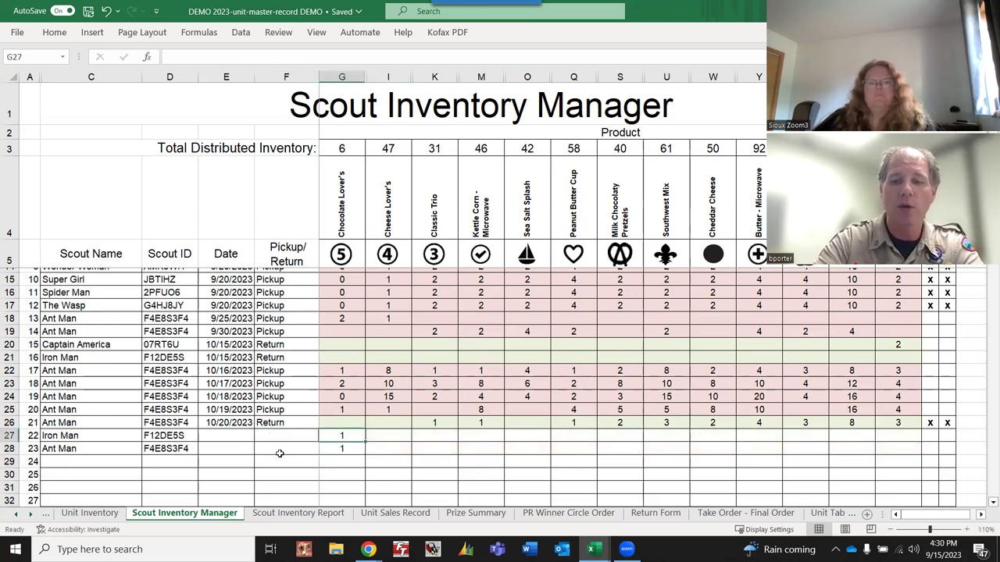
key("BackSpace")
key("Return")
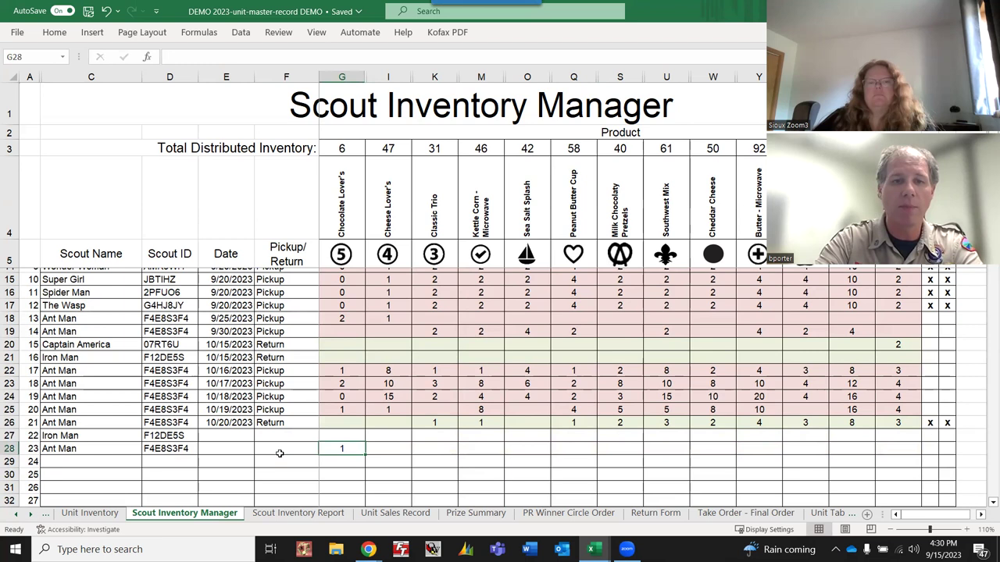
key("Delete")
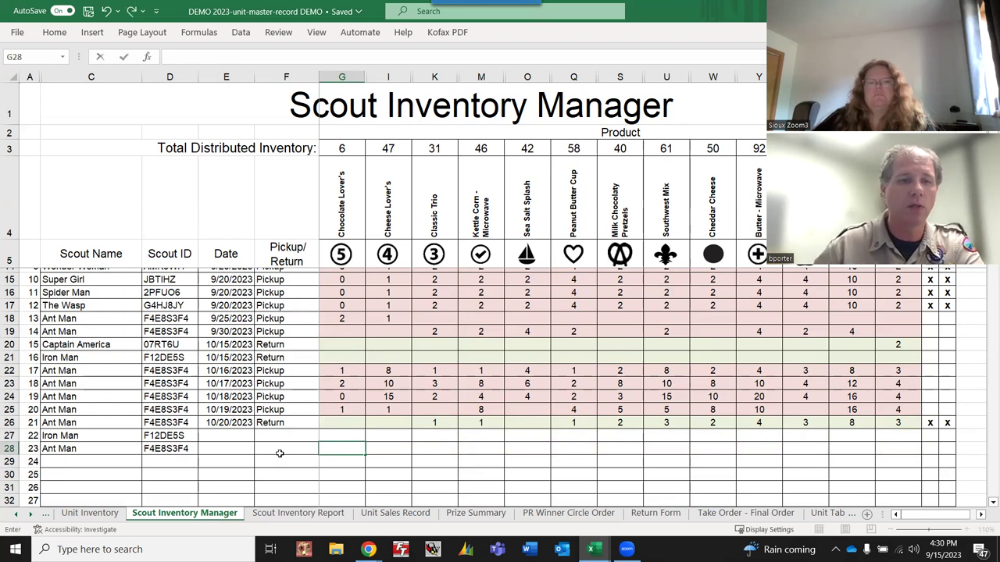
Step: Remove the scout names from records 22 and 23
left_click(97, 435)
key("BackSpace")
key("Return")
key("BackSpace")
key("Return")
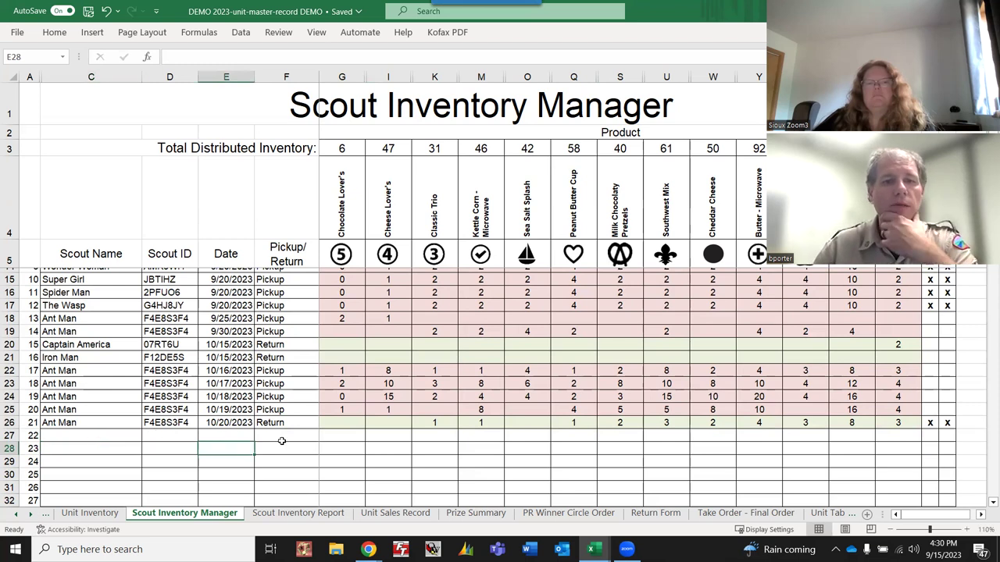
left_click(334, 460)
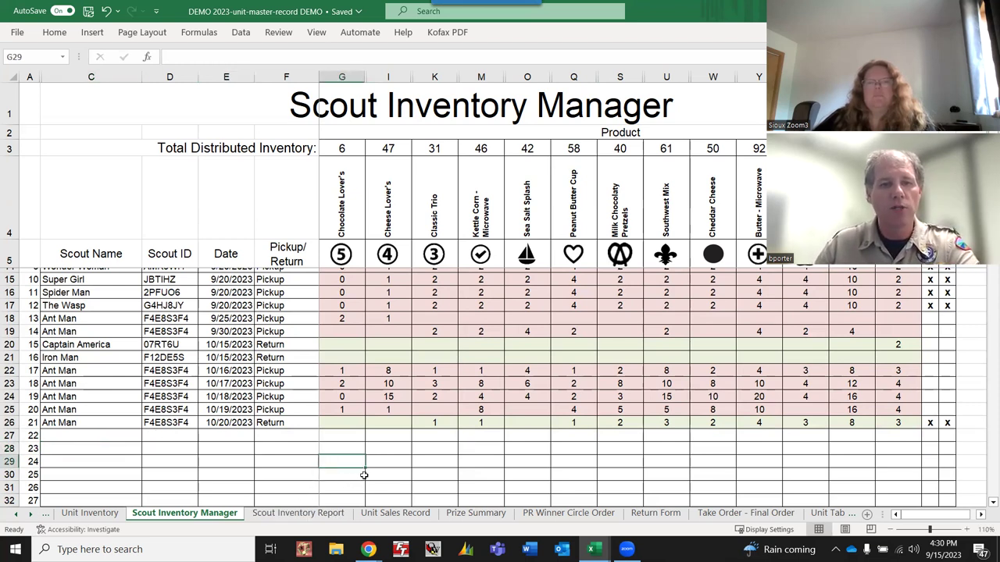
Step: View the Scout Inventory Report for Captain America, followed by the one for Ant Man
left_click(323, 518)
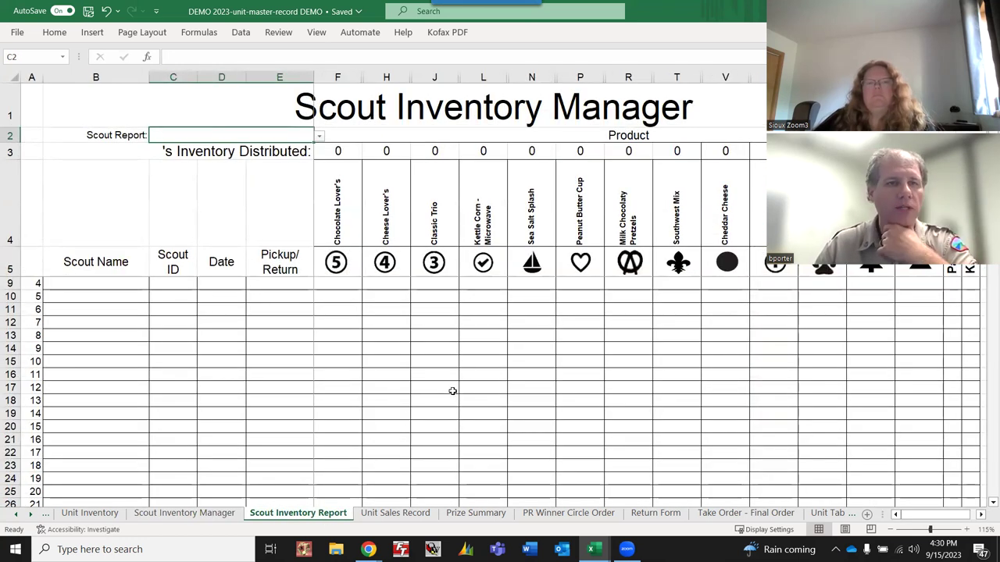
left_click(319, 136)
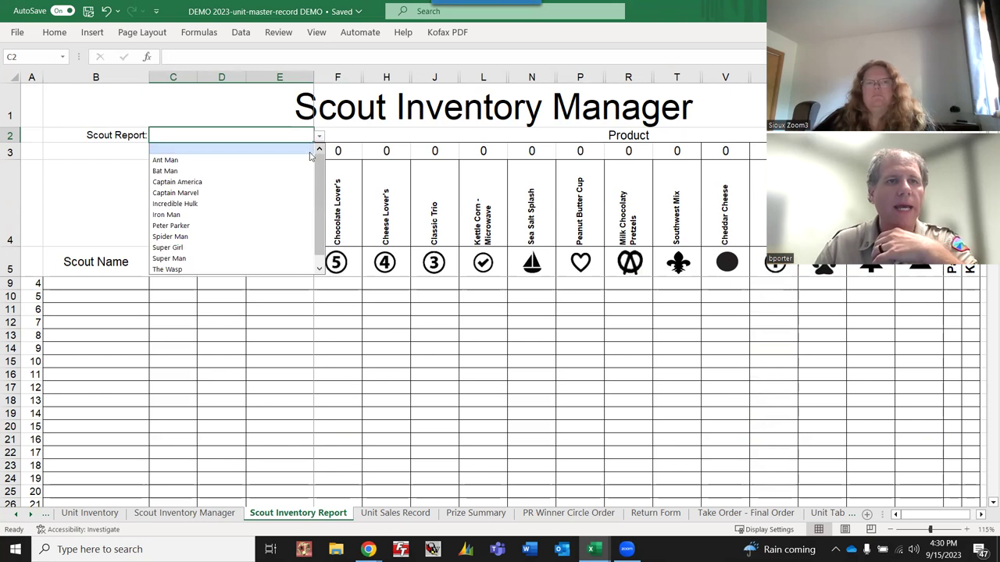
left_click(284, 182)
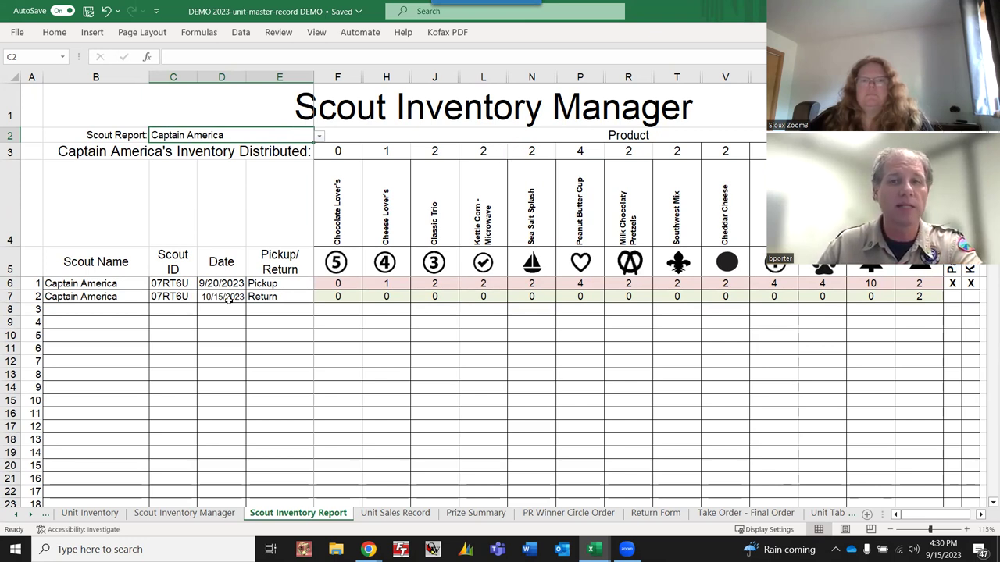
left_click(319, 138)
left_click(165, 159)
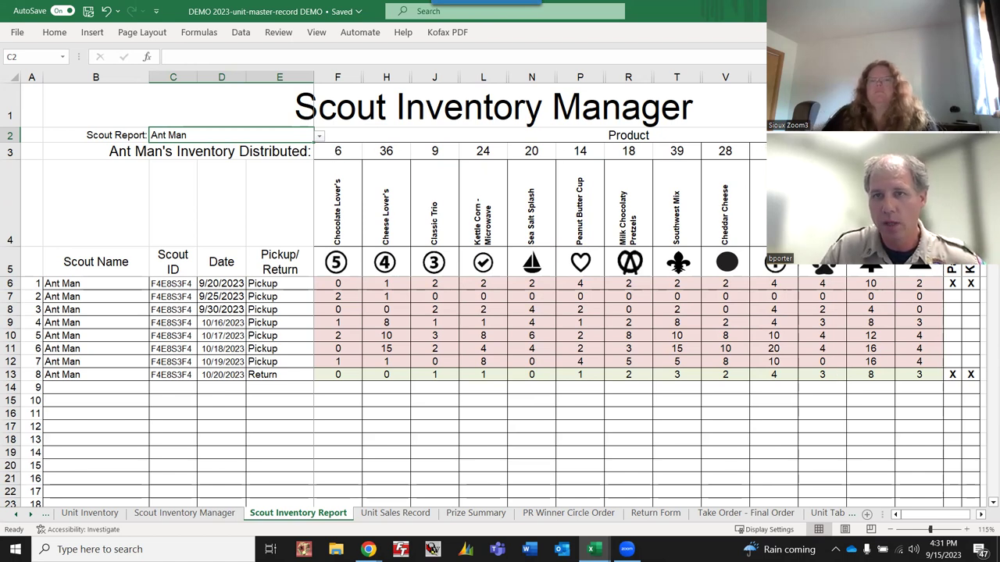
Step: Switch the scout report through Captain America, Ant Man and Bat Man, ending on Ant Man
left_click(319, 136)
left_click(274, 184)
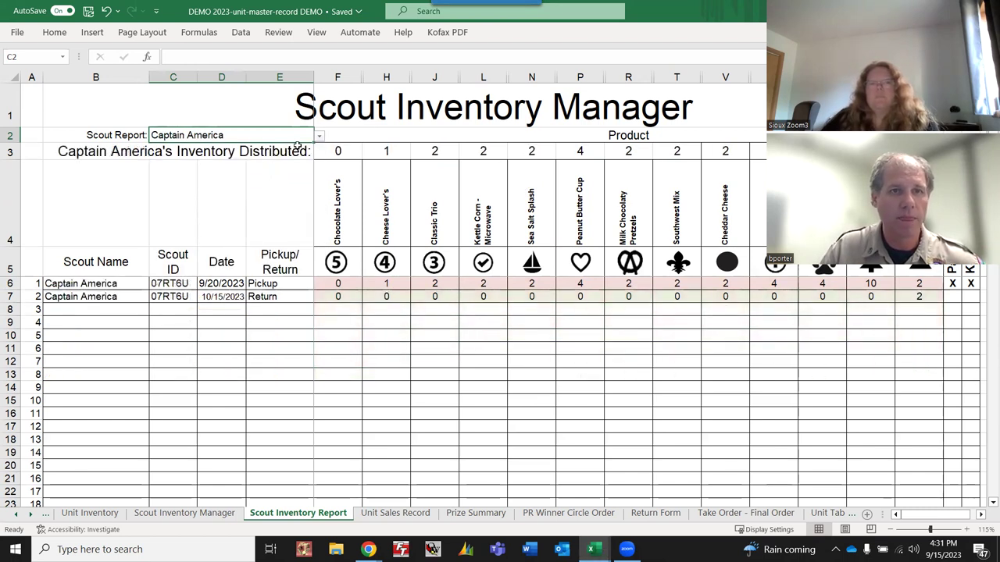
left_click(319, 137)
left_click(260, 152)
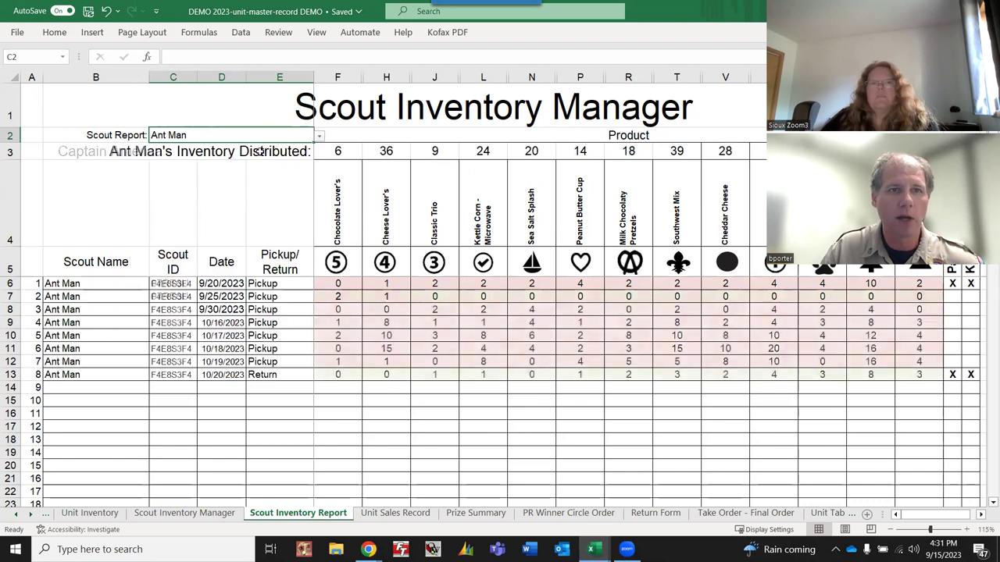
left_click(319, 137)
left_click(270, 165)
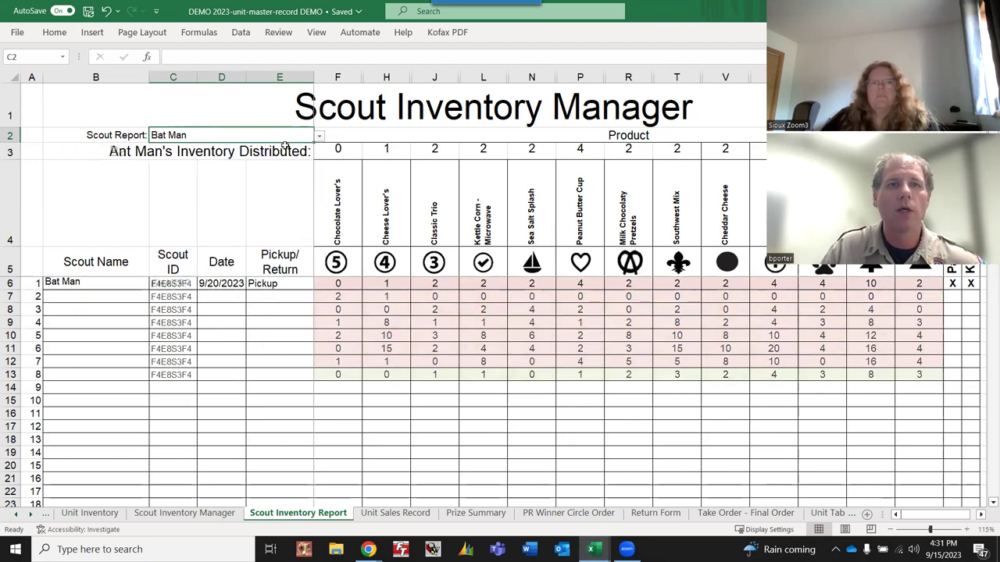
left_click(319, 136)
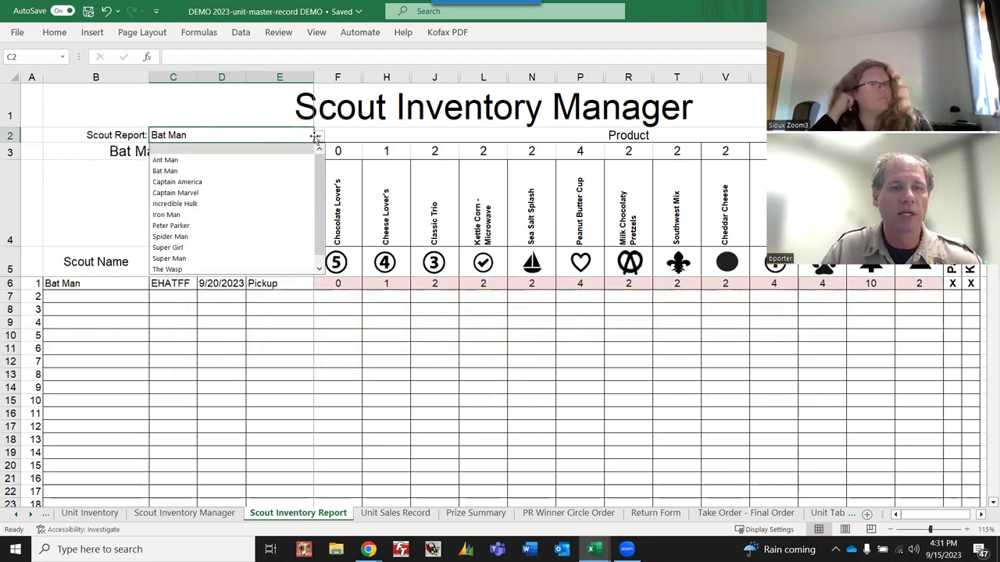
left_click(234, 160)
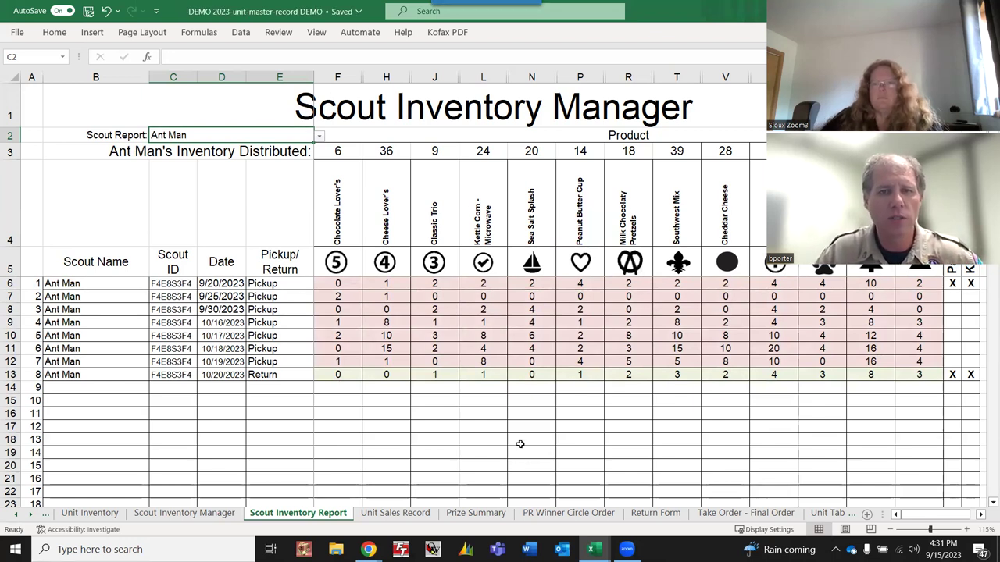
Step: In the Unit Sales Record, enter Military Donations of 1 for Bat Man, 1 for Wonder Woman and 2 for Ant Man
left_click(380, 517)
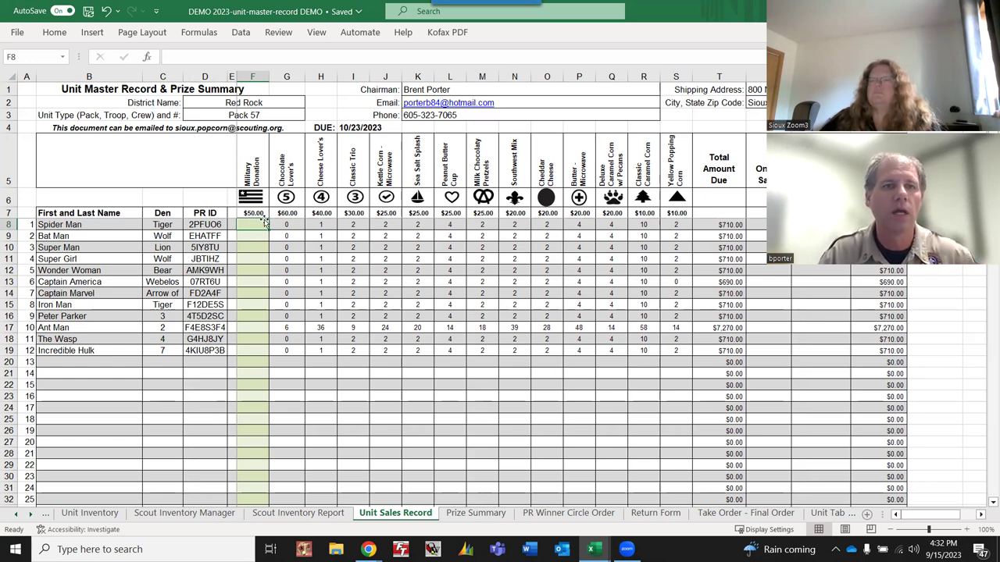
key("Down")
type("1")
key("Down")
key("Down")
key("Down")
type("1")
key("Down")
key("Down")
key("Down")
key("Down")
key("Down")
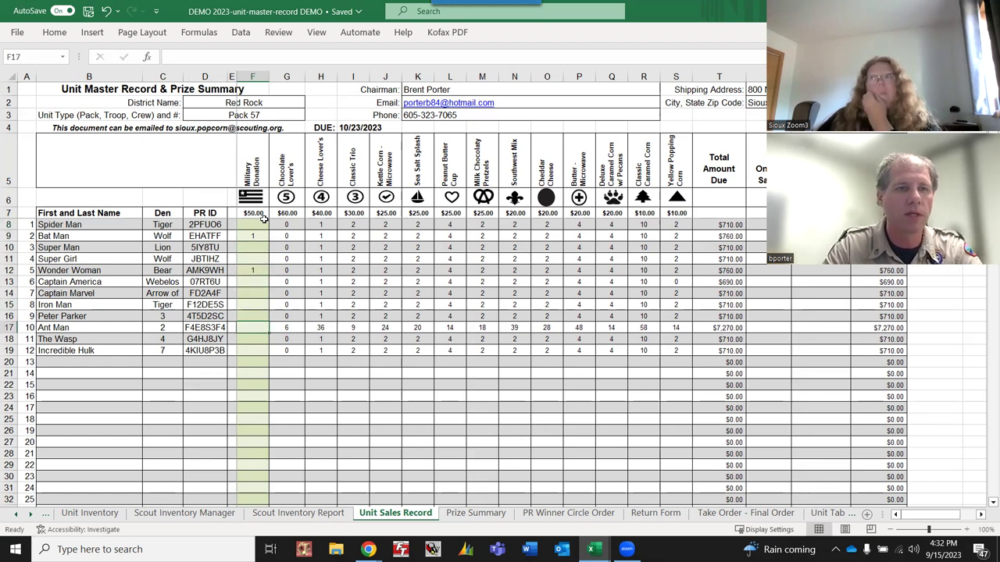
type("2")
key("Down")
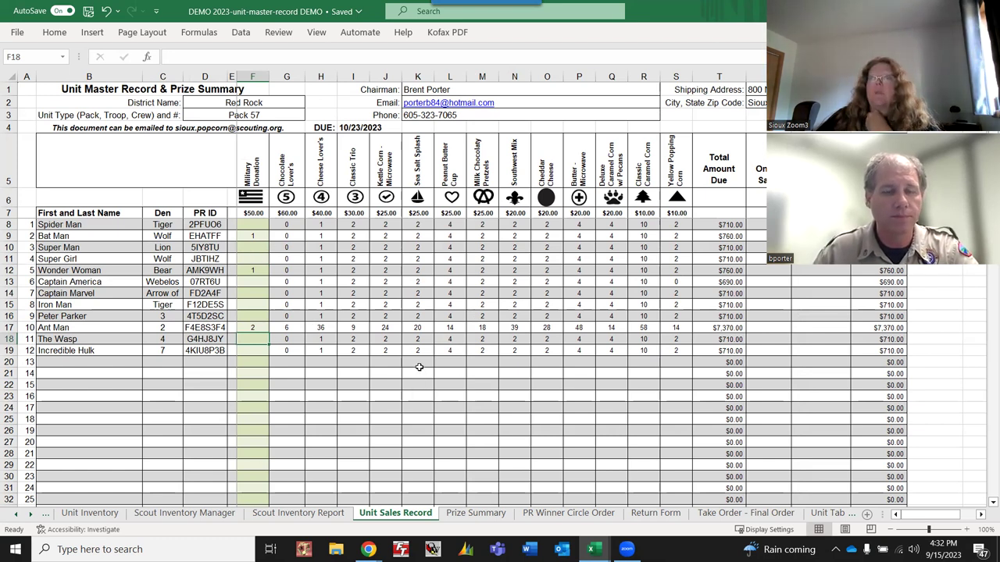
Step: Examine the container totals and the individual product quantities carried into the scouts' rows of the Unit Sales Record
scroll(380, 265, "down", 3)
scroll(380, 265, "down", 17)
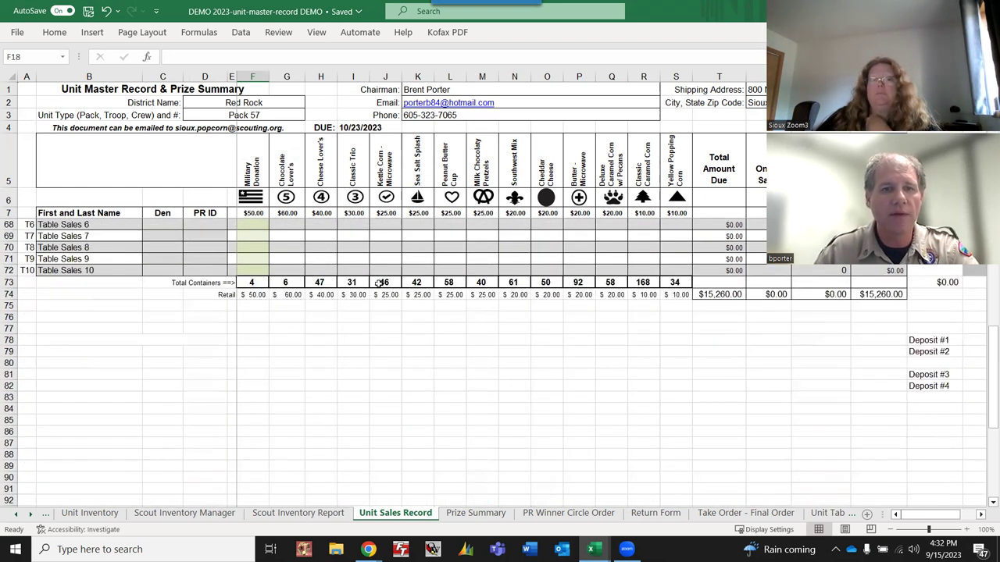
scroll(417, 373, "up", 20)
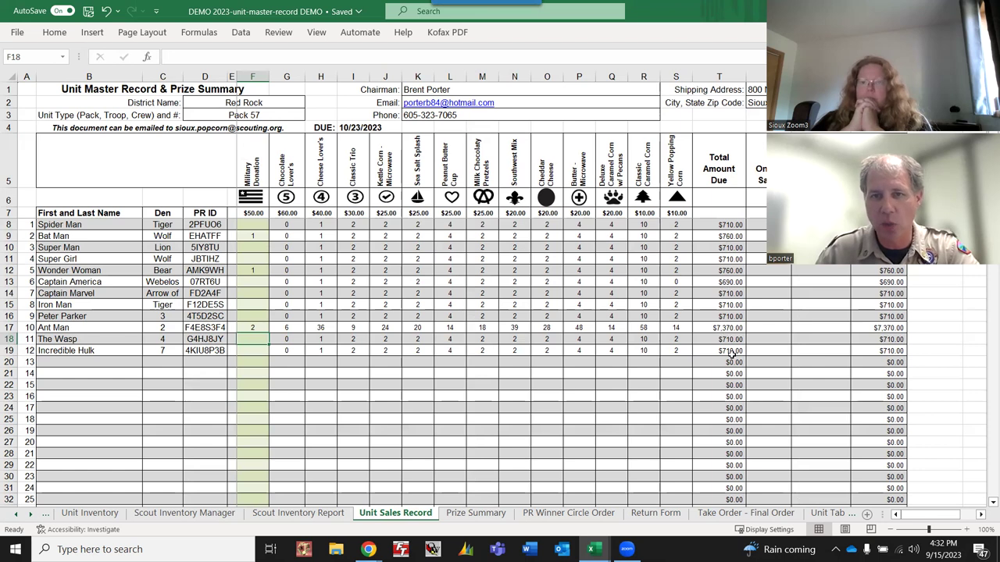
left_click(450, 281)
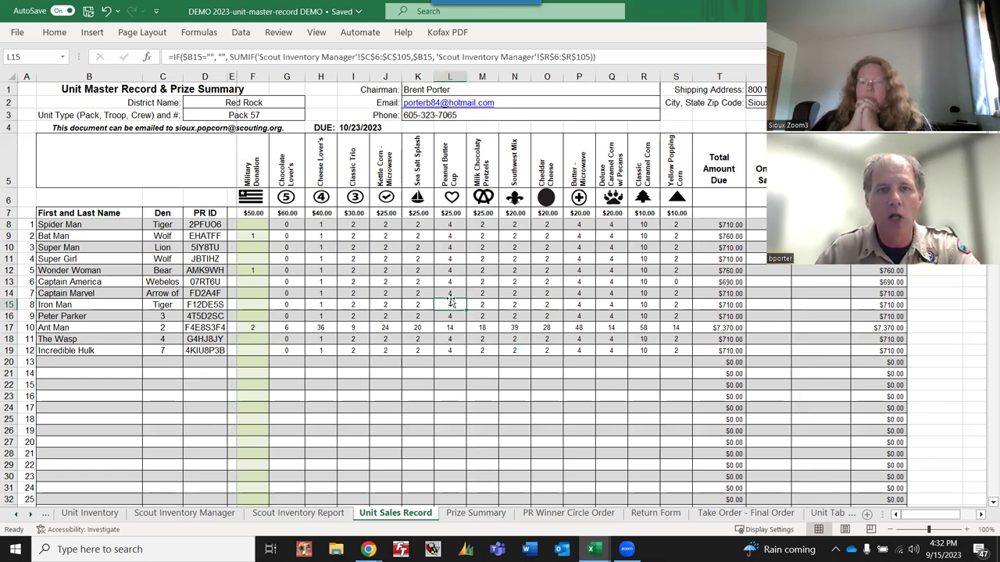
left_click(445, 271)
left_click(450, 258)
left_click(449, 246)
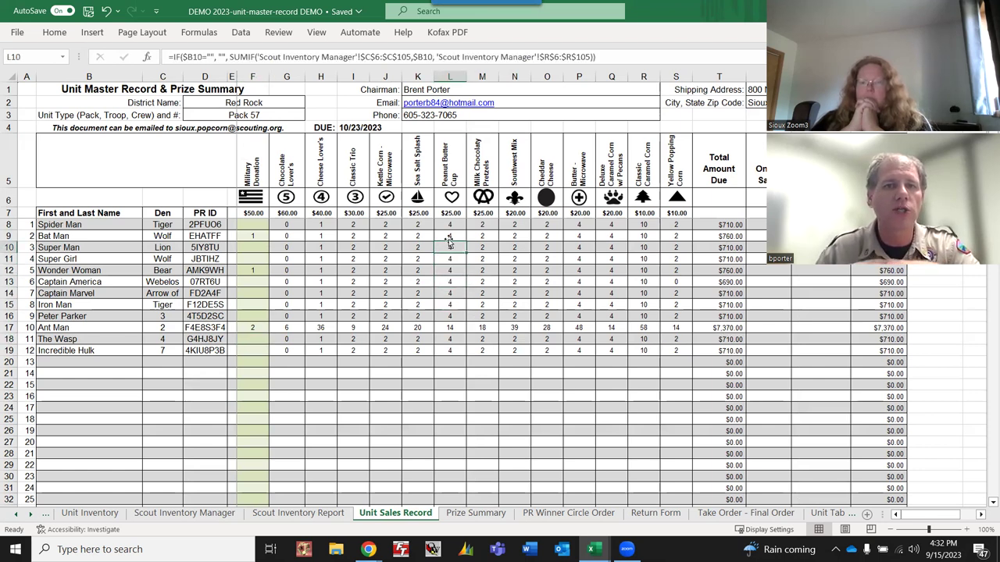
left_click(446, 236)
left_click(429, 279)
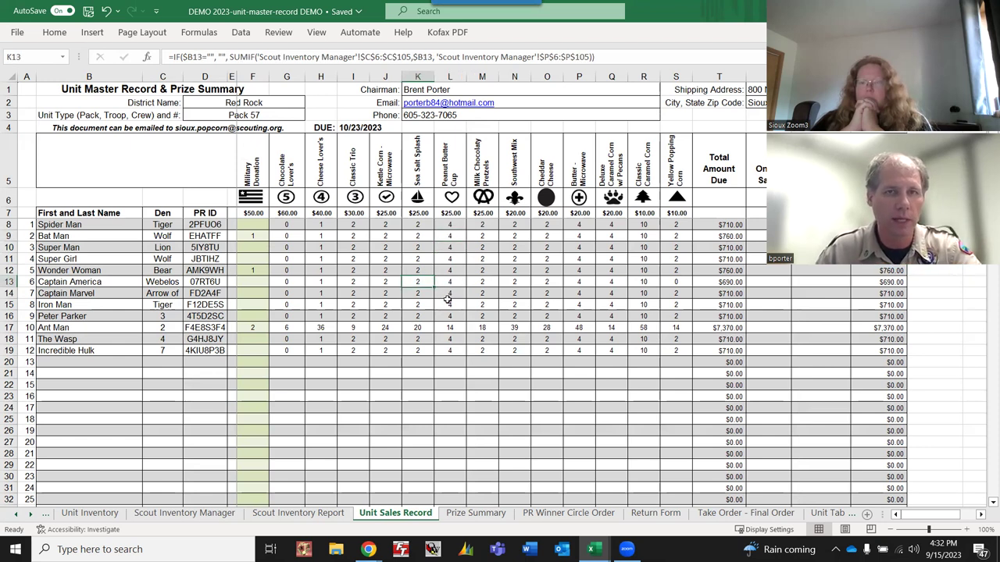
left_click(480, 327)
left_click(482, 337)
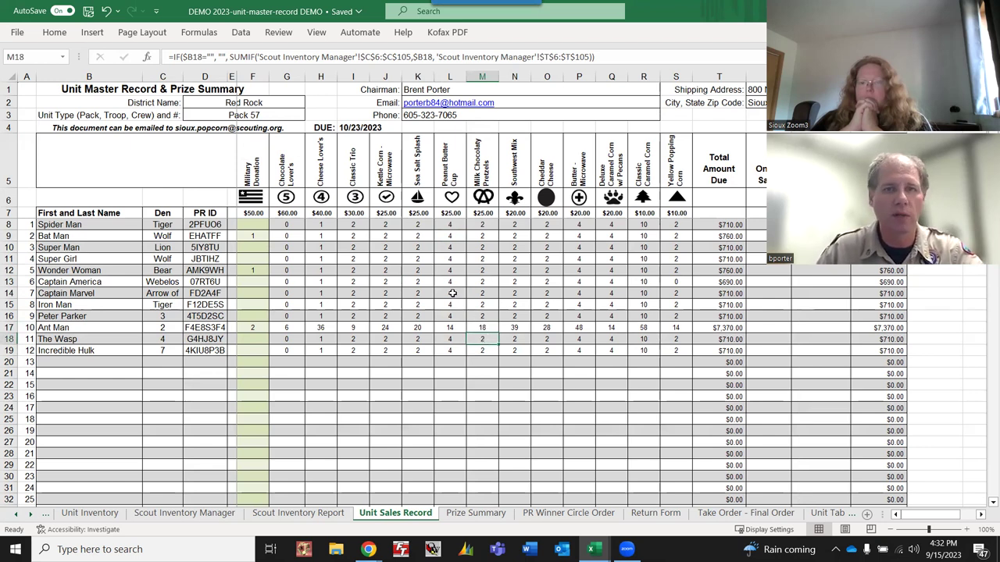
left_click(321, 247)
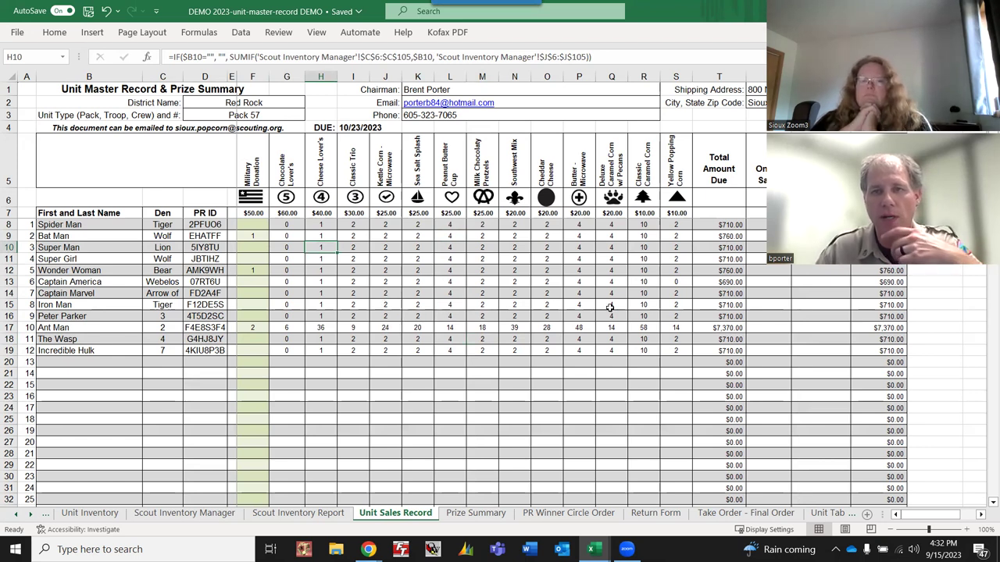
Step: Enter Online Sales of $20 for Spider Man, $30 for Super Man and $100 for Ant Man
left_click(757, 225)
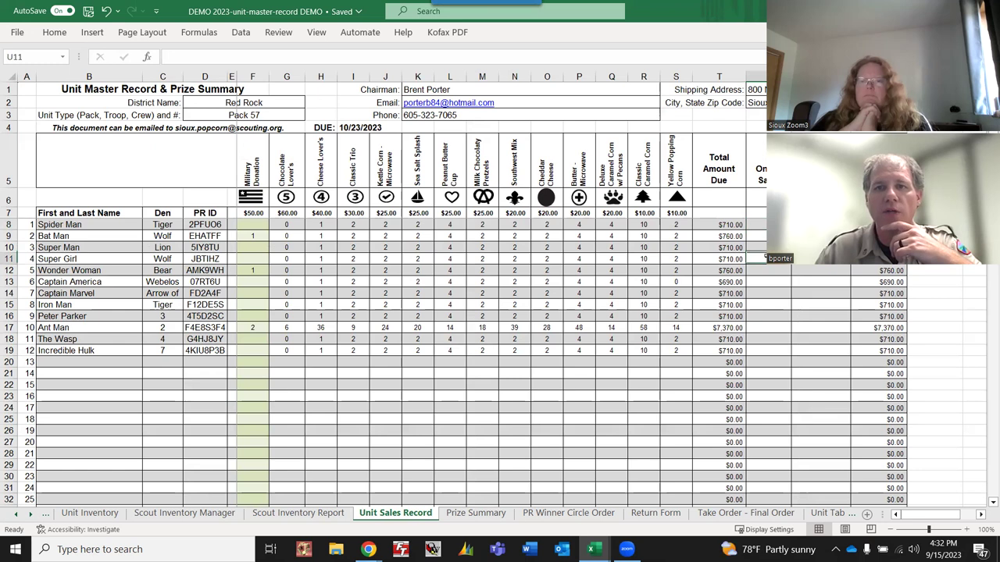
key("Down")
key("Down")
key("Down")
key("Down")
key("Down")
key("Down")
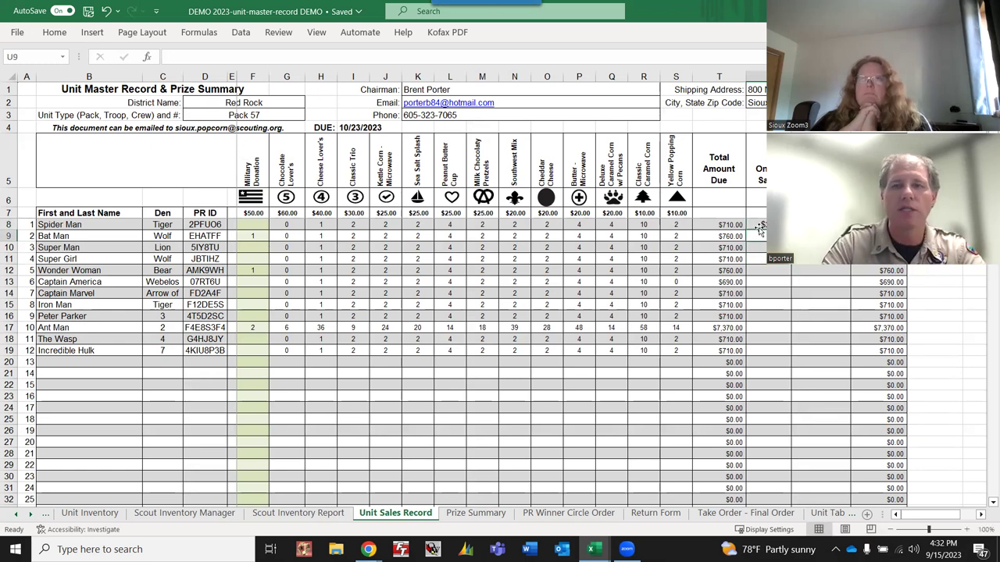
key("Down")
key("Down")
key("Down")
type("100")
key("Return")
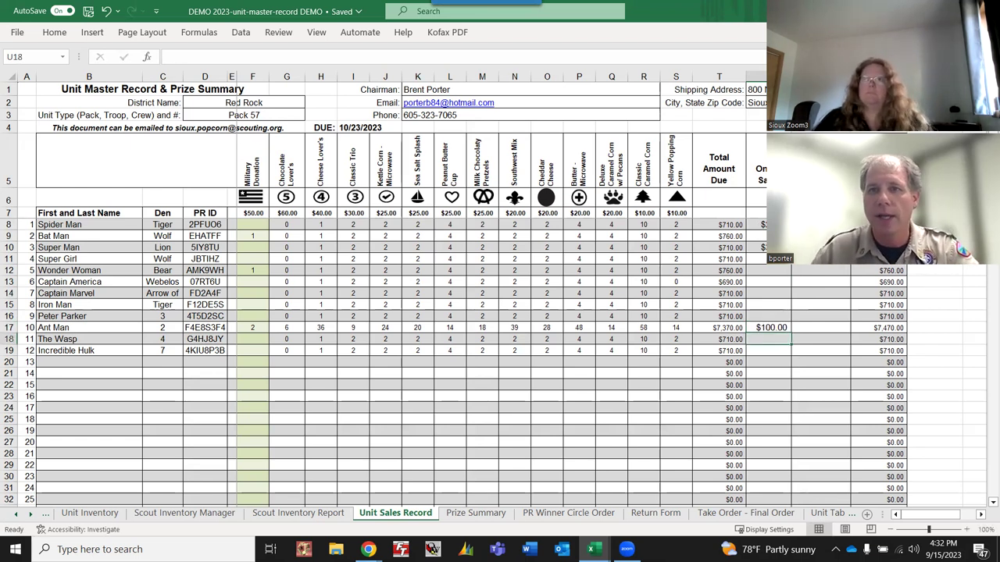
Step: Enter Table Sales of $500 for Ant Man and $250 for Captain Marvel
left_click(808, 327)
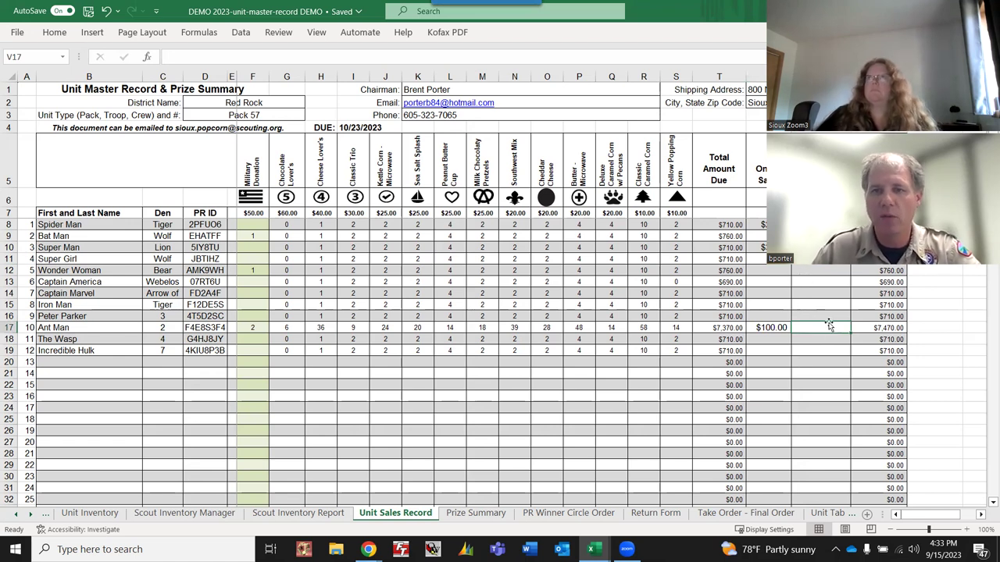
type("500")
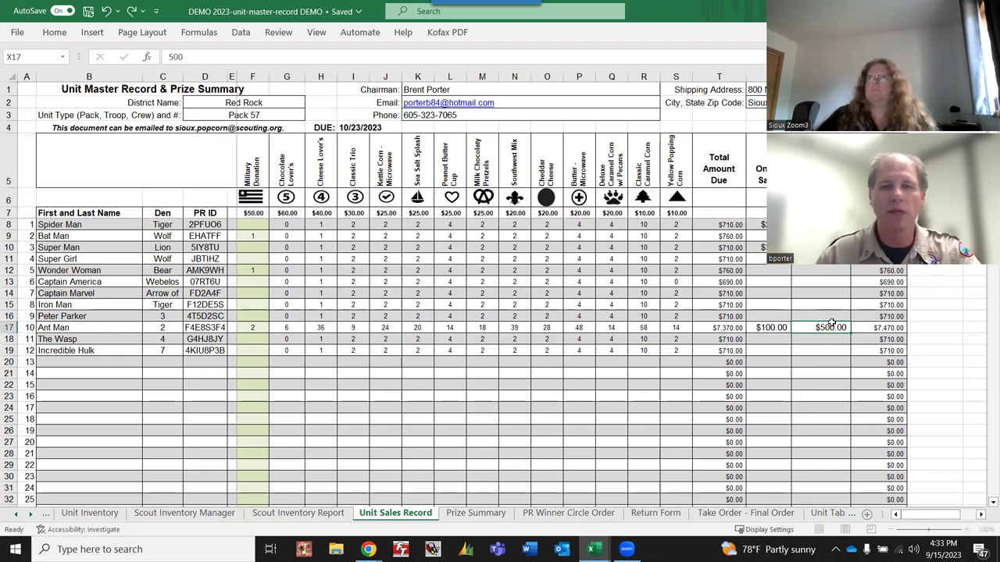
key("Tab")
left_click(833, 292)
type("250")
key("Tab")
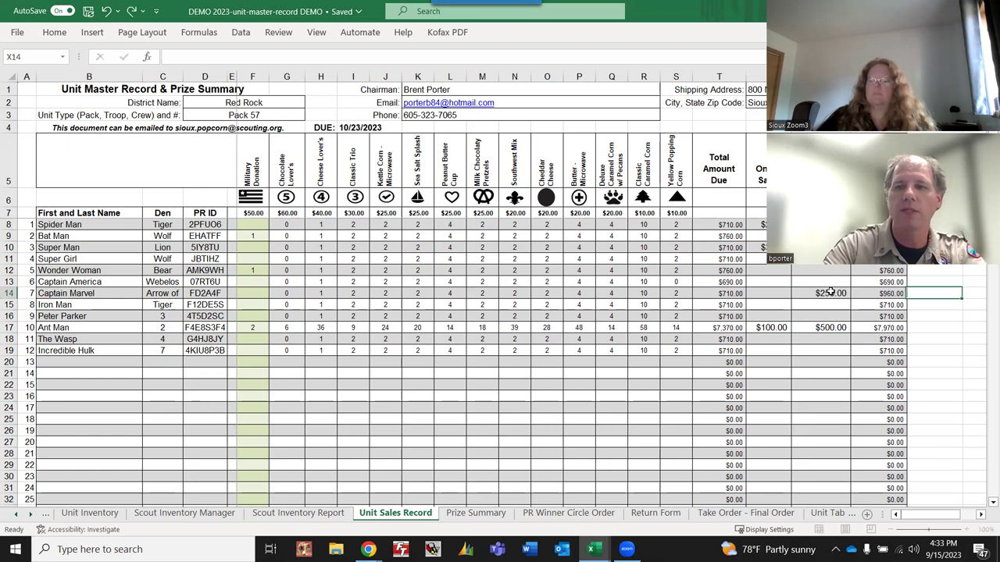
left_click(823, 315)
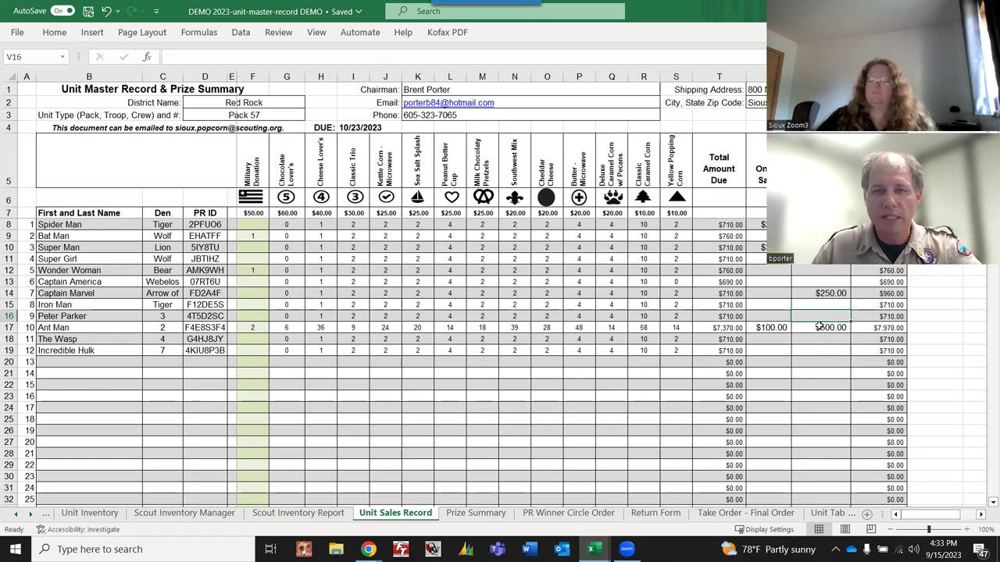
Step: Examine Captain Marvel's product quantities and table sales amount, along with the totals at the end of the sales record
scroll(821, 328, "down", 14)
scroll(815, 329, "up", 14)
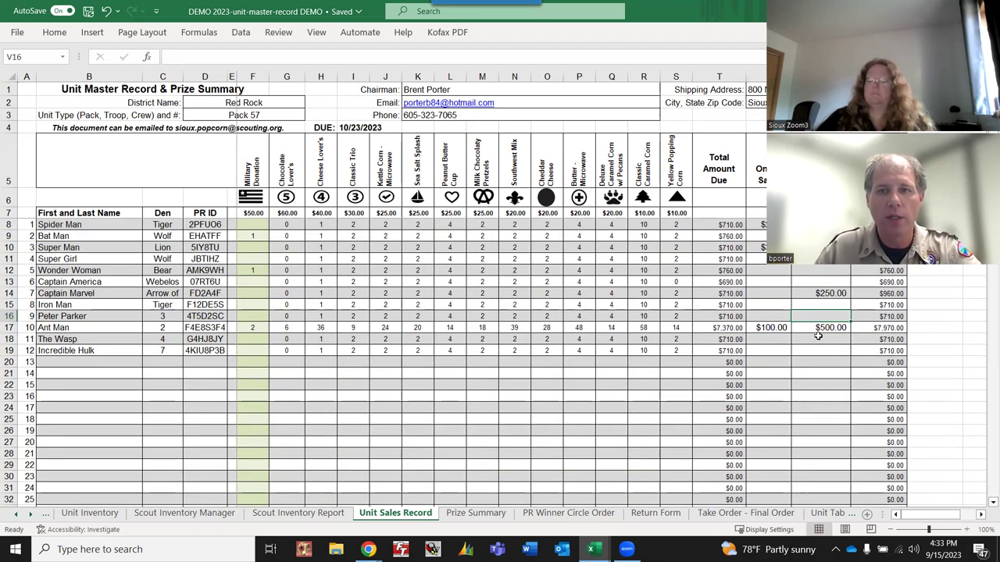
left_click(828, 293)
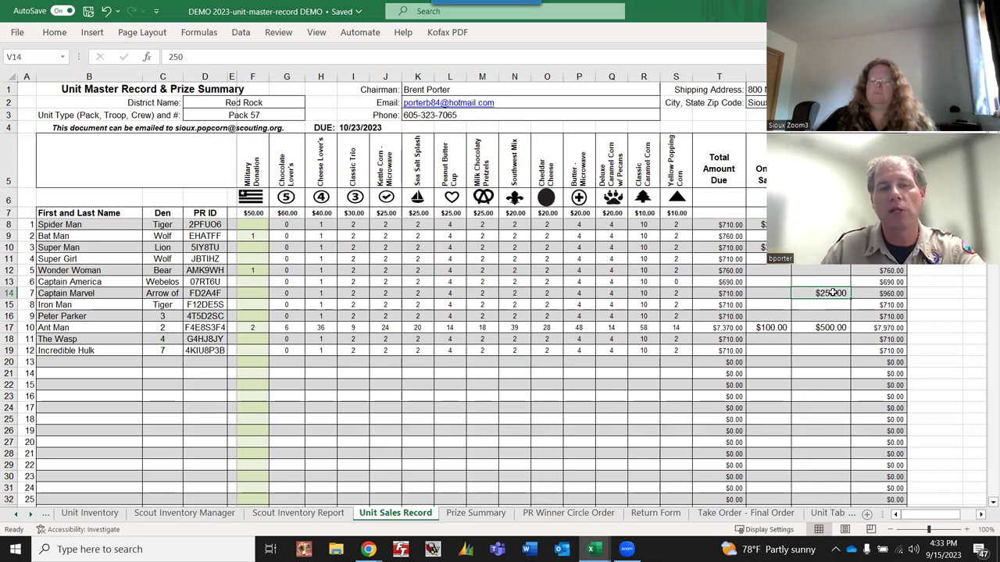
left_click_drag(287, 292, 522, 294)
left_click_drag(597, 305, 667, 294)
left_click(815, 294)
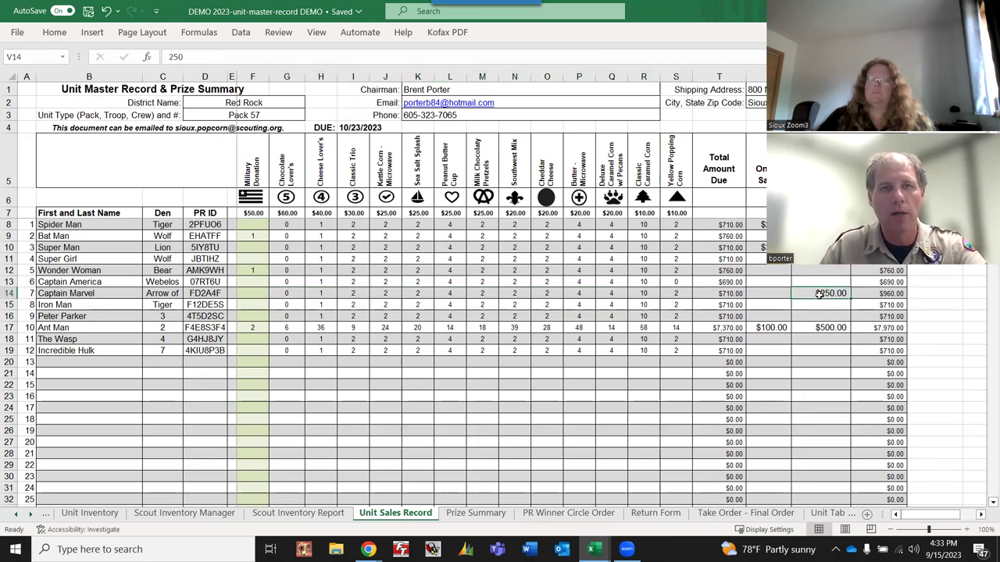
scroll(816, 300, "down", 14)
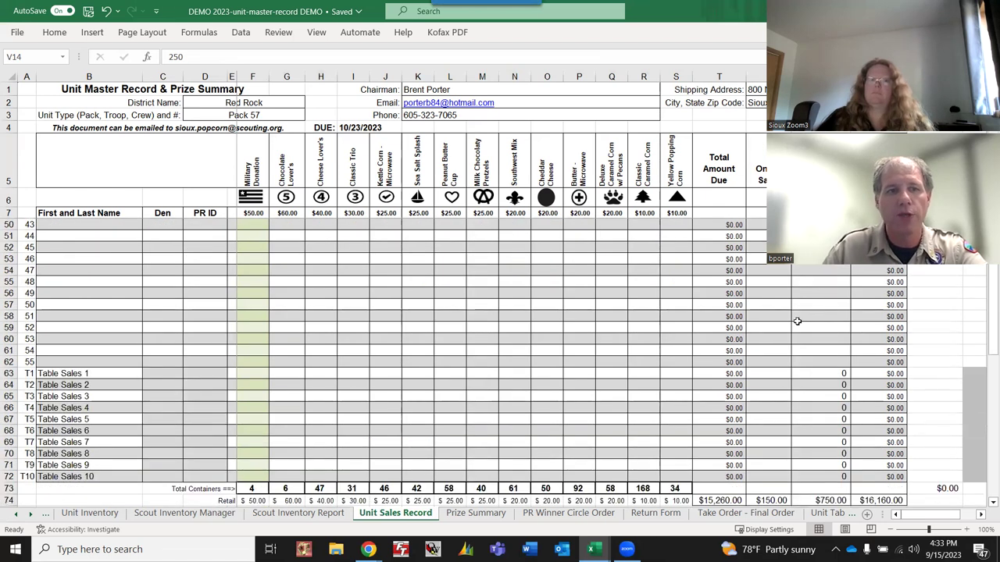
scroll(758, 393, "up", 12)
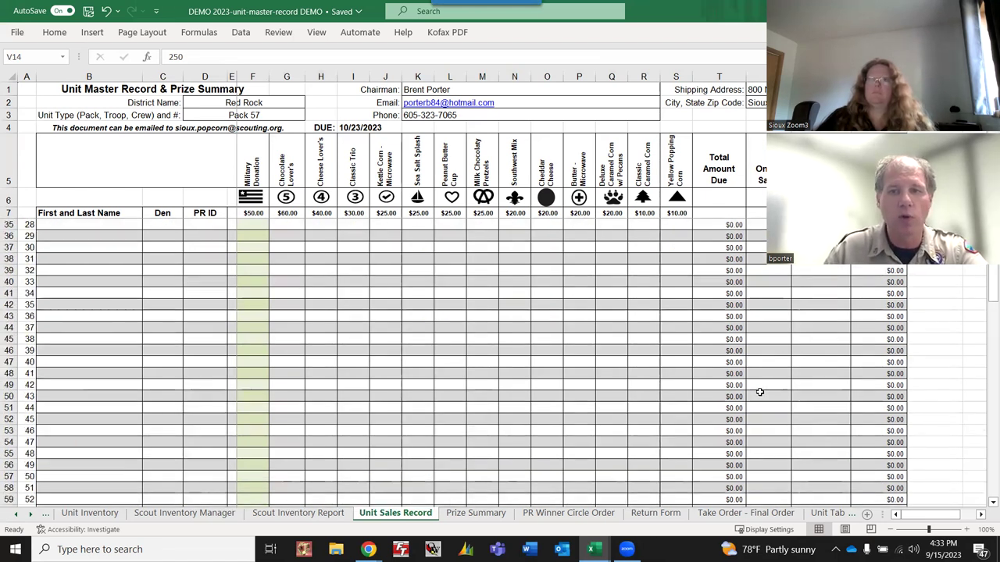
scroll(500, 359, "up", 2)
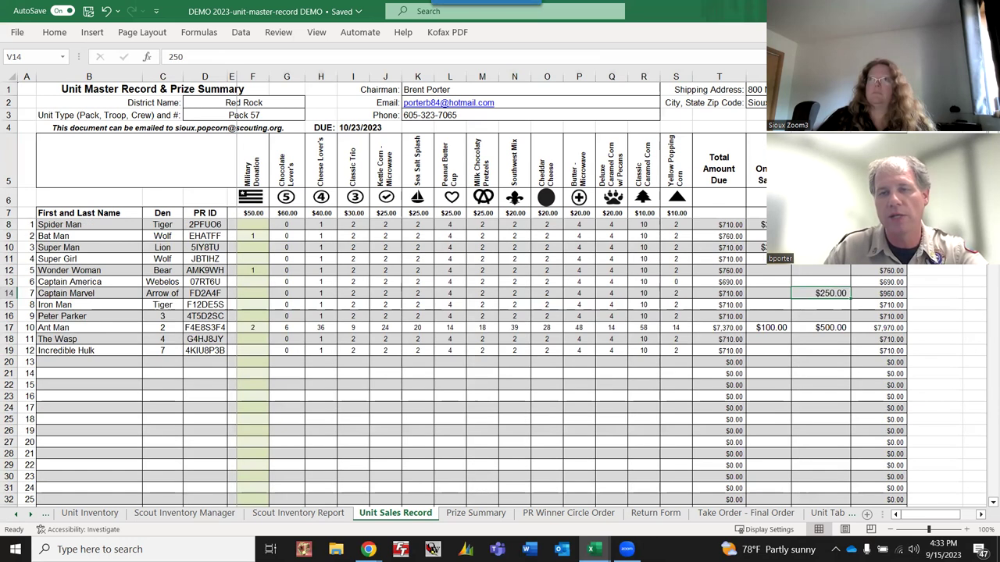
Step: Examine the product cells of the numbered Table Sales rows and the offsetting Table Sales formula for Table Sales 2
scroll(500, 359, "down", 12)
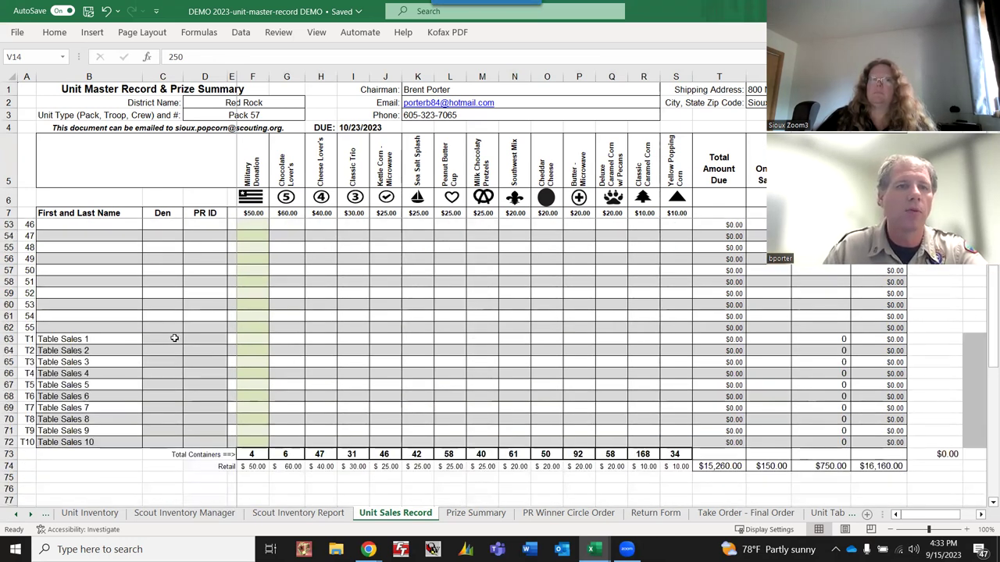
left_click_drag(292, 337, 687, 364)
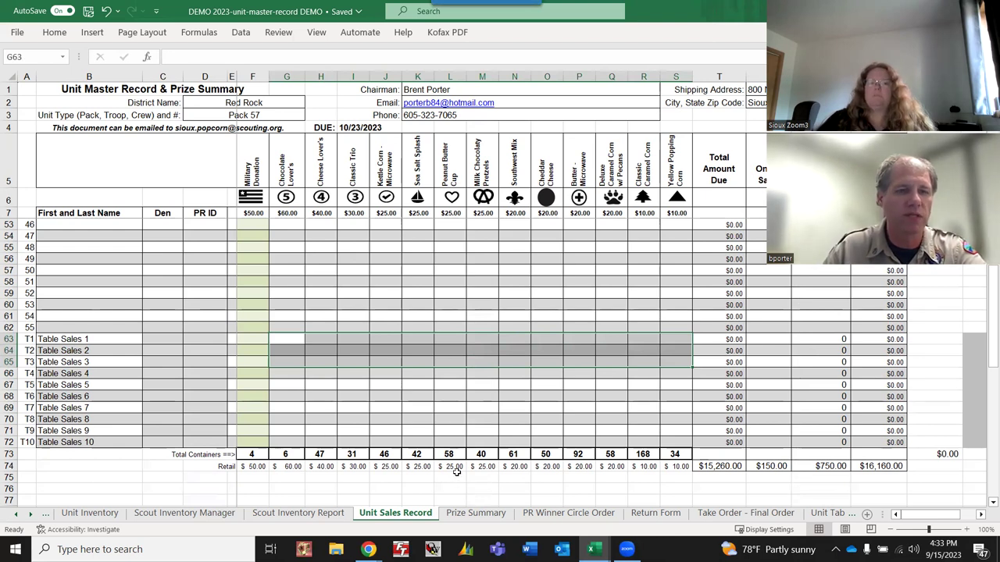
left_click_drag(599, 408, 642, 420)
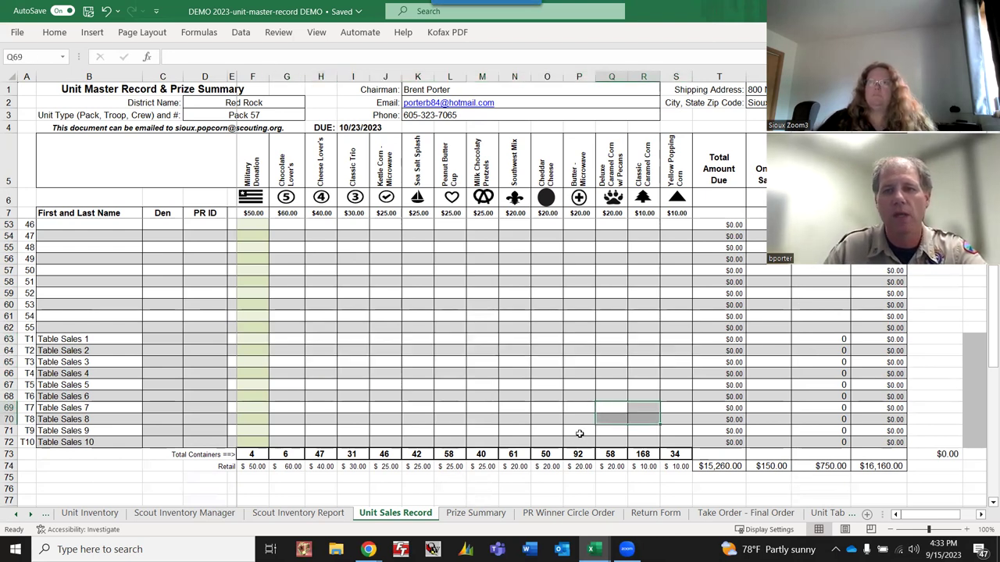
left_click(832, 352)
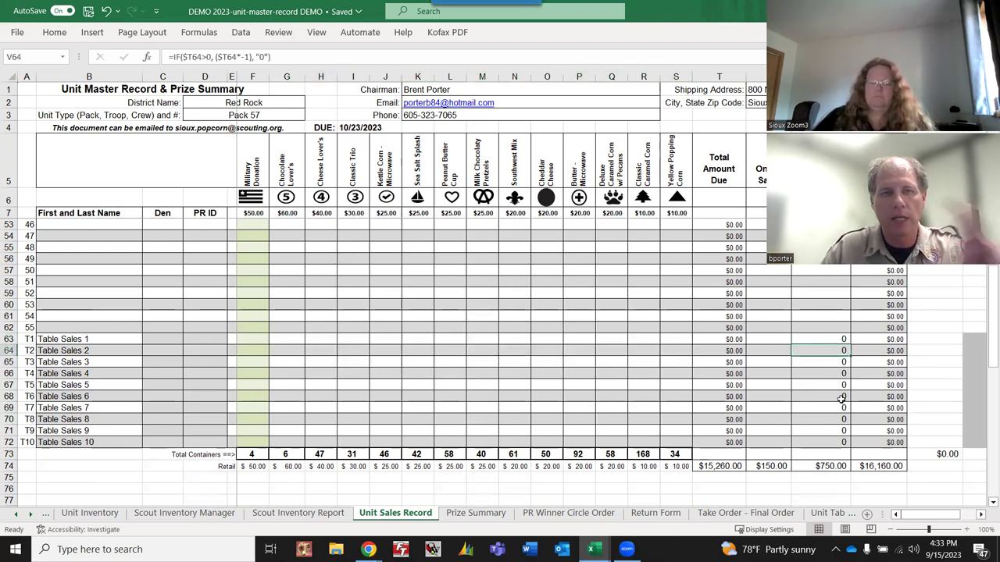
scroll(835, 398, "up", 15)
scroll(844, 419, "down", 14)
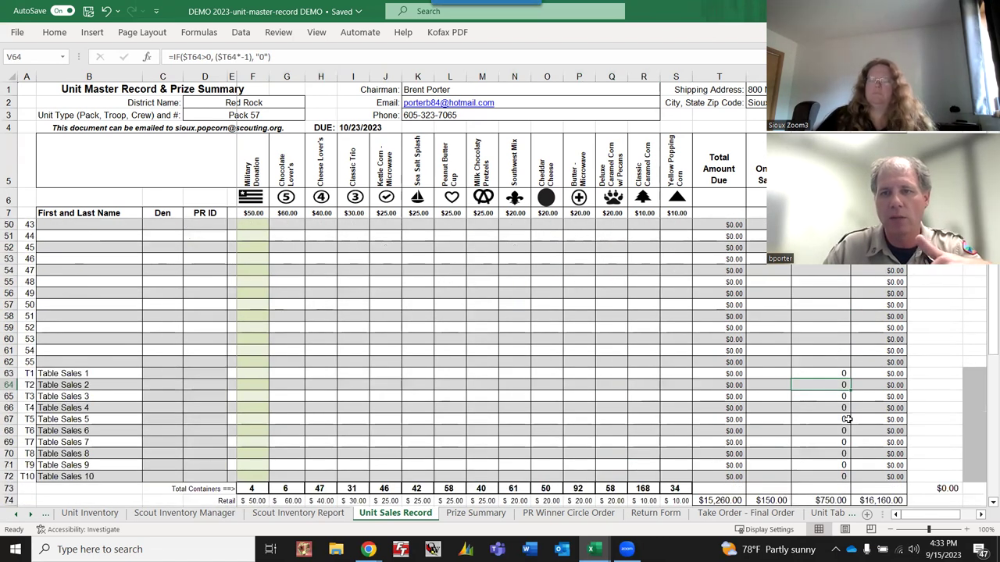
scroll(879, 479, "down", 3)
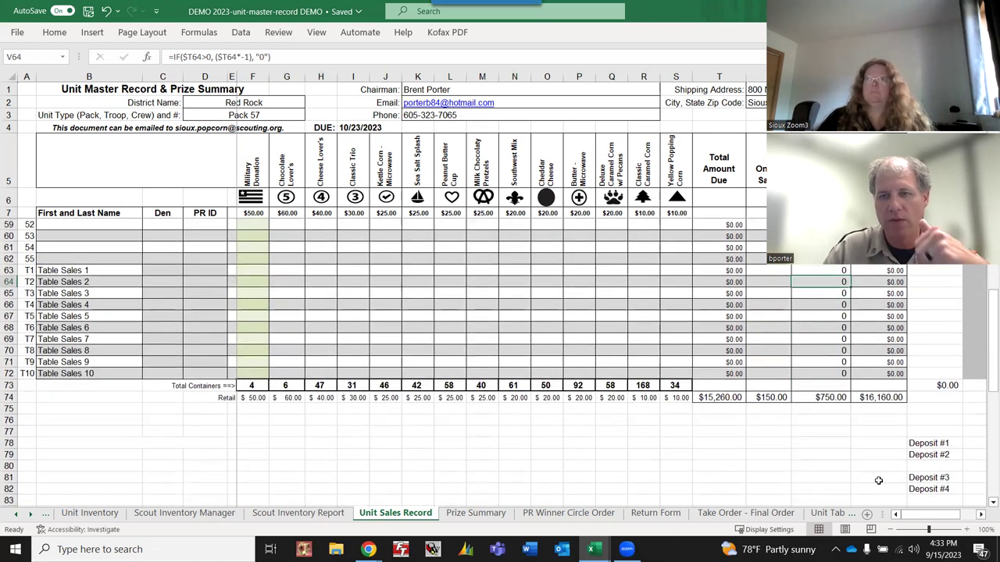
scroll(876, 476, "up", 15)
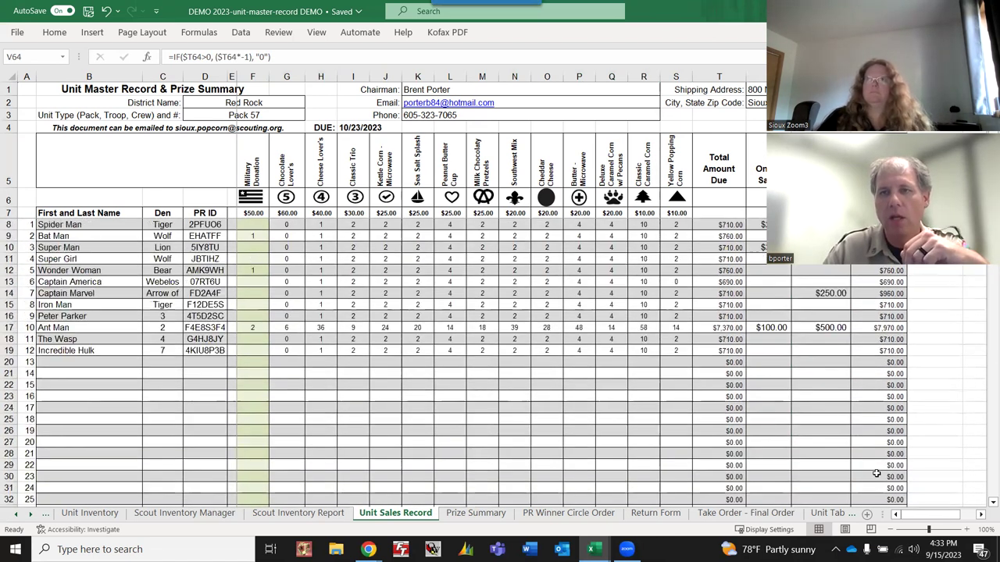
Step: Review Captain Marvel's table sales amount, the Table Sales 3 row and Ant Man's quantities across all products
left_click(823, 294)
scroll(458, 415, "down", 13)
left_click(319, 430)
scroll(458, 414, "up", 12)
scroll(527, 407, "up", 1)
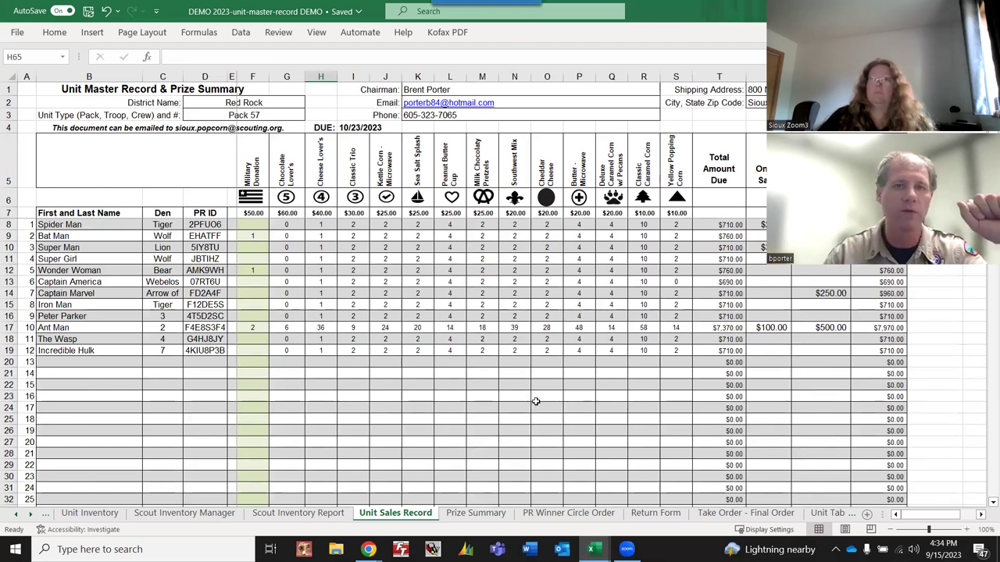
left_click(293, 324)
left_click_drag(293, 325, 677, 327)
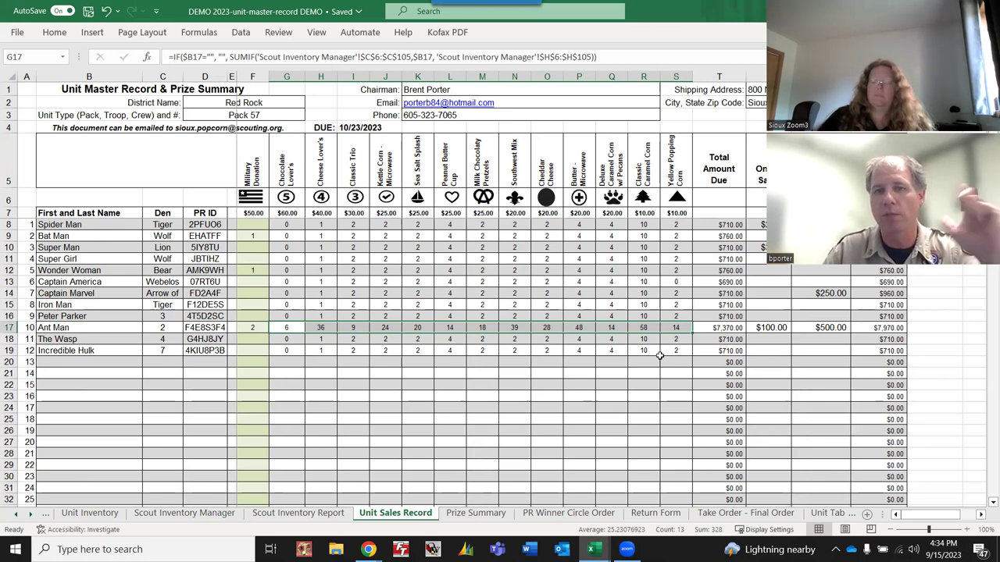
left_click(542, 319)
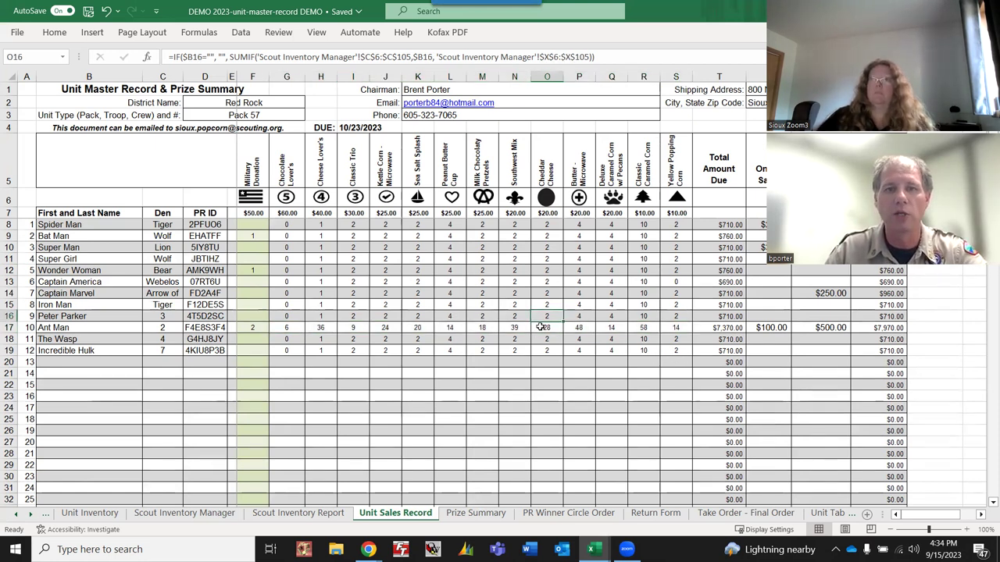
Step: Enter 1st Deposit amounts of $100 for Spider Man, $250 for Bat Man and $2,000 for Ant Man
left_click_drag(910, 514, 924, 514)
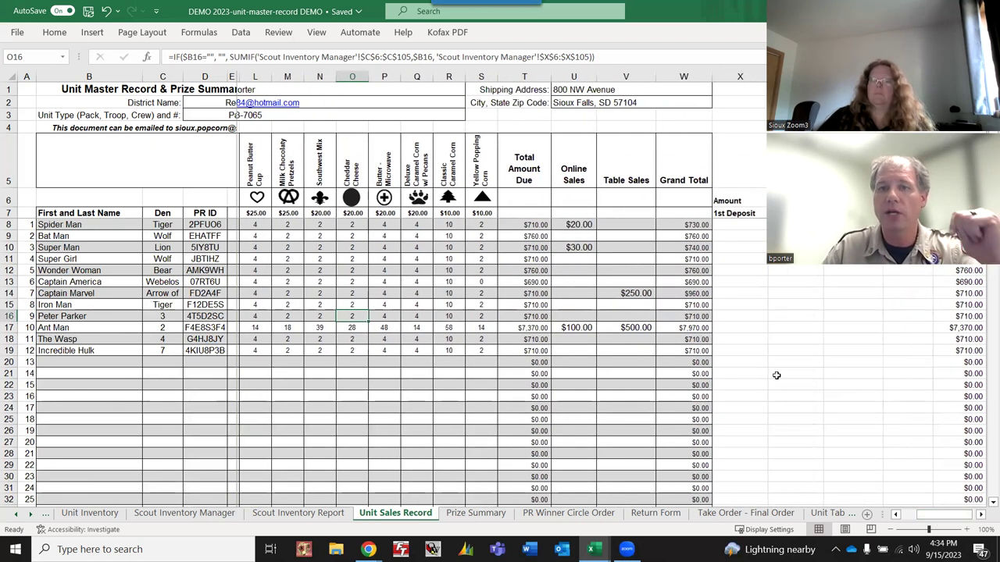
left_click(736, 225)
type("100")
key("Return")
type("250")
key("Return")
key("Down")
key("Down")
key("Down")
key("Down")
key("Down")
key("Down")
key("Down")
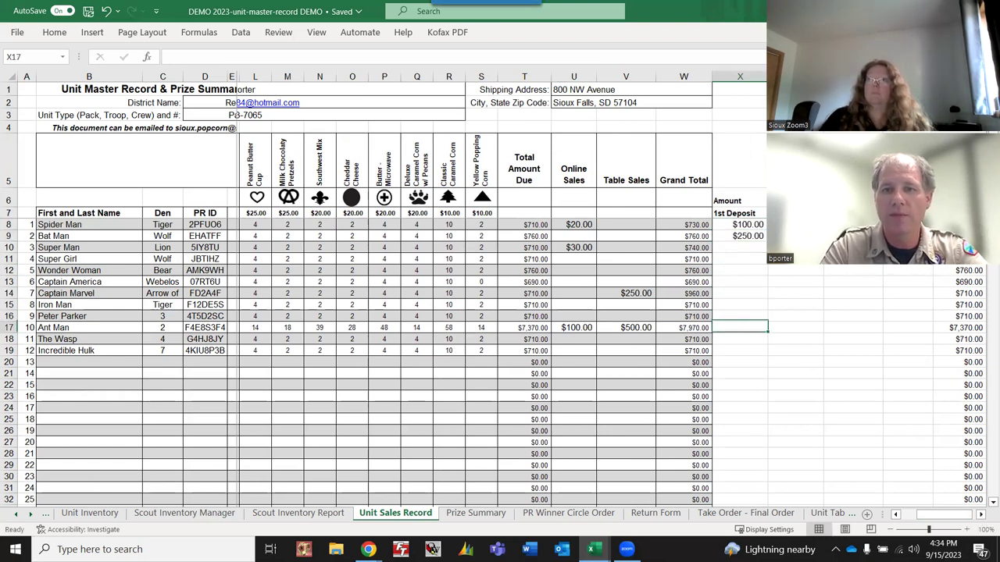
type("2000")
key("Return")
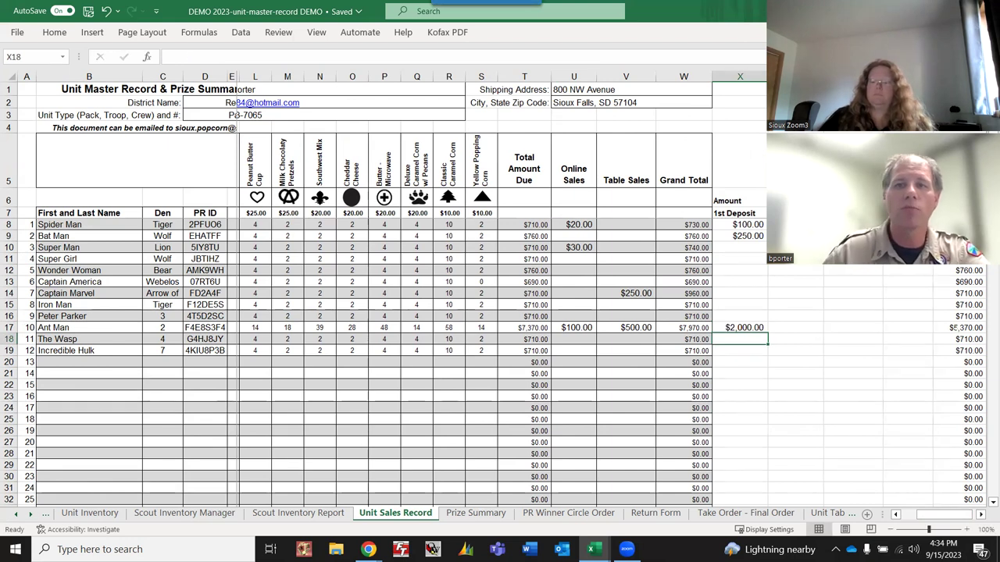
Step: Enter a second deposit of $300 for Ant Man
left_click(794, 318)
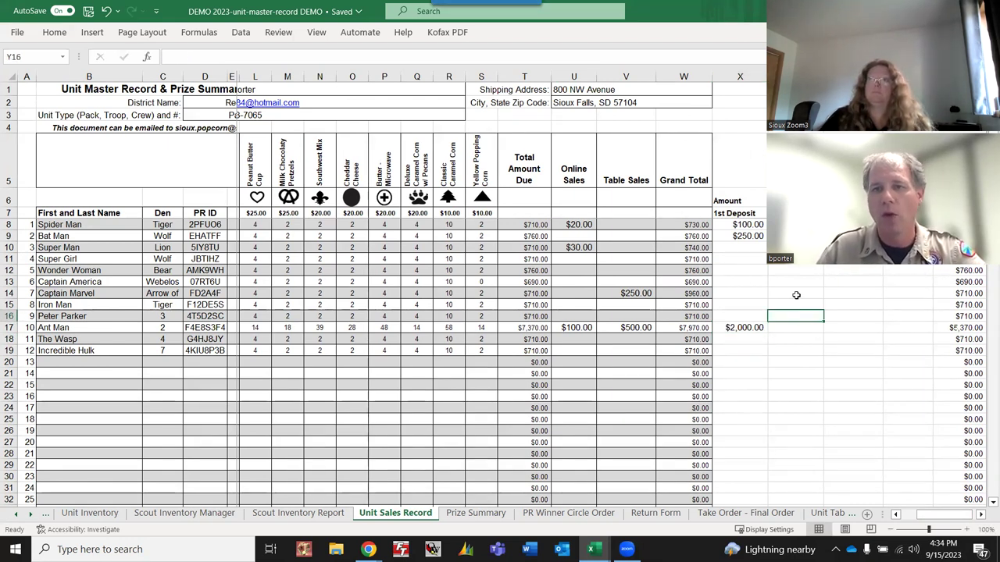
left_click(794, 326)
type("500")
key("Tab")
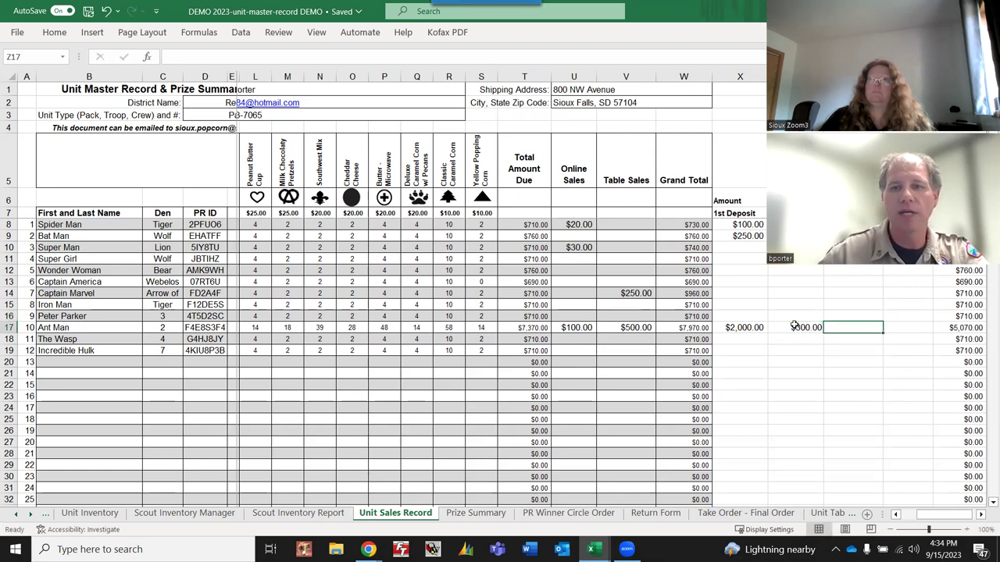
Step: Enter a third deposit of $5,000 for Ant Man
type("5000")
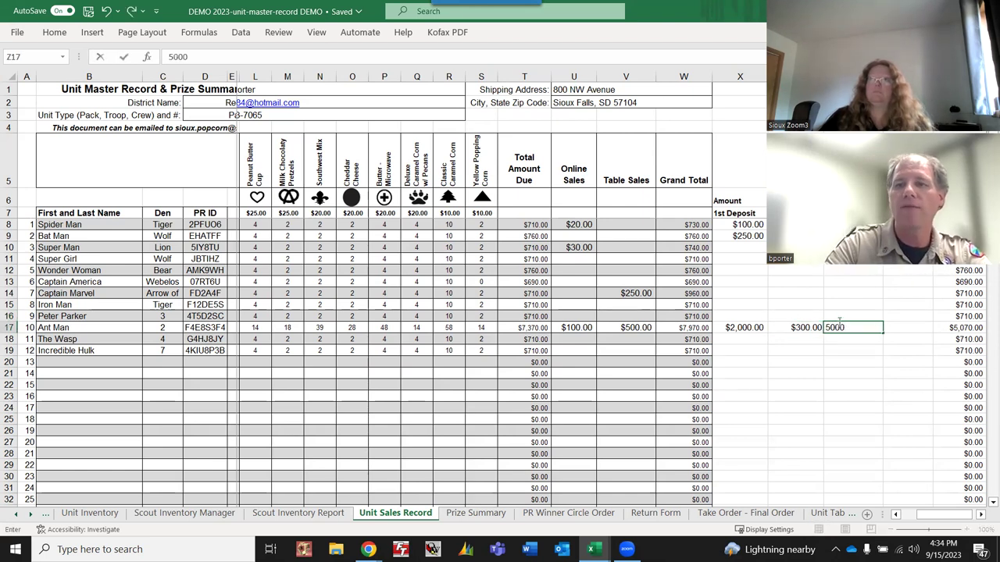
key("Tab")
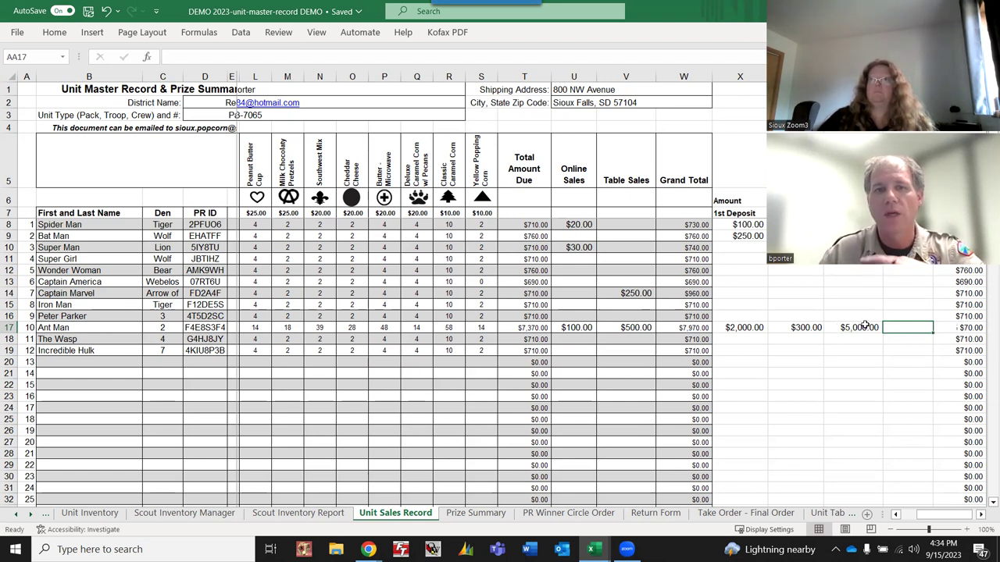
Step: Examine the deposit totals beneath the sales table and the fourth-deposit cells of Spider Man and Ant Man
scroll(881, 334, "down", 20)
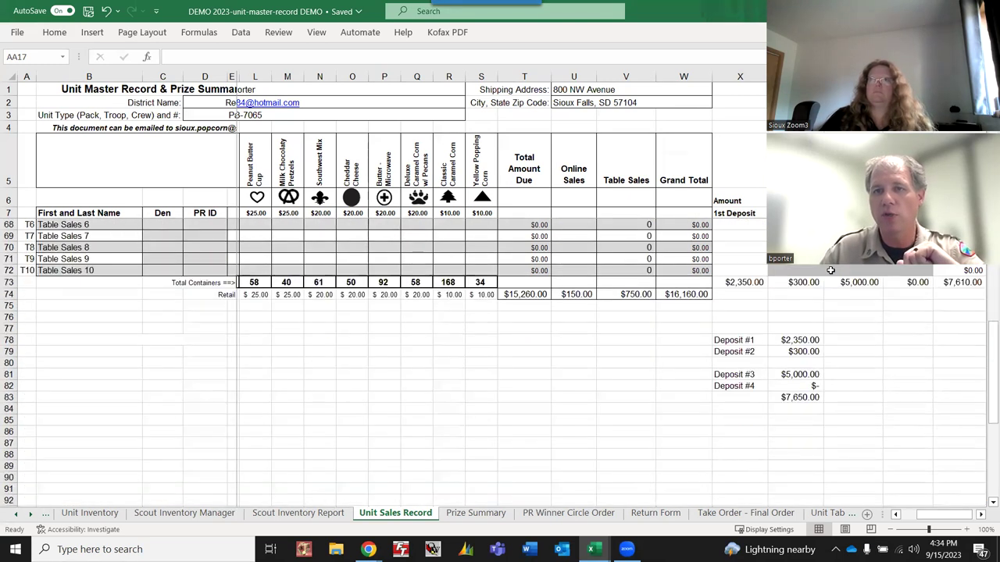
scroll(813, 391, "down", 1)
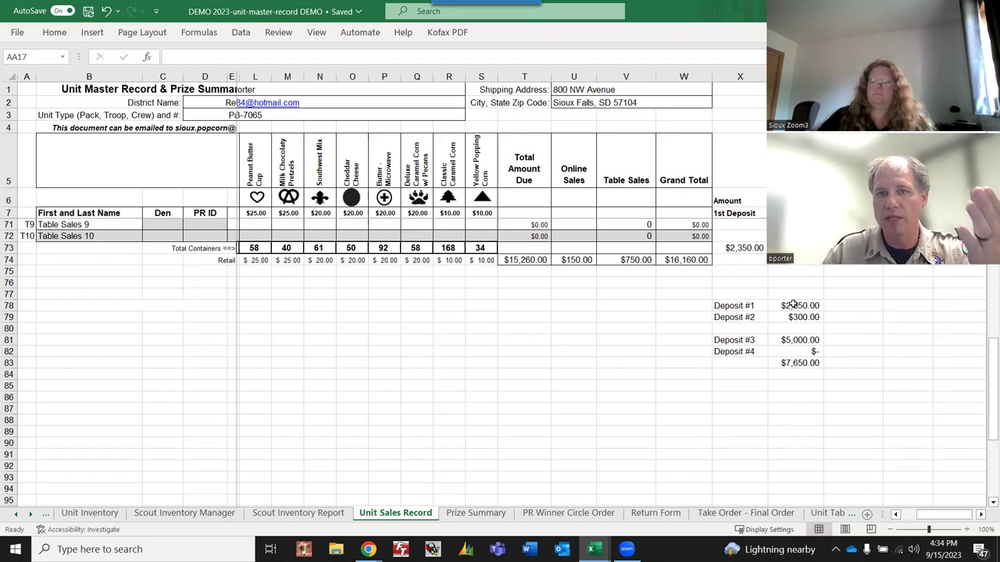
scroll(758, 235, "up", 20)
scroll(801, 380, "down", 20)
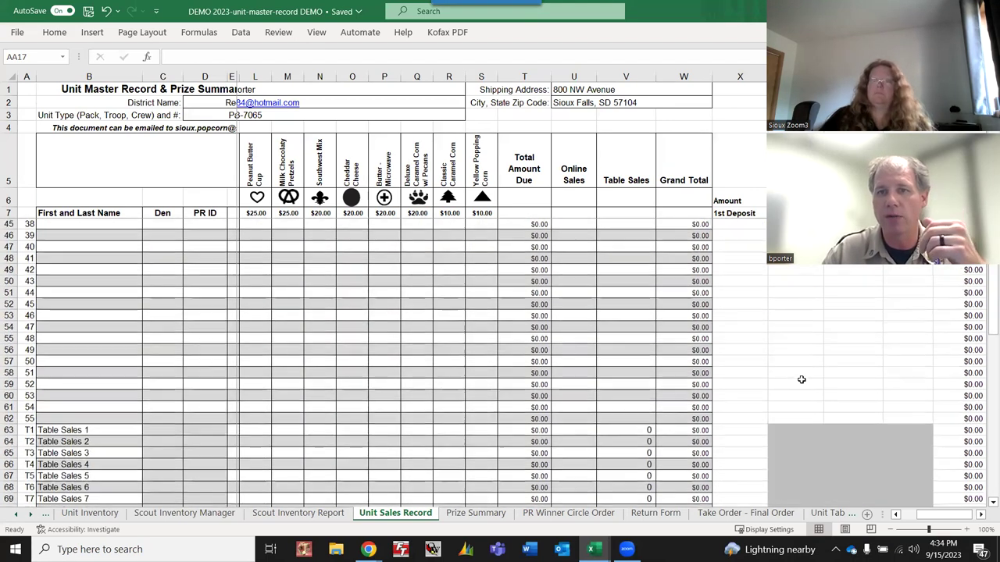
scroll(809, 382, "up", 20)
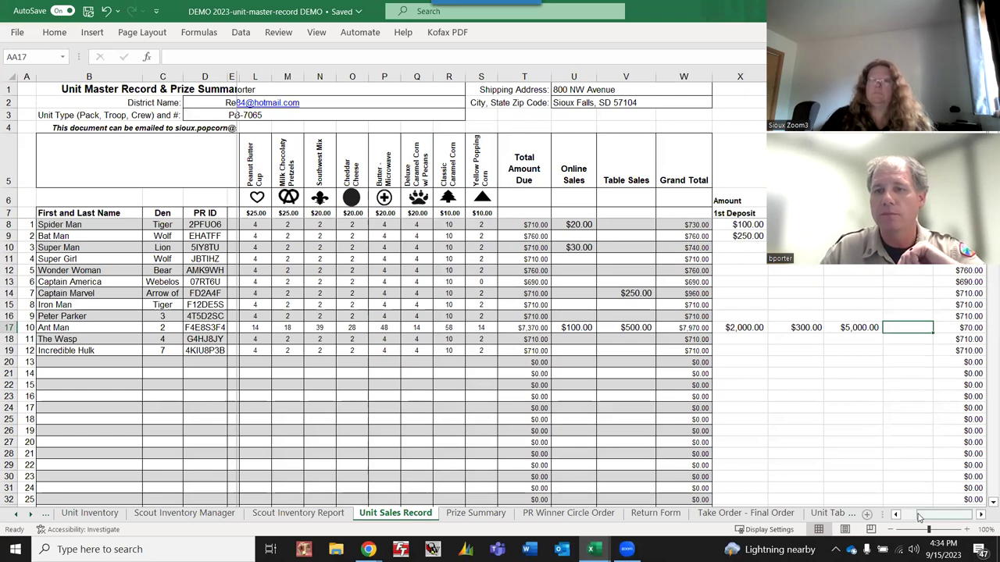
left_click_drag(930, 516, 935, 516)
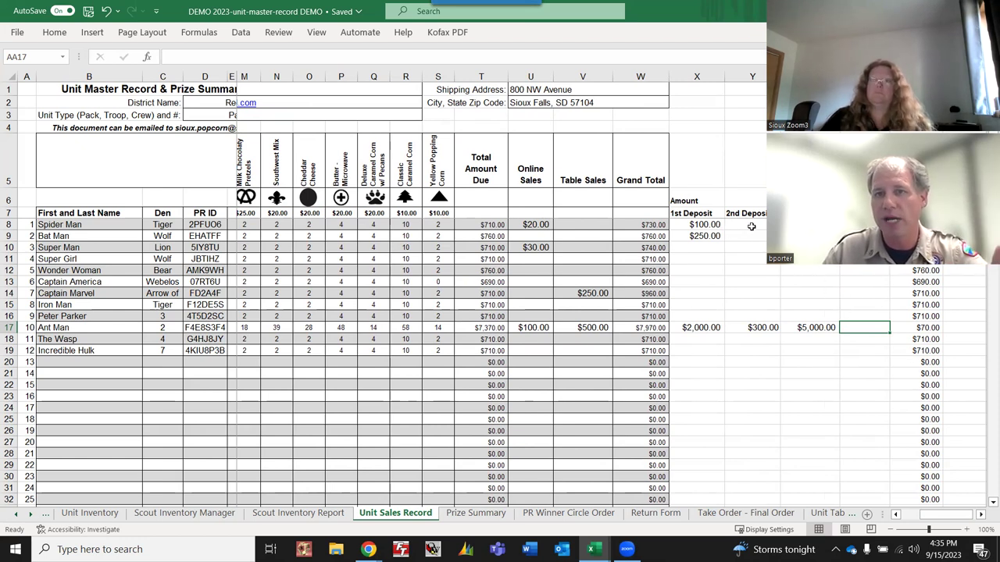
left_click(864, 224)
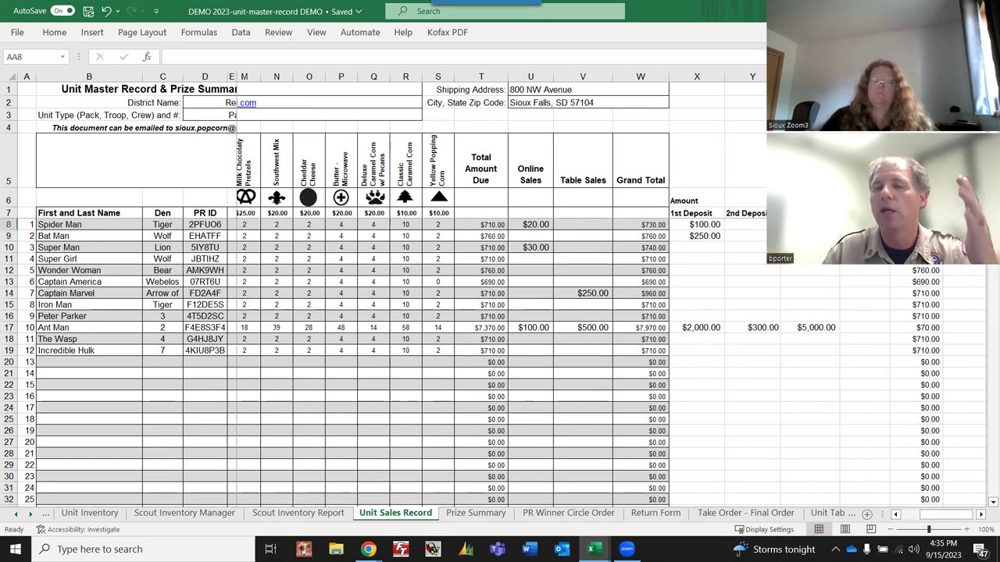
left_click(867, 329)
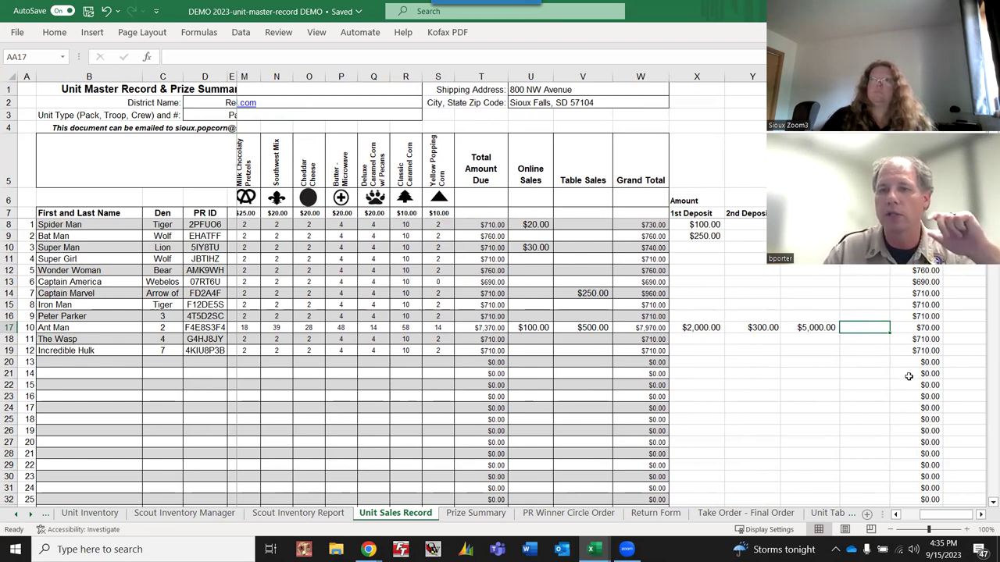
scroll(906, 520, "left", 5)
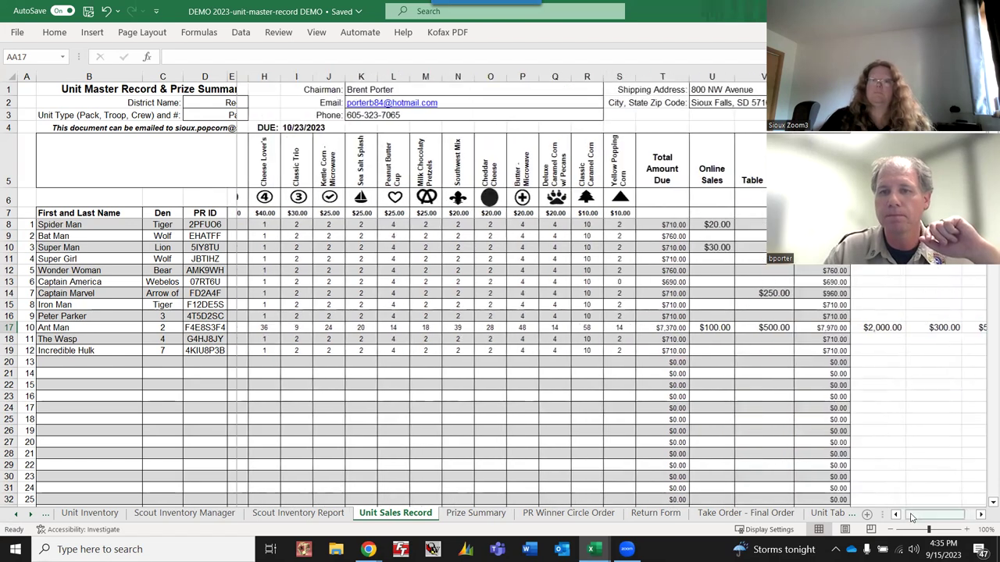
left_click(386, 362)
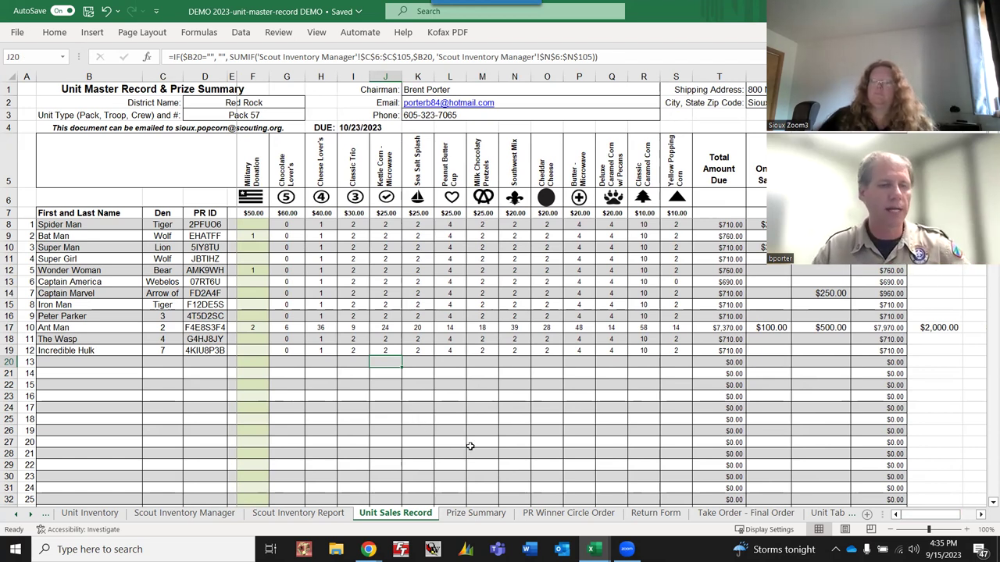
Step: On the Prize Summary sheet, enter 1 for Ant Man's 5 pc Stainless Steel Mess Kit and 1 for the Telescope - 40x Magnification
left_click(481, 513)
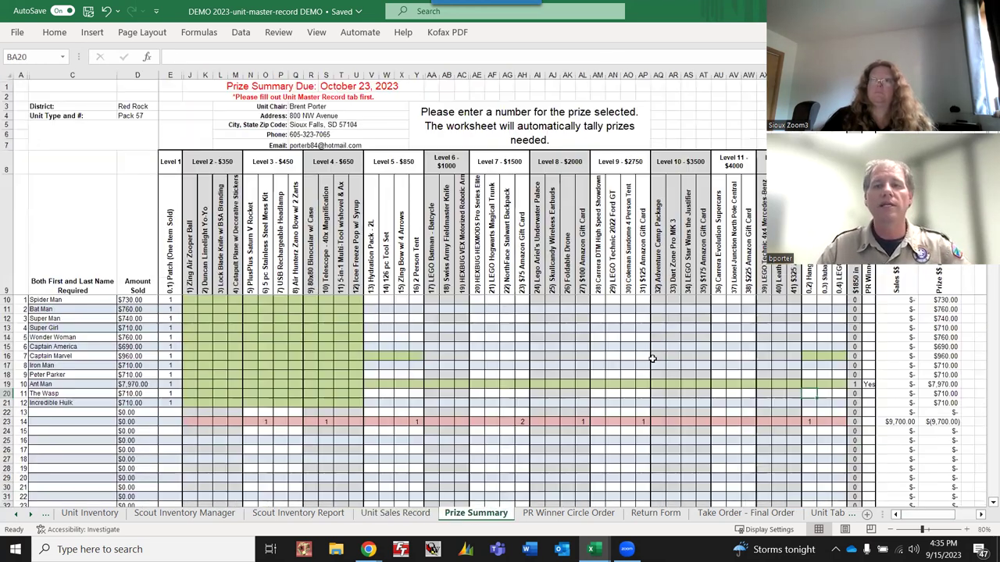
left_click(629, 461)
left_click(624, 435)
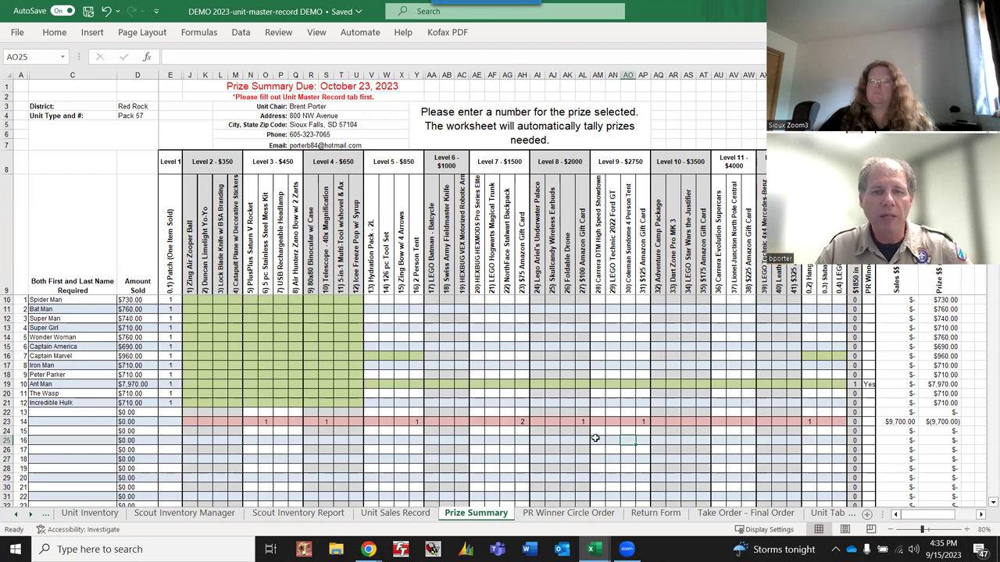
left_click(264, 383)
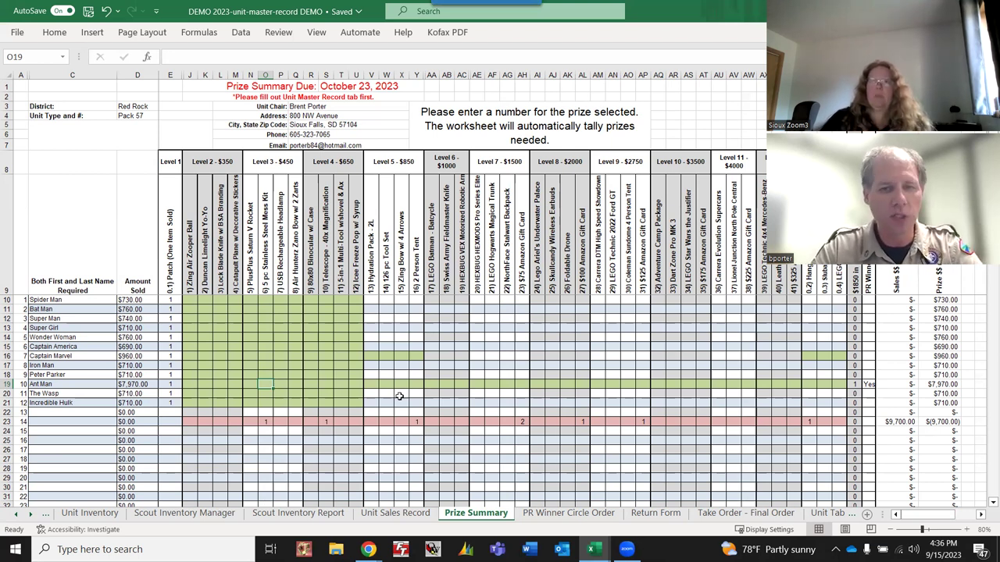
type("1")
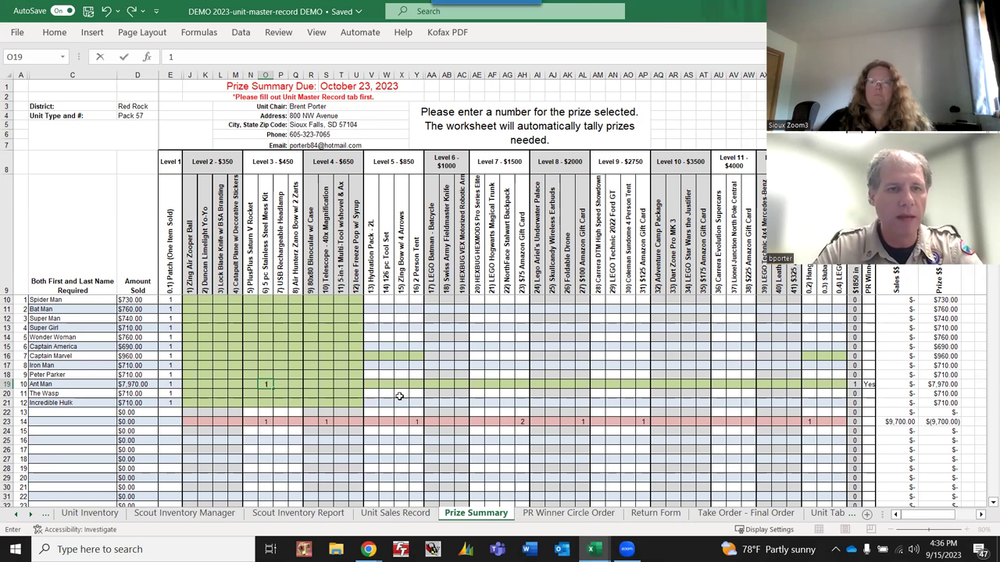
key("Right")
key("Right")
key("Right")
key("Right")
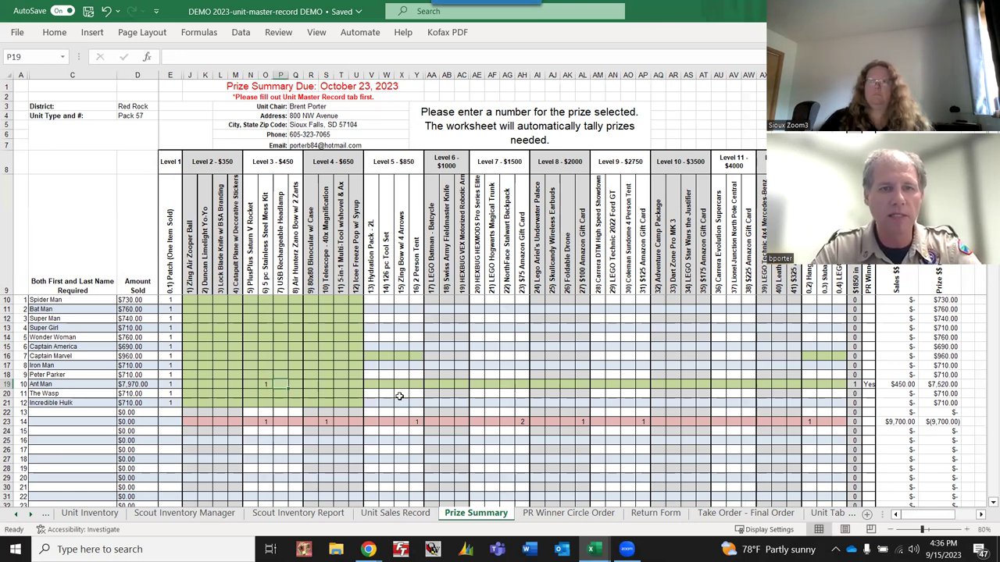
type("1")
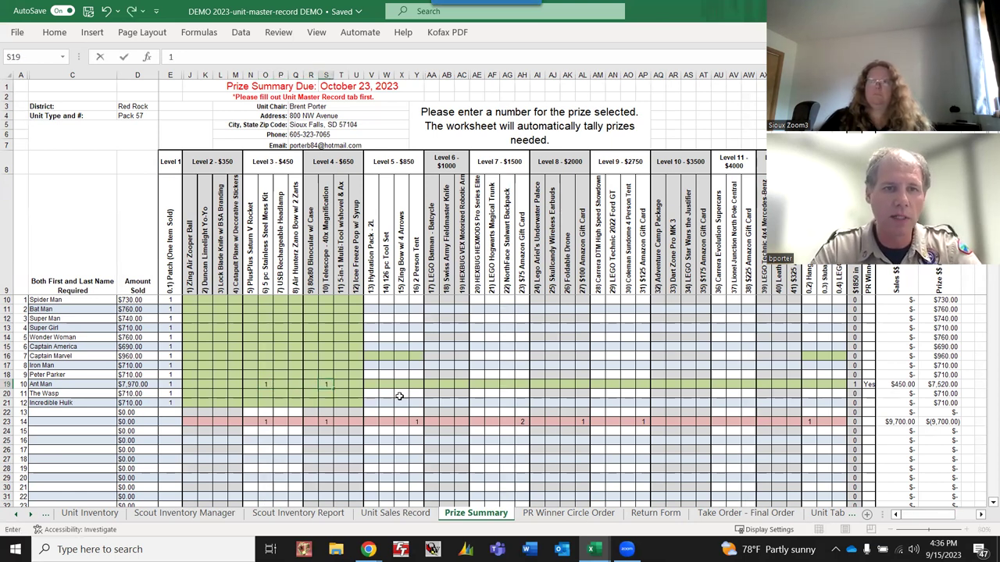
key("Right")
Step: Enter a quantity of 1 for Ant Man's Level 5 prize, the 2 Person Tent
key("Right")
key("Right")
key("Right")
key("Right")
key("Right")
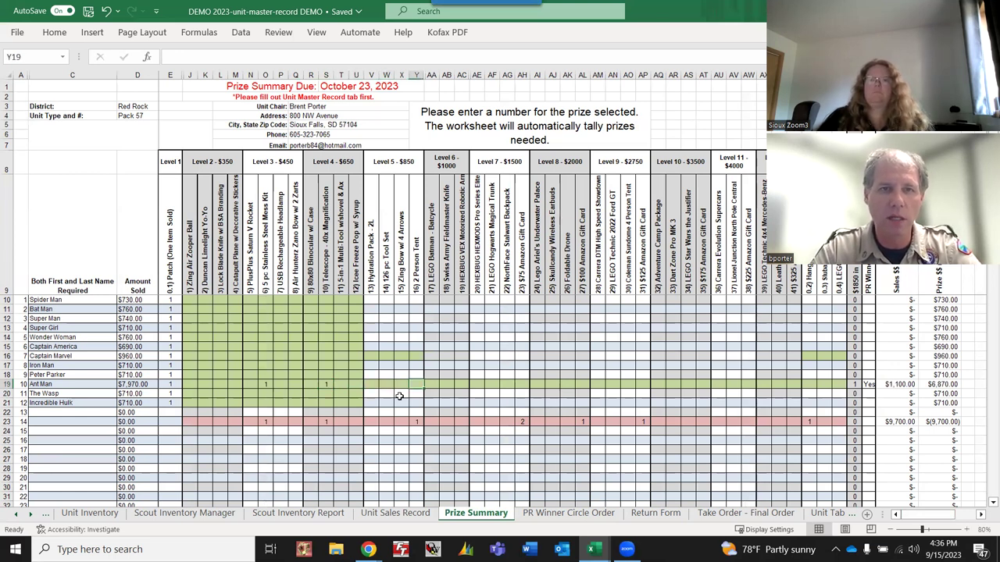
type("1")
key("Right")
Step: Enter a quantity of 2 for Ant Man's Level 7 $75 Amazon Gift Card
key("Right")
key("Right")
key("Right")
key("Right")
key("Right")
key("Right")
key("Right")
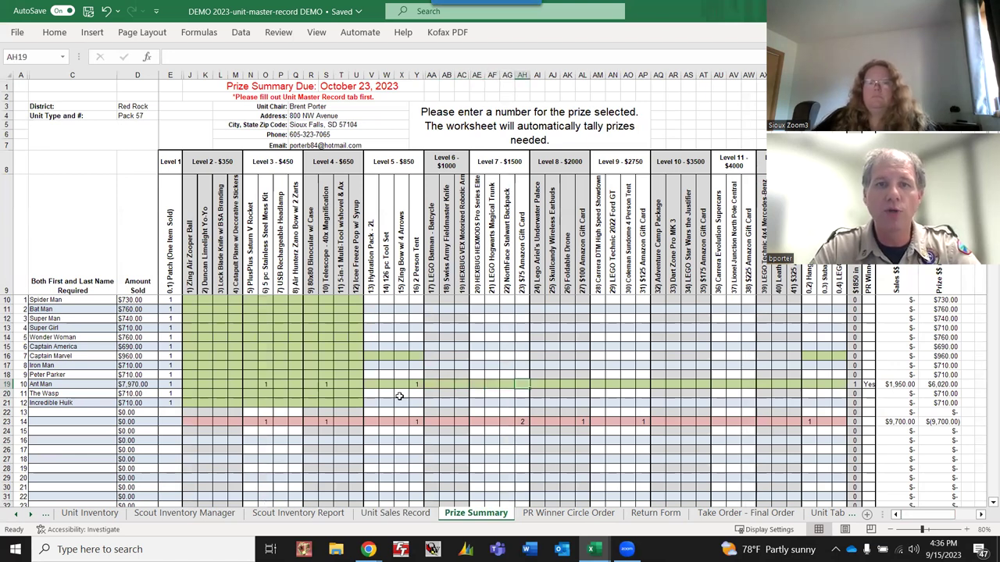
type("2")
key("Right")
key("Right")
key("Right")
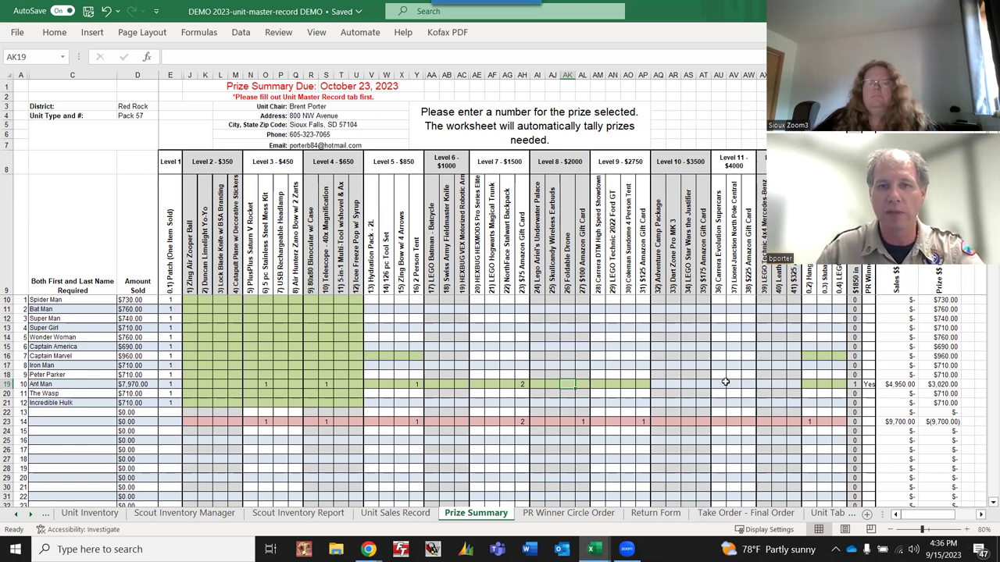
Step: Set Ant Man's $75 Amazon Gift Card quantity to 1
left_click(520, 384)
type("2")
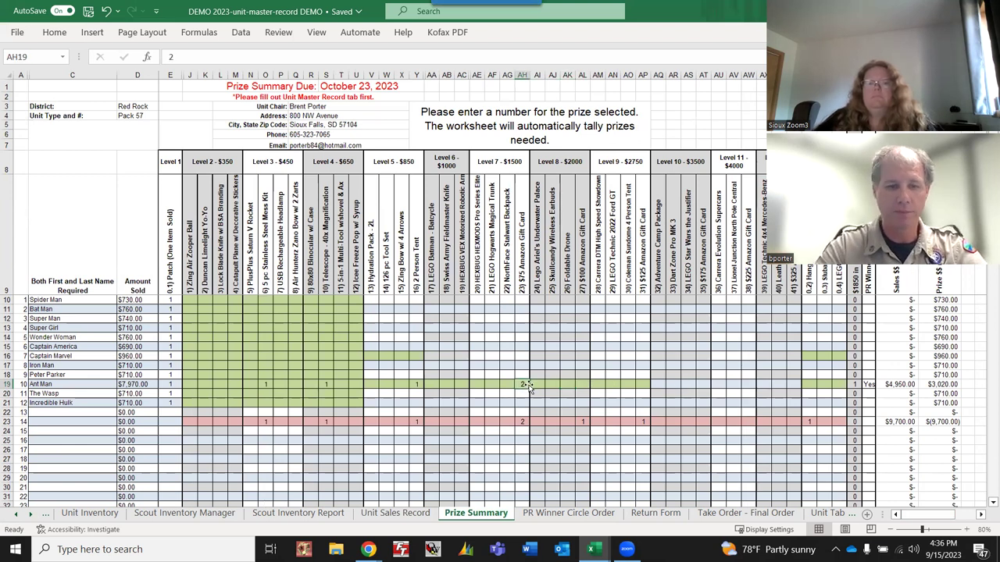
key("BackSpace")
type("1")
key("Tab")
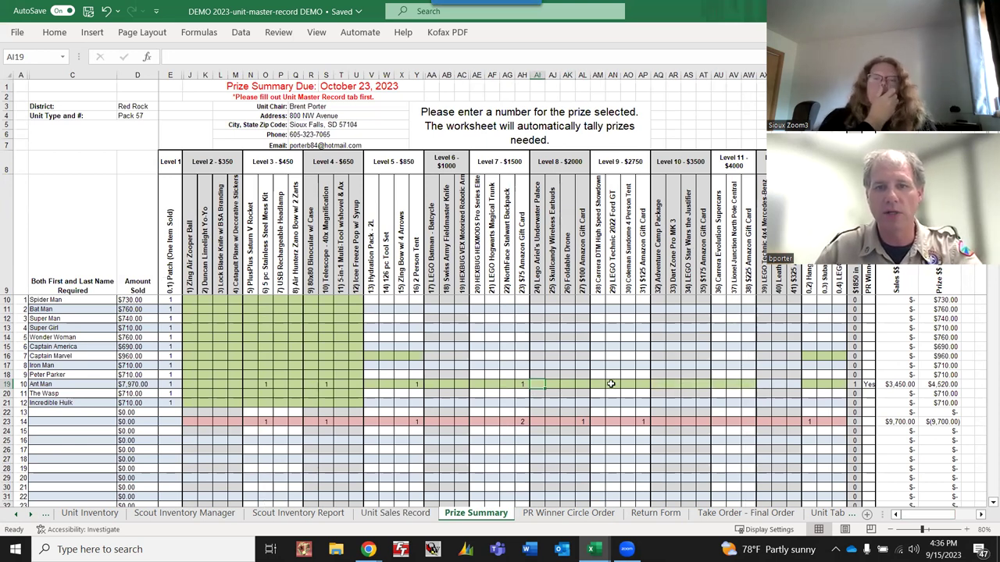
Step: Enter a quantity of 1 for Ant Man's Level 8 $100 Amazon Gift Card
left_click(584, 384)
type("1")
key("Tab")
Step: Enter a quantity of 1 for Ant Man's Level 9 $125 Amazon Gift Card
key("Tab")
key("Tab")
key("Tab")
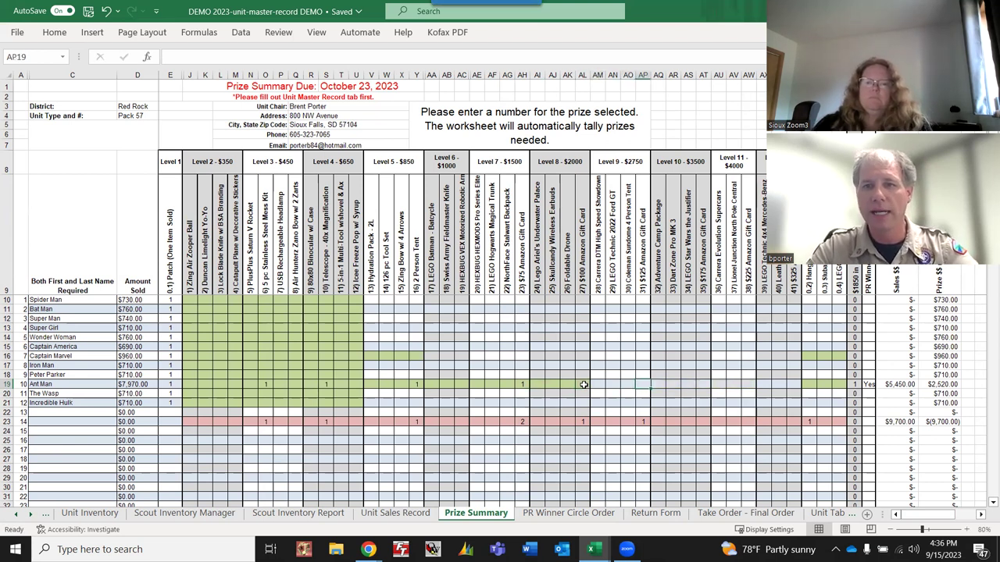
type("1")
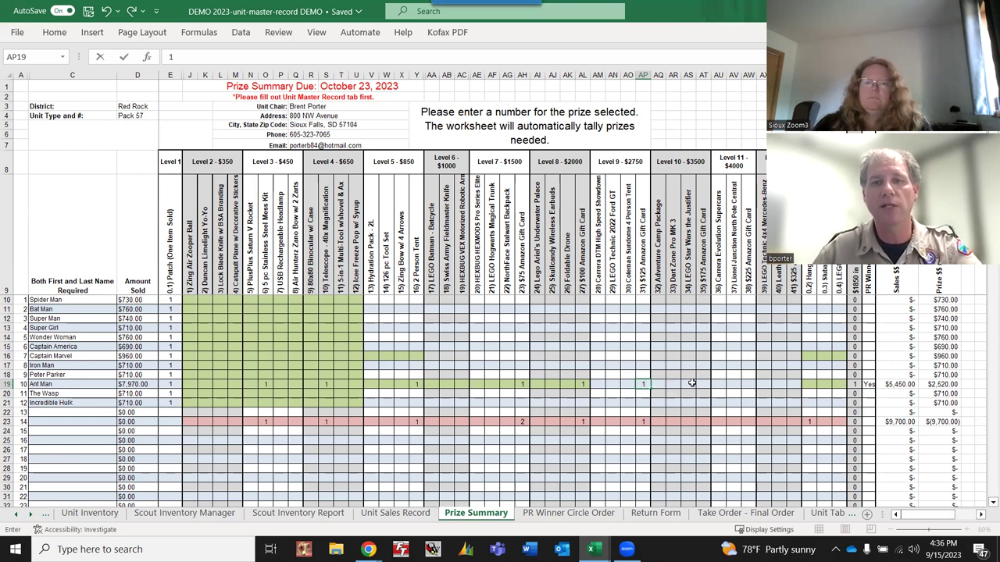
key("Tab")
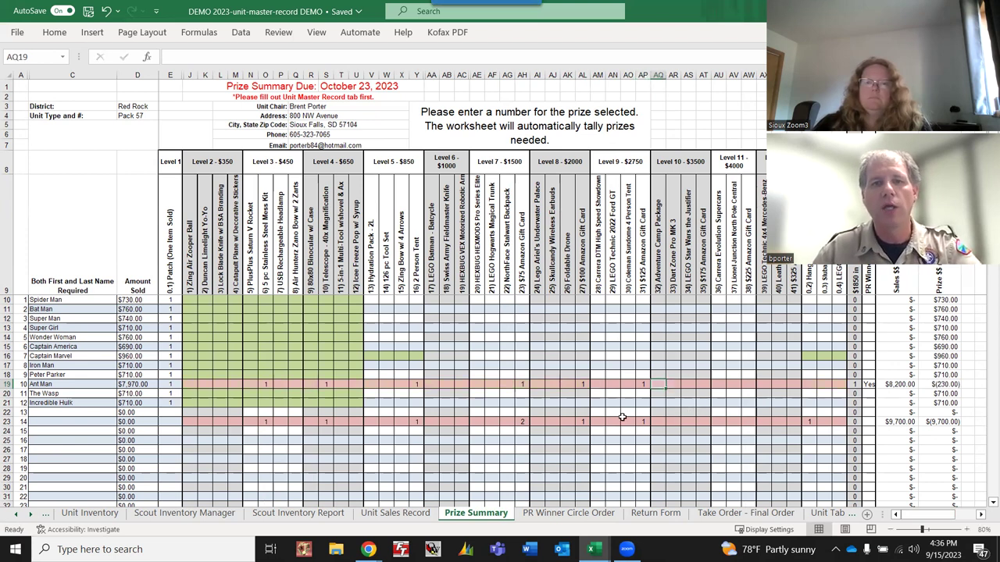
Step: Clear the leftover prize quantities in unnamed scout line 14 from the 5 pc Stainless Steel Mess Kit through the $125 Amazon Gift Card
left_click(266, 423)
key("Delete")
key("Right")
key("Right")
key("Right")
key("Delete")
key("Right")
key("Right")
key("Right")
key("Right")
key("Right")
key("Right")
key("Right")
key("Delete")
key("Right")
key("Right")
key("Right")
key("Right")
key("Right")
key("Right")
key("Right")
key("Right")
key("Delete")
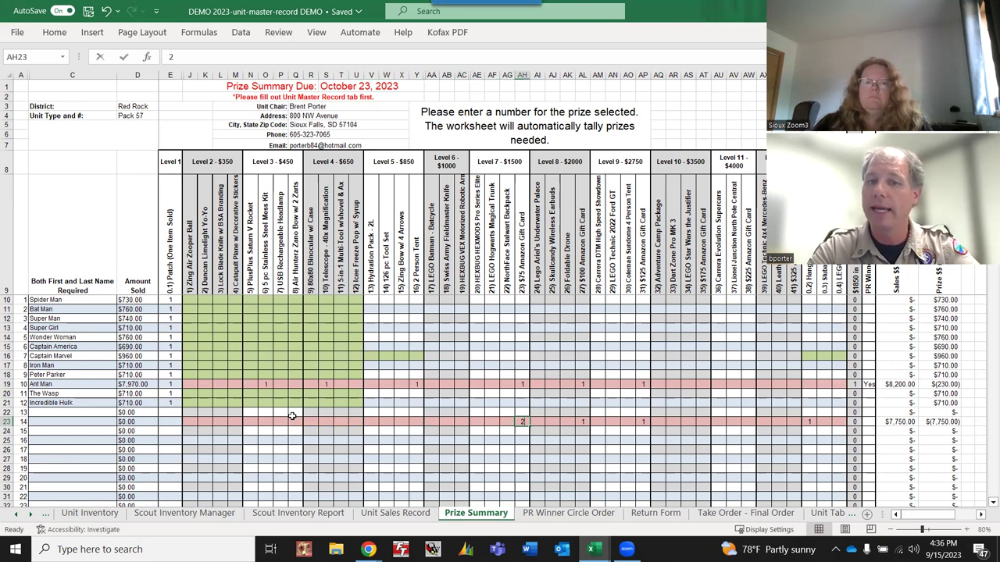
key("Right")
key("Right")
key("Right")
key("Right")
key("Right")
key("Right")
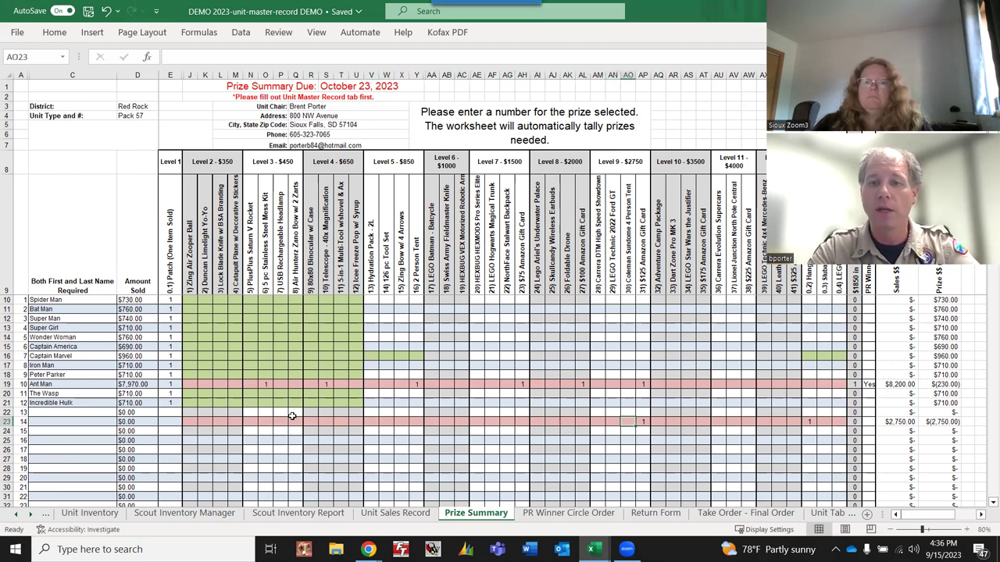
key("Delete")
key("Right")
key("Right")
key("Right")
key("Right")
key("Right")
key("Right")
key("Right")
key("Right")
key("Right")
key("Right")
key("Right")
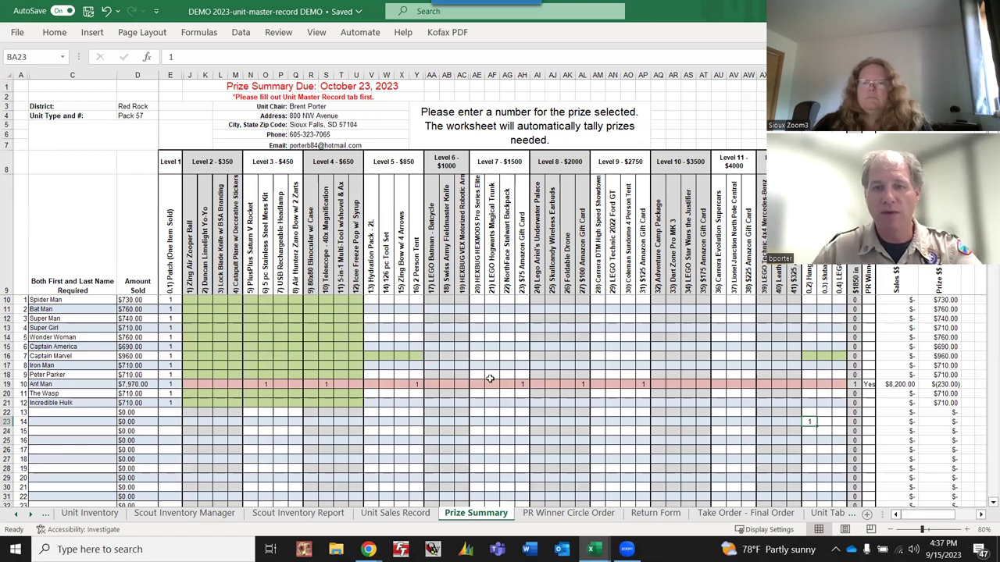
Step: Remove the $125 Amazon Gift Card quantity from Ant Man's row
left_click(642, 384)
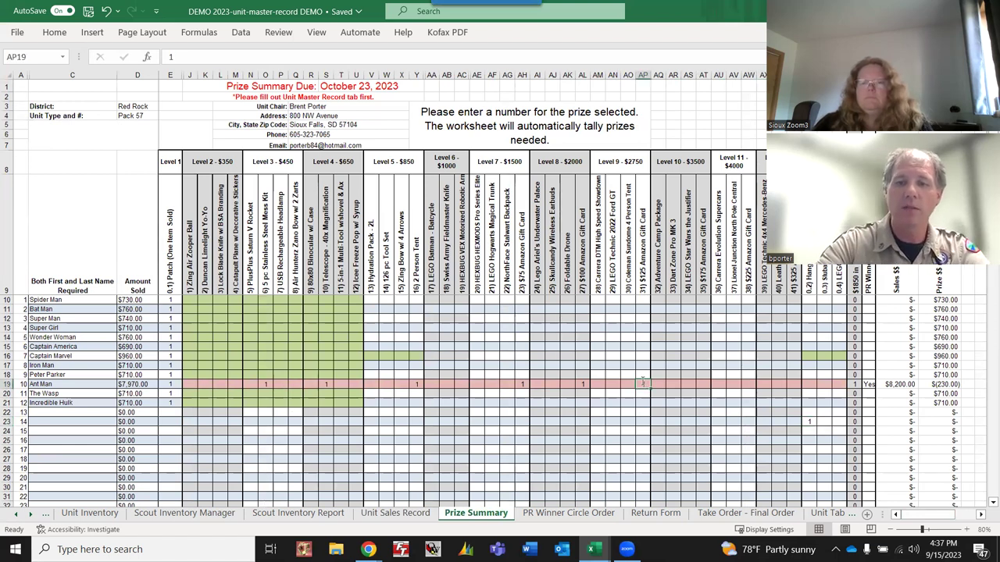
key("Delete")
key("Right")
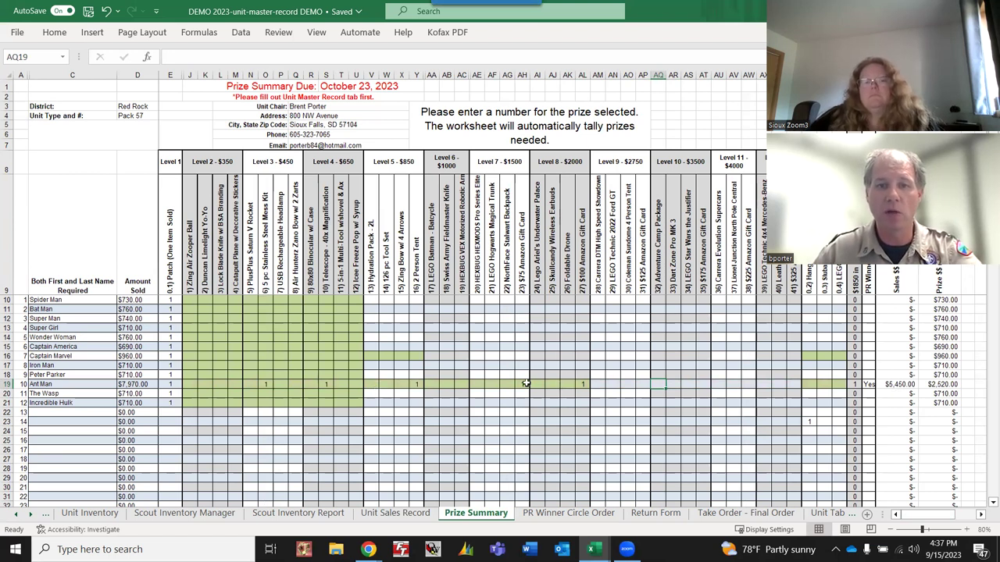
Step: Enter 1 for Ant Man's Foldable Drone and 1 for his USB Rechargeable Headlamp
left_click(570, 385)
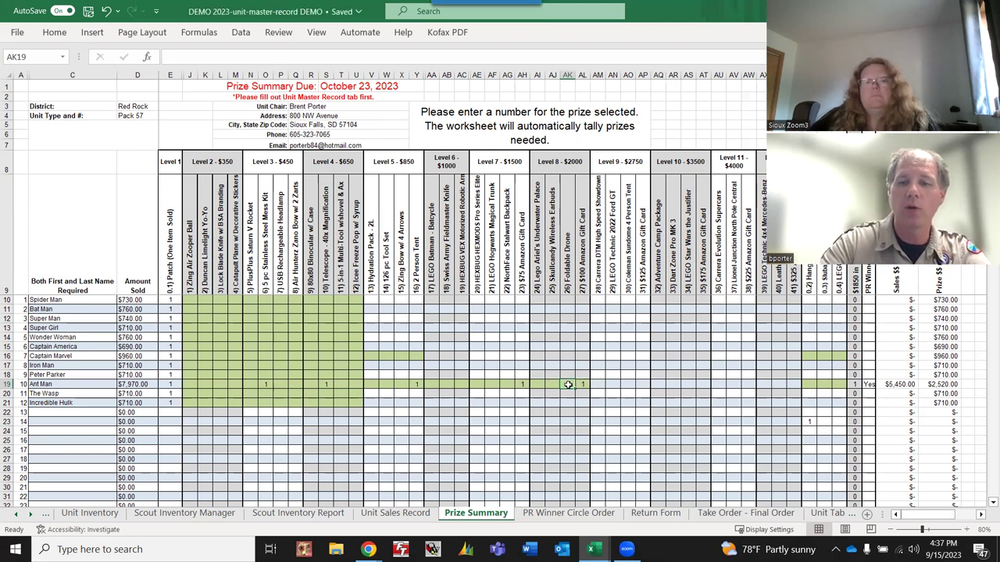
type("1")
key("Tab")
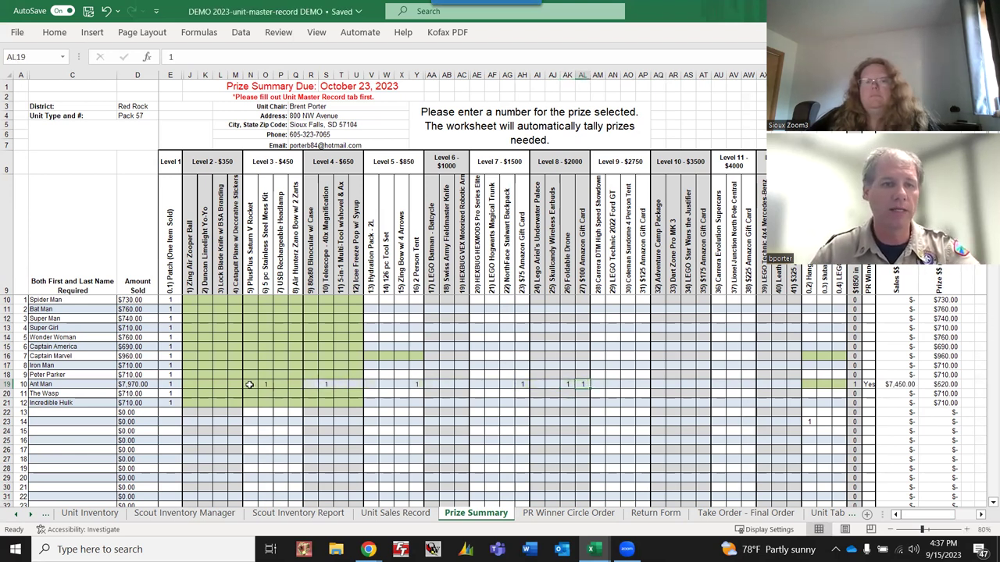
left_click(277, 380)
type("1")
key("Tab")
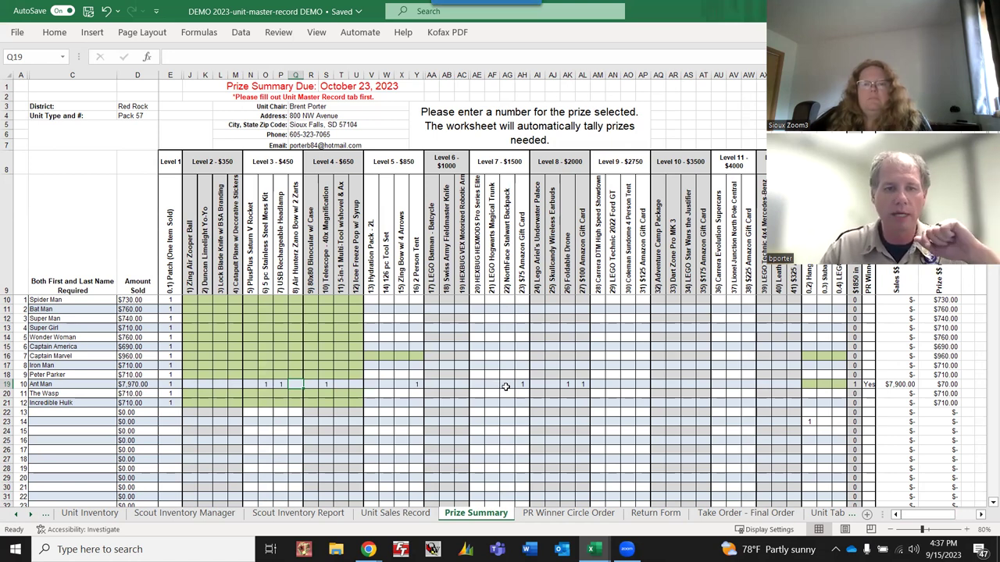
Step: Examine the highlighted bonus prize cells, starting with prize 0.2, in Ant Man's row
left_click(524, 391)
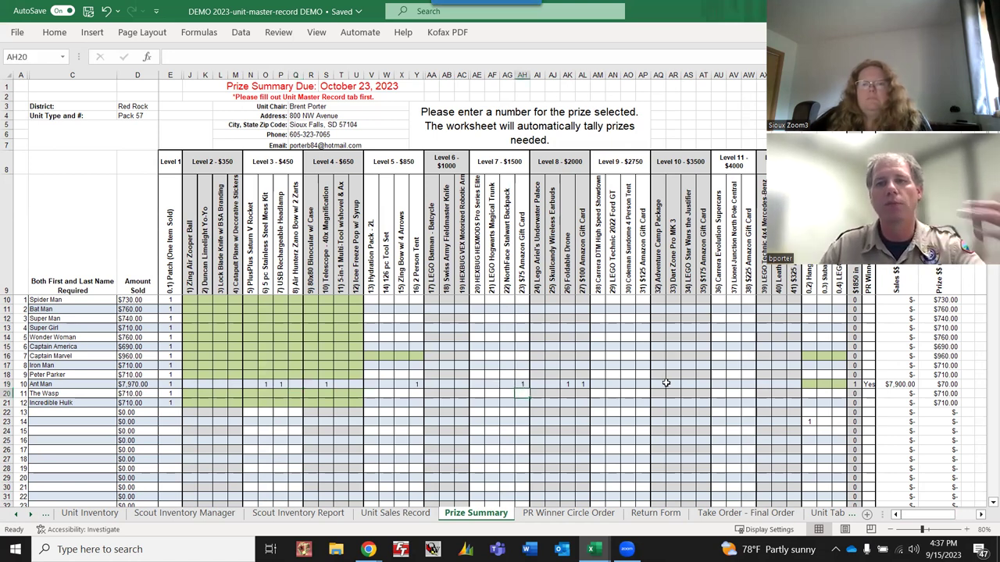
left_click(809, 384)
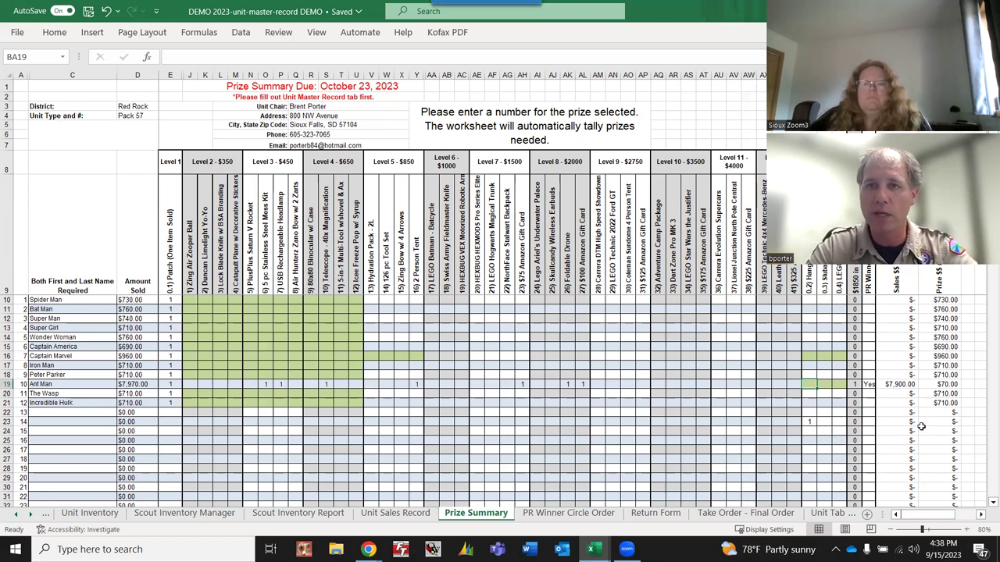
Step: Enter 1 for Ant Man's 0.2 Hanging Hammock prize and clear the leftover hammock quantity in unnamed scout line 14
type("1")
key("Tab")
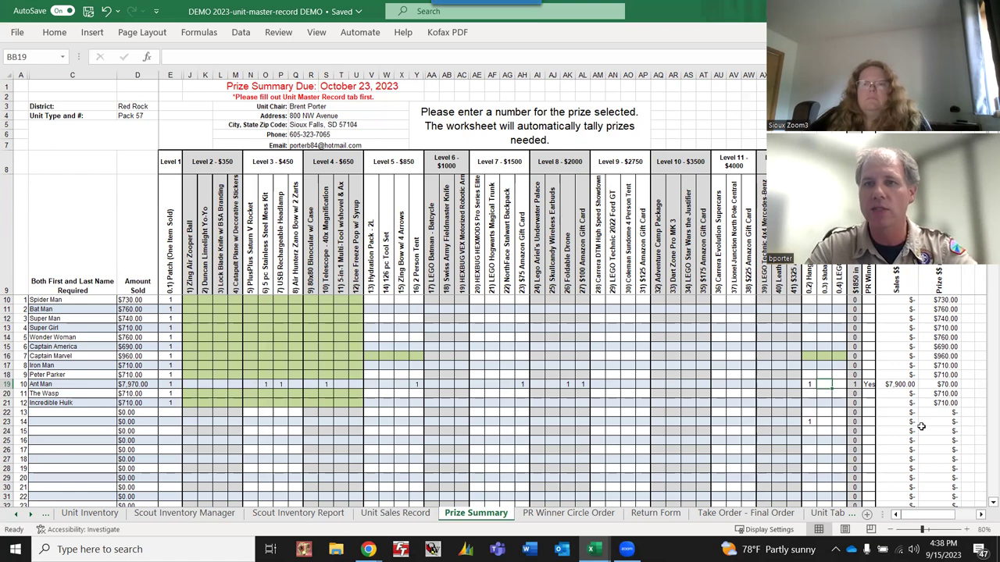
left_click(812, 421)
key("BackSpace")
key("Tab")
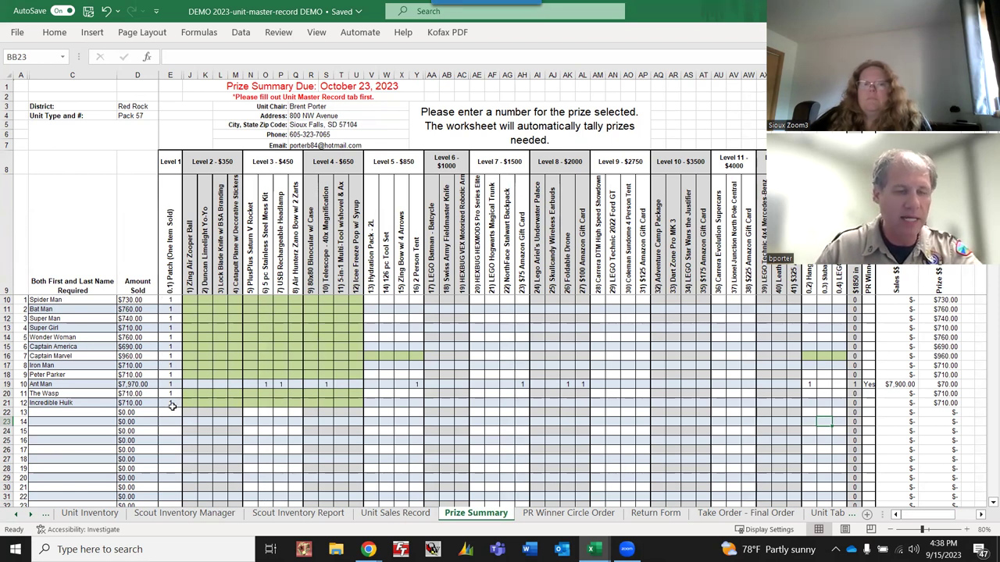
Step: Review the Totals row of prize quantities beneath the scout list on the Prize Summary sheet
scroll(353, 344, "down", 18)
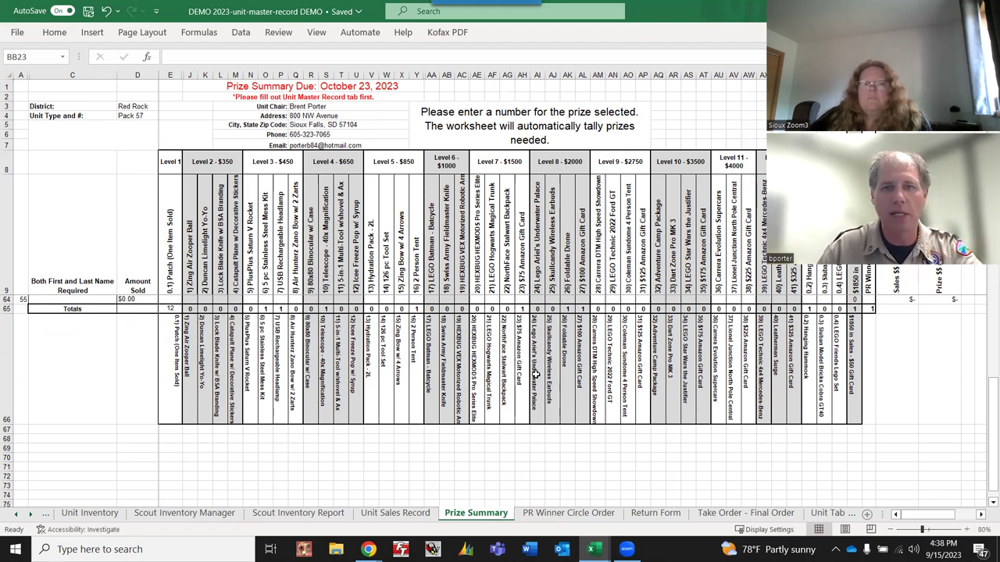
scroll(536, 375, "up", 18)
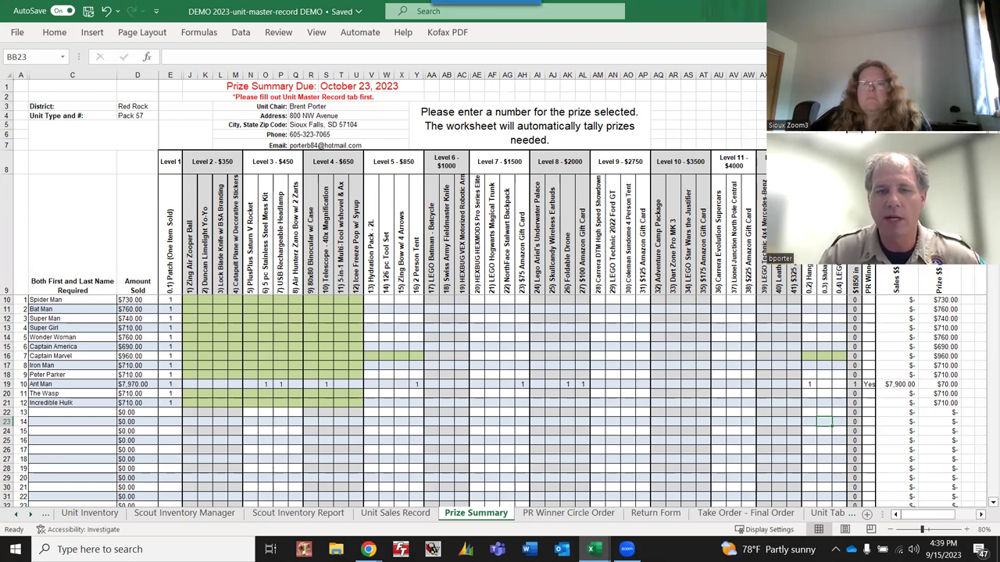
Step: Open the PR Winner Circle Order sheet and examine Ant Man's scout information and prize selection cells
left_click(552, 514)
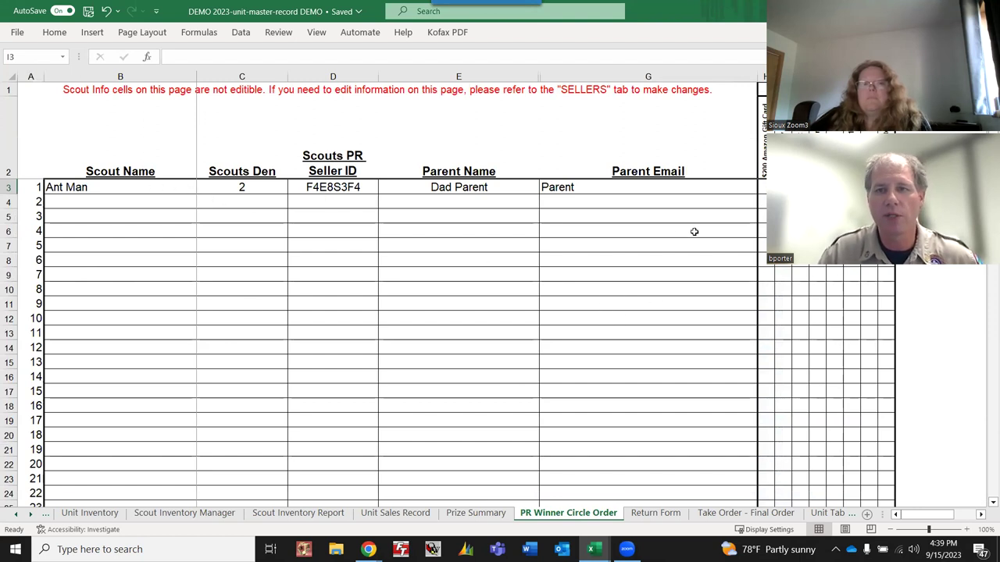
key("Right")
key("Right")
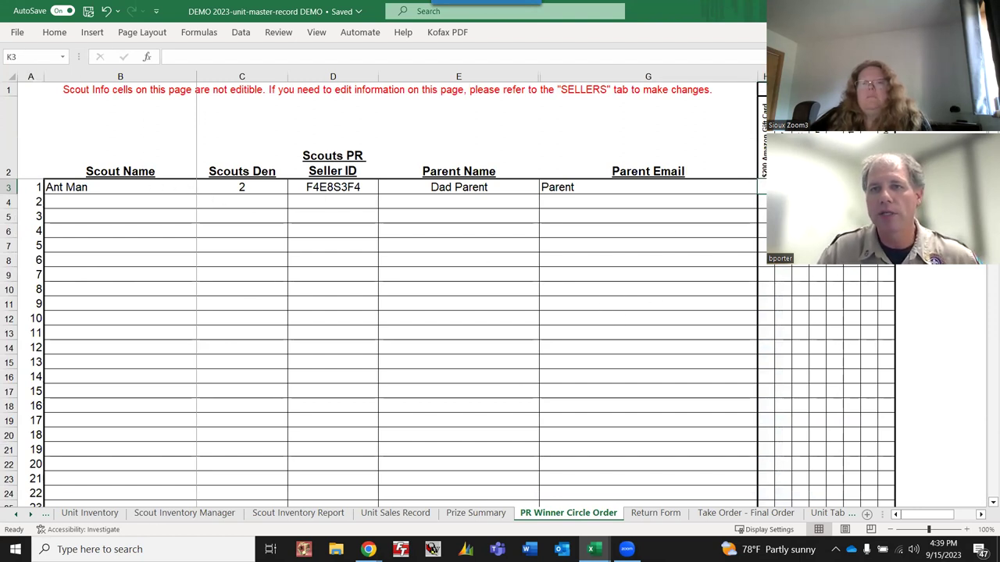
key("Left")
key("Left")
key("Left")
key("Left")
key("Left")
key("Left")
key("Left")
key("Right")
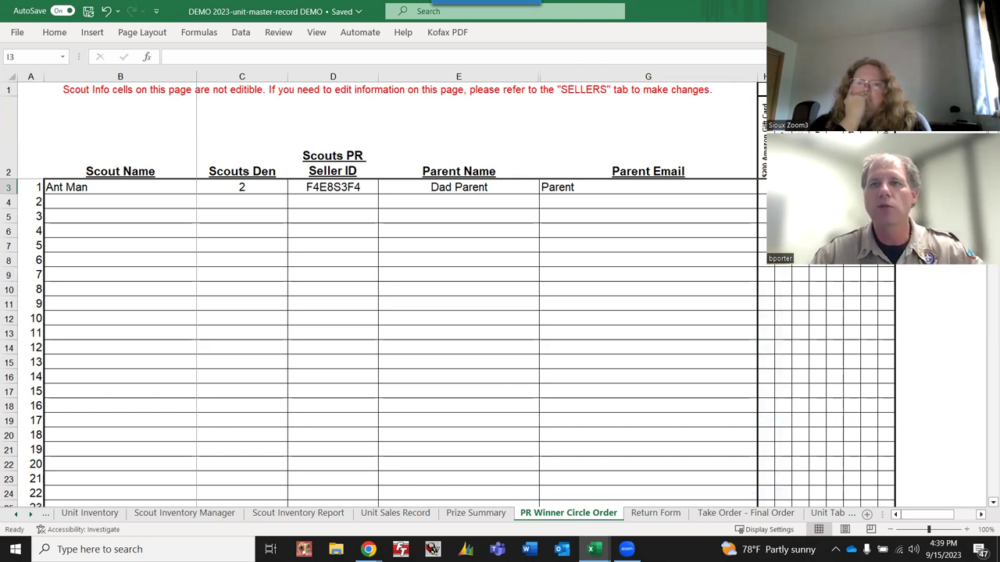
key("Right")
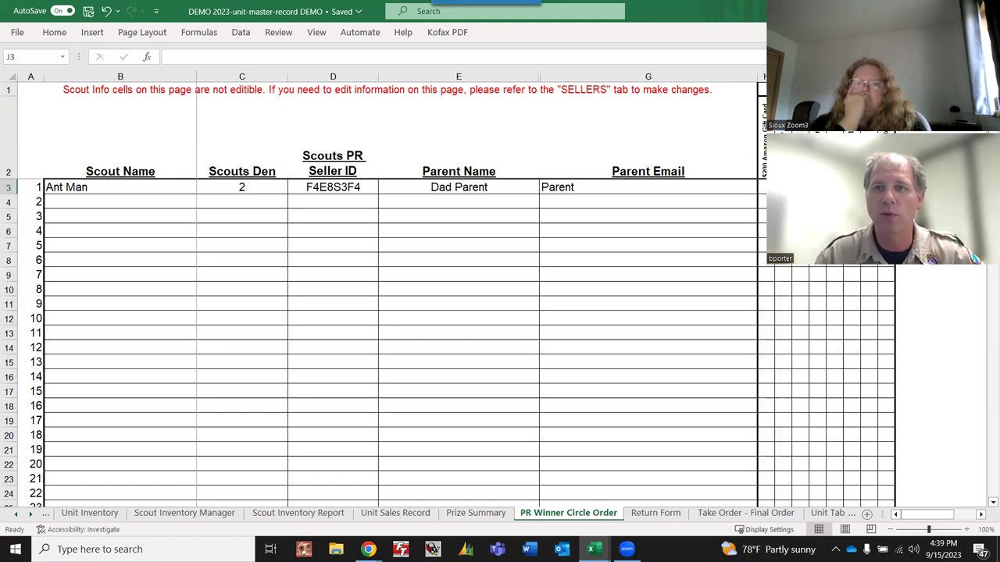
key("Return")
key("Return")
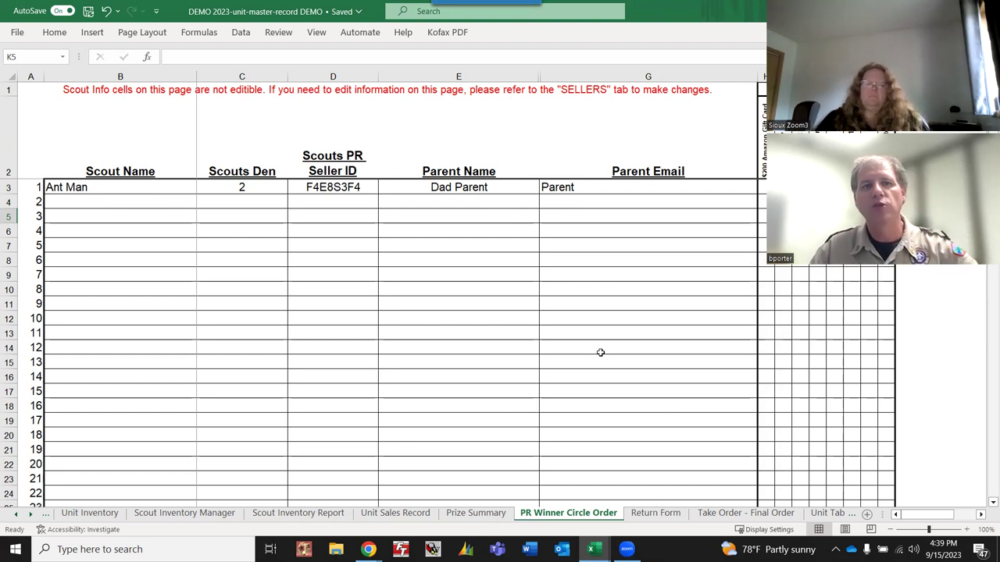
Step: Open the Return Form sheet and review the cases and containers returned per product, including Butter - Microwave
left_click(659, 517)
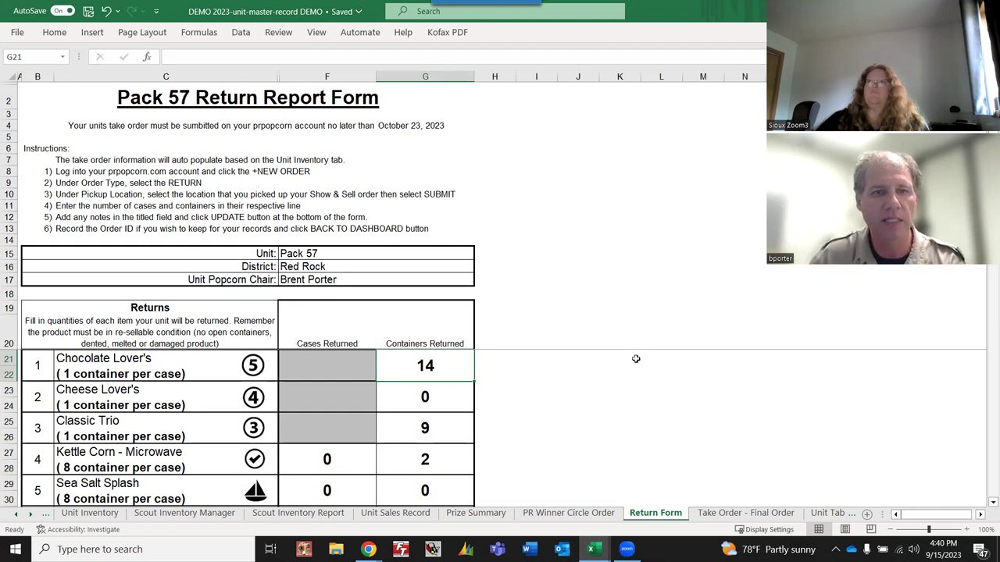
scroll(547, 322, "down", 2)
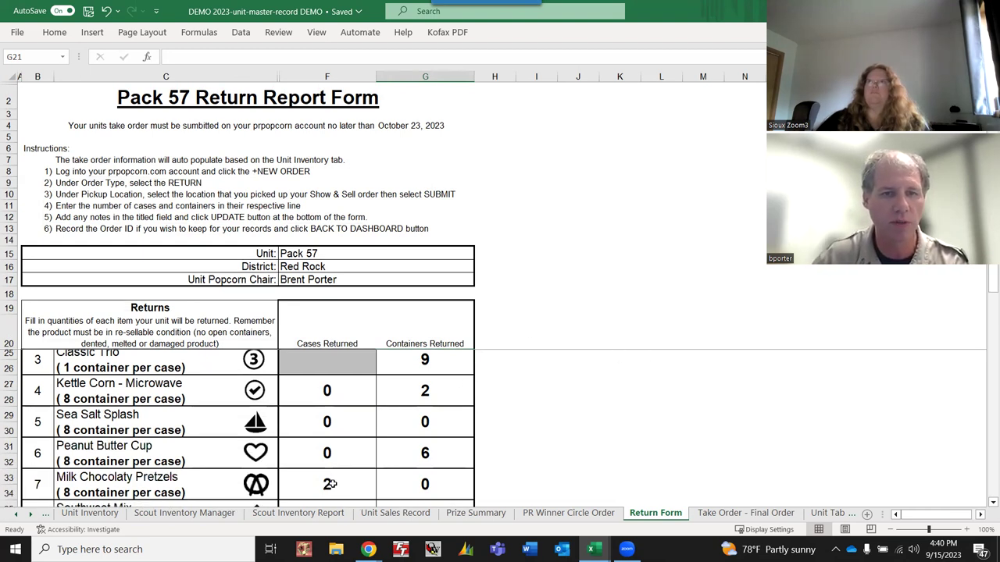
scroll(411, 379, "down", 2)
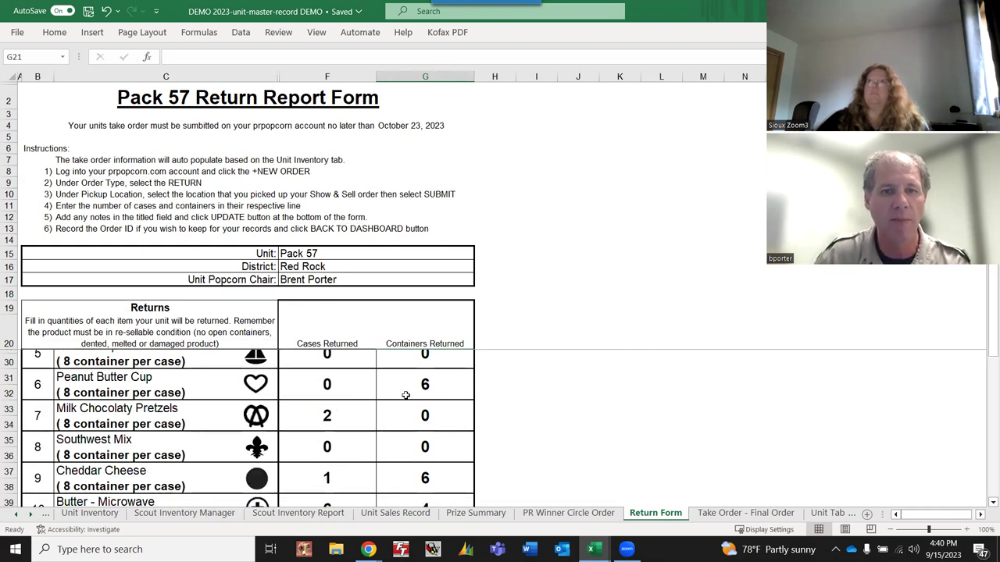
scroll(413, 391, "down", 3)
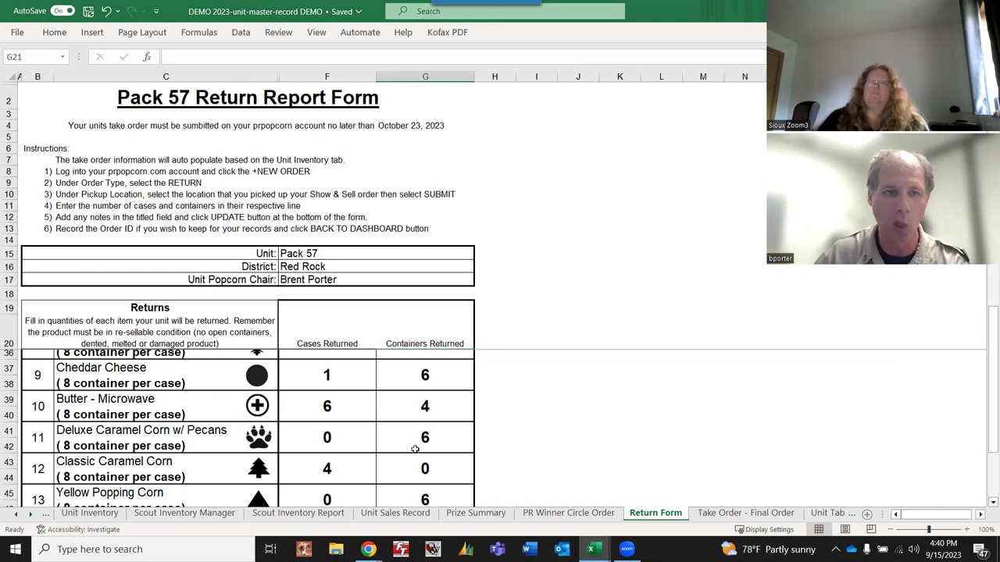
left_click(344, 412)
left_click(386, 413)
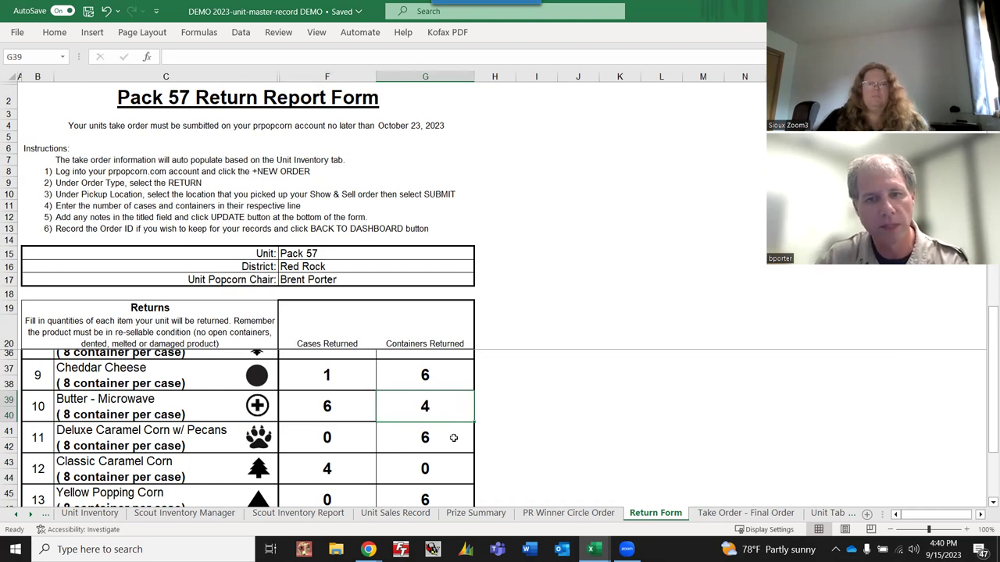
Step: Check the Sea Salt Splash containers to order on the Take Order - Final Order sheet and return to the start of the Return Form's product list
left_click(734, 514)
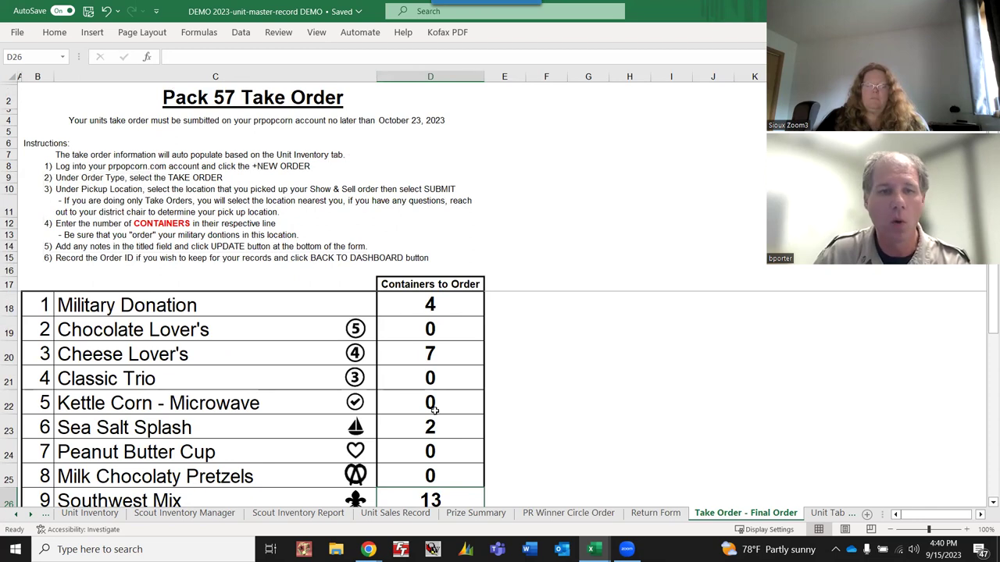
left_click(437, 430)
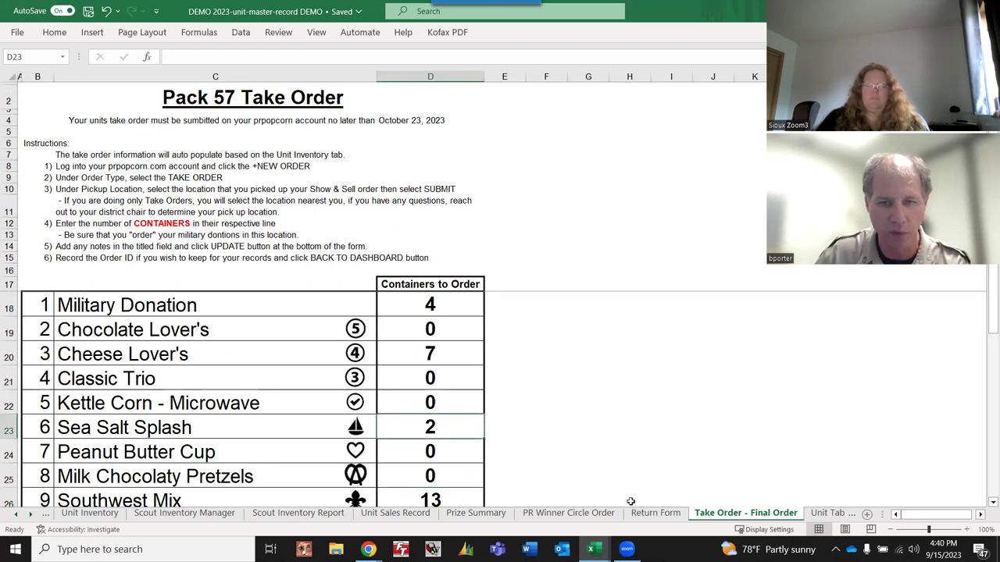
left_click(655, 513)
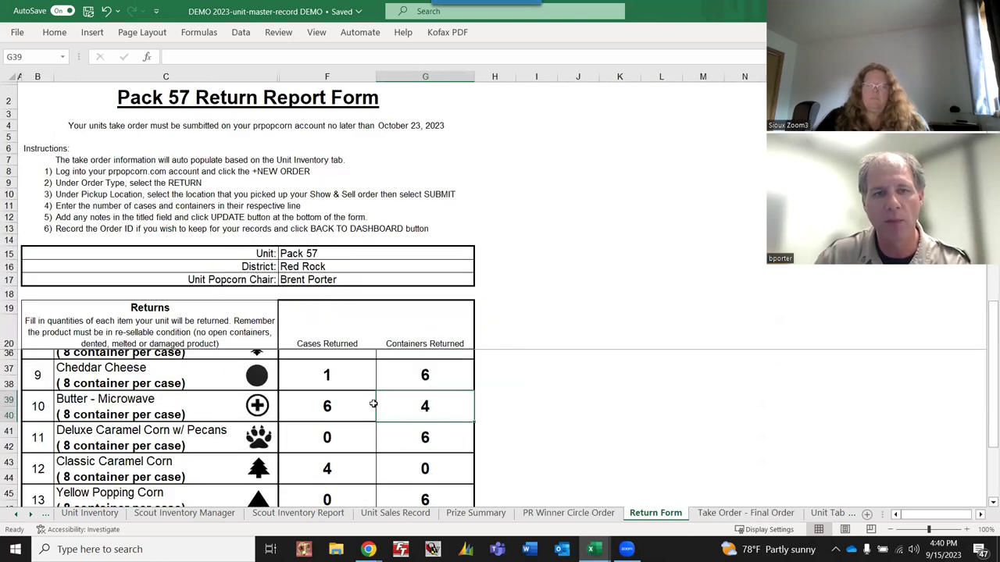
scroll(423, 406, "up", 5)
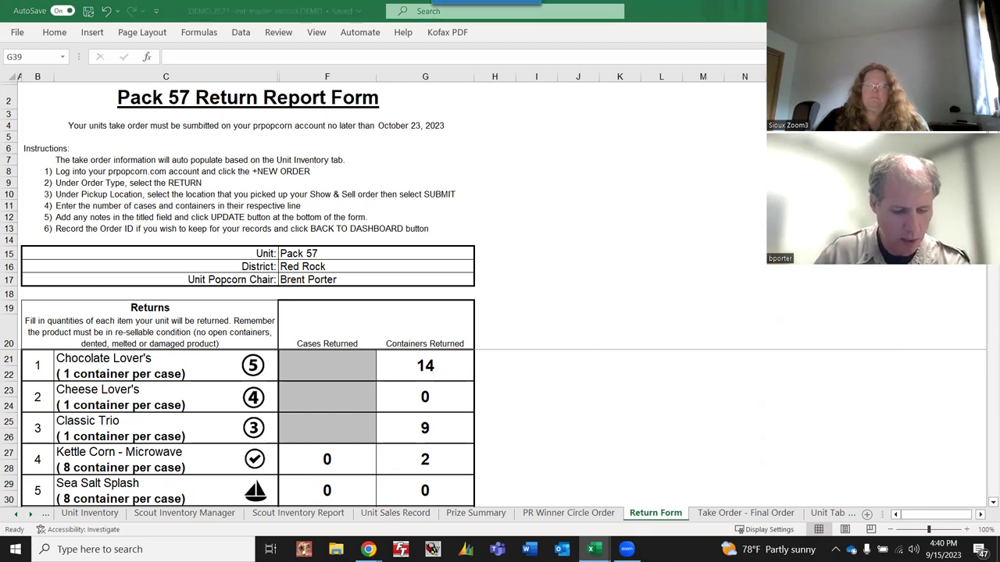
Step: Switch to the Pecatonica River Popcorn site in the browser, start a new order from the dashboard and open the order type choices
key("alt+Tab")
left_click(306, 88)
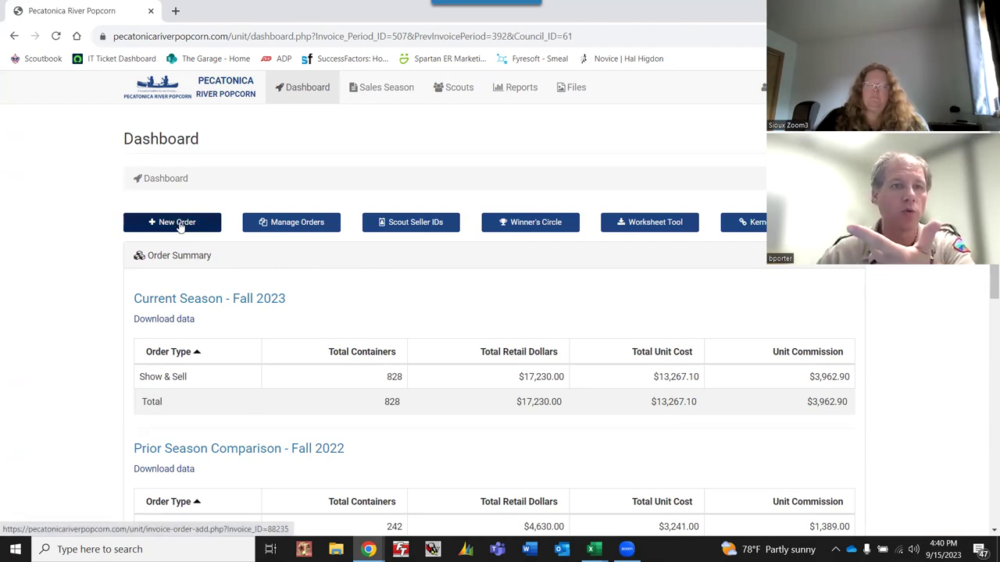
left_click(178, 223)
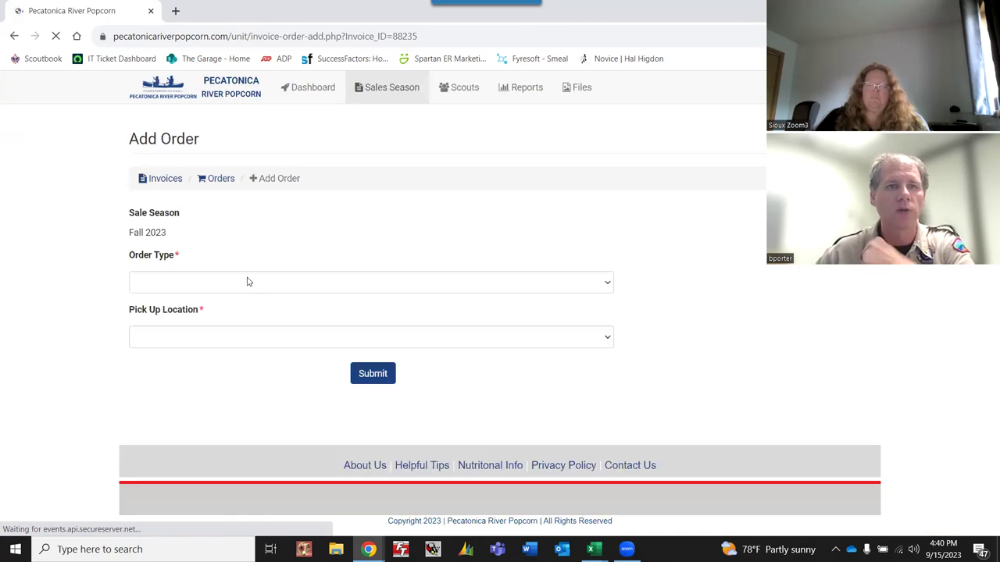
left_click(215, 286)
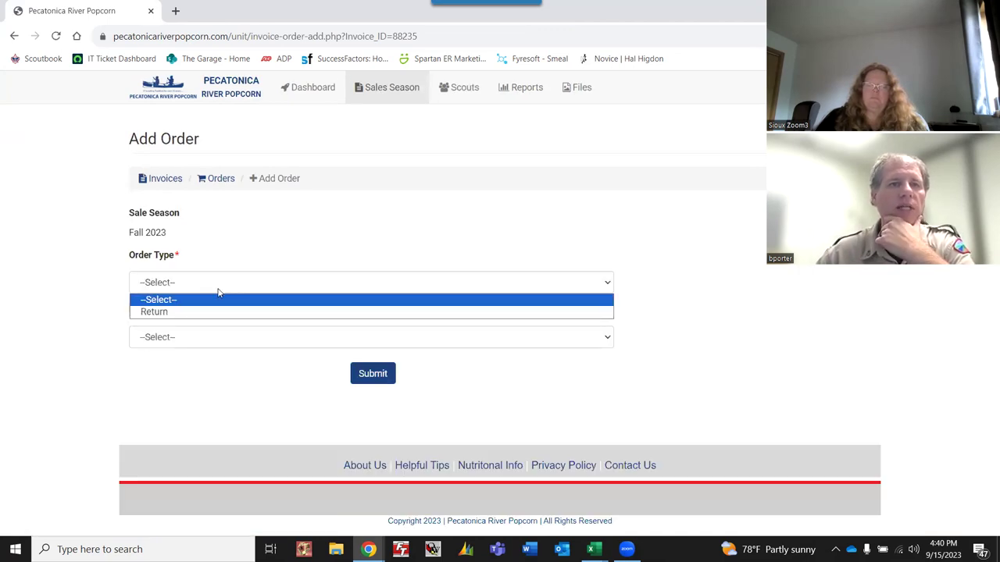